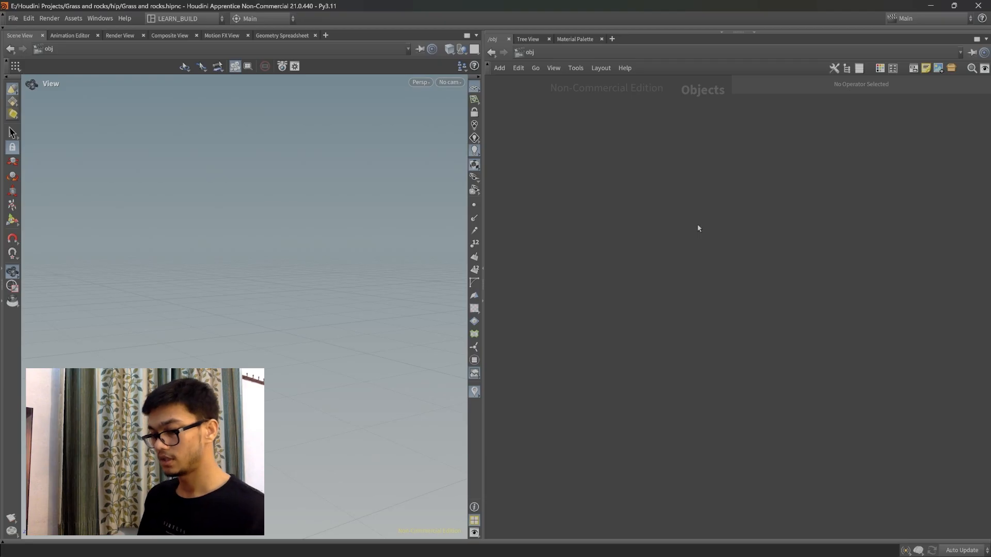
# Create a Geometry object in the object network and enter its inner network
pyautogui.press('Tab')
pyautogui.write('geo')
pyautogui.press('Return')
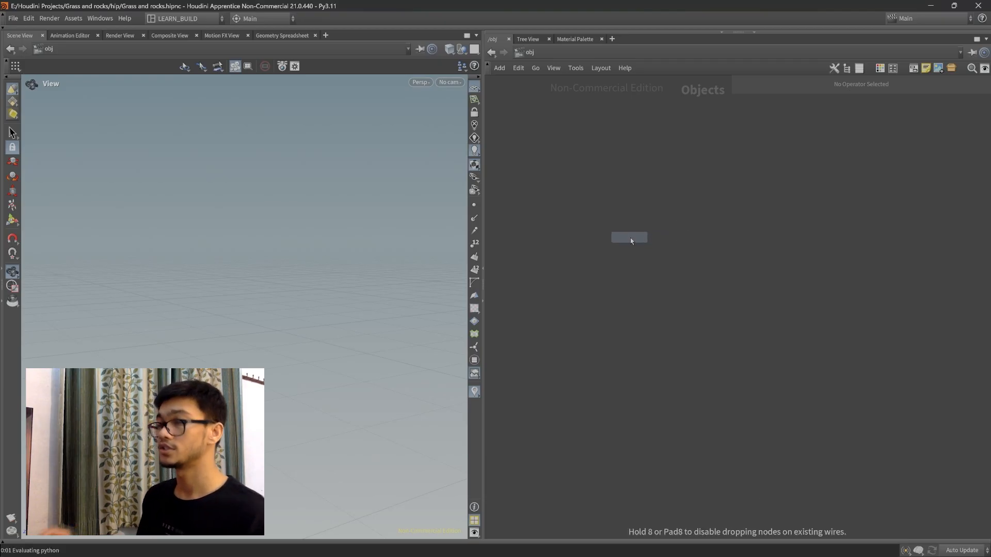
pyautogui.click(630, 209)
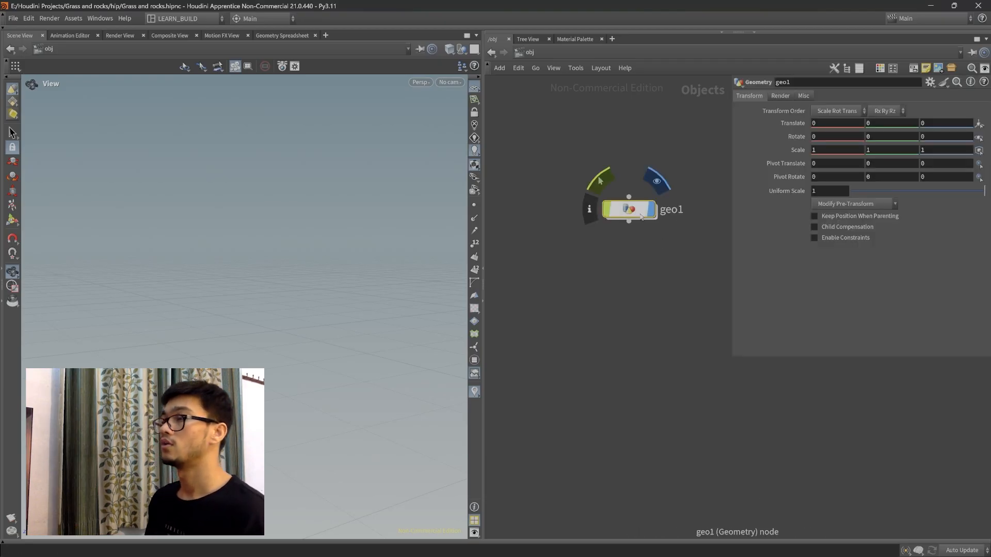
pyautogui.moveTo(642, 216); pyautogui.dragTo(622, 221)
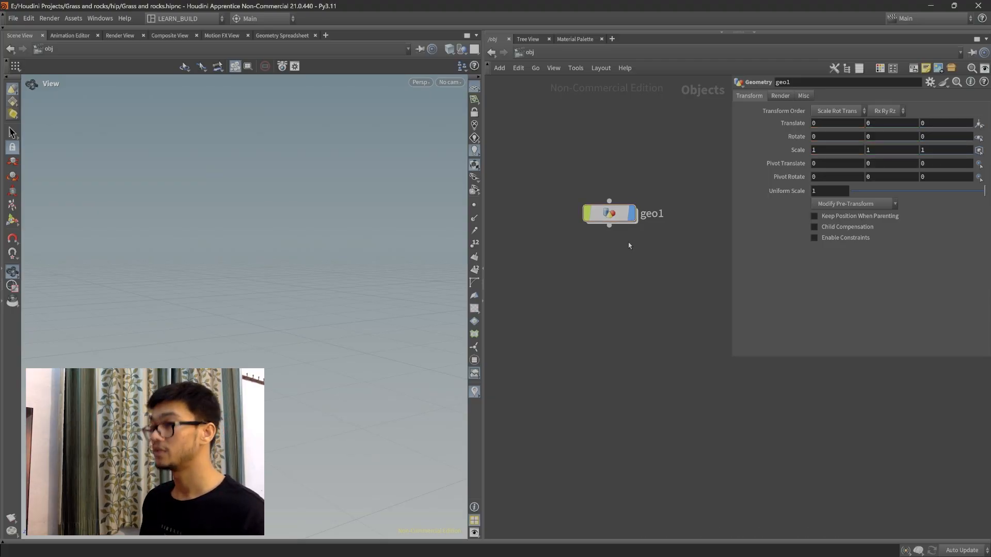
pyautogui.moveTo(628, 234); pyautogui.dragTo(625, 241, button='middle')
pyautogui.doubleClick(619, 224)
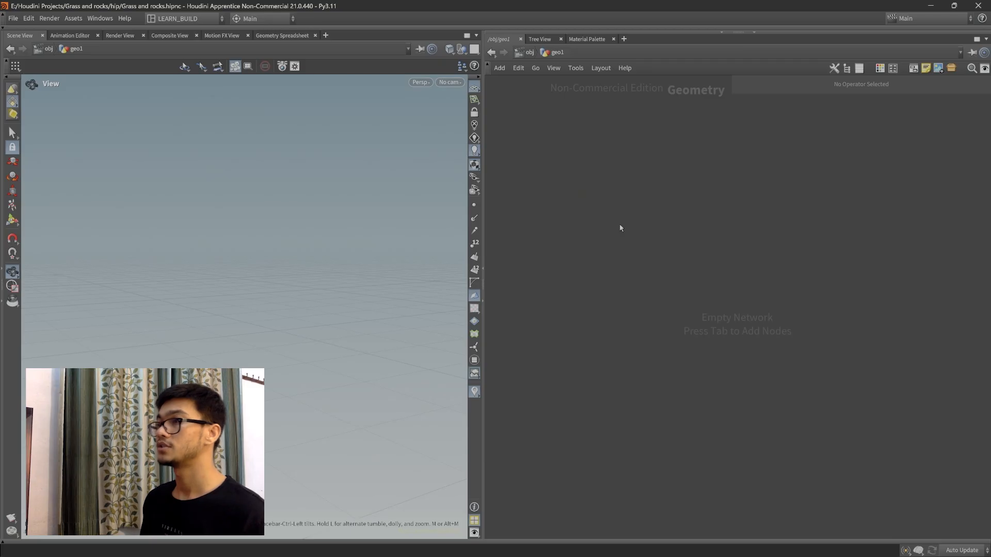
# Add a Test Geometry: Rubber Toy node and show it in the viewport
pyautogui.press('Tab')
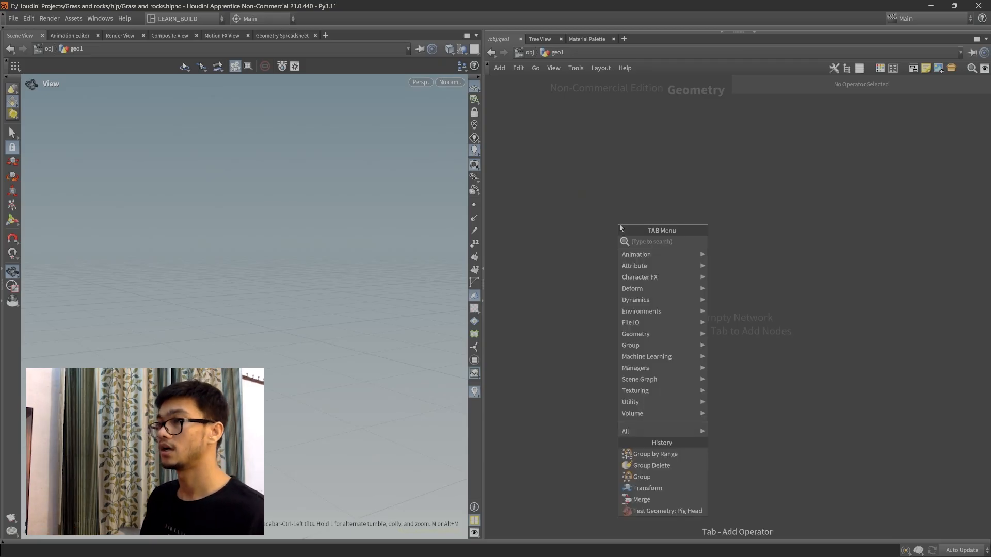
pyautogui.write('test')
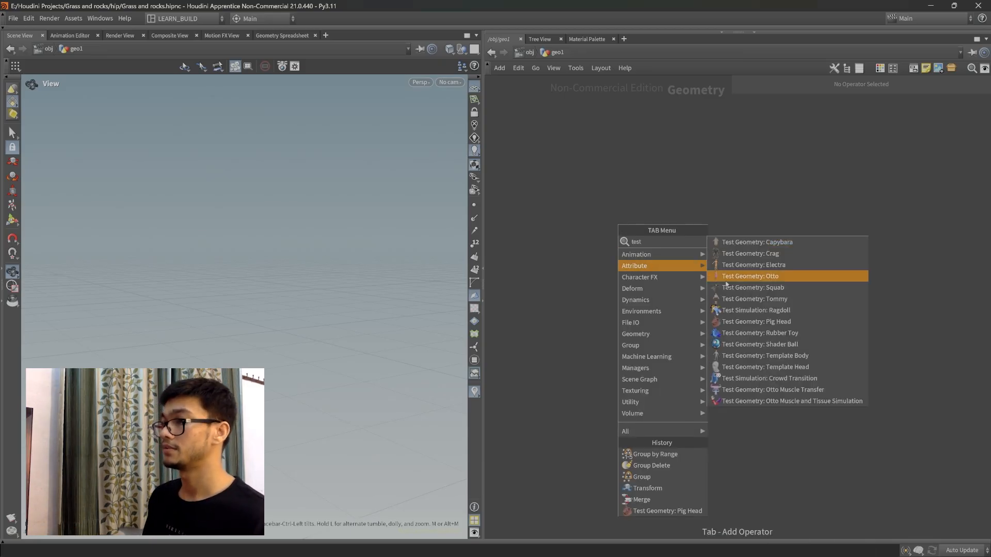
pyautogui.click(759, 333)
pyautogui.click(597, 224)
pyautogui.click(797, 232)
pyautogui.moveTo(782, 271); pyautogui.dragTo(739, 358, button='middle')
pyautogui.scroll(-1, 739, 358)
# Add a Test Geometry: Pig Head node beside the rubber toy node
pyautogui.press('Tab')
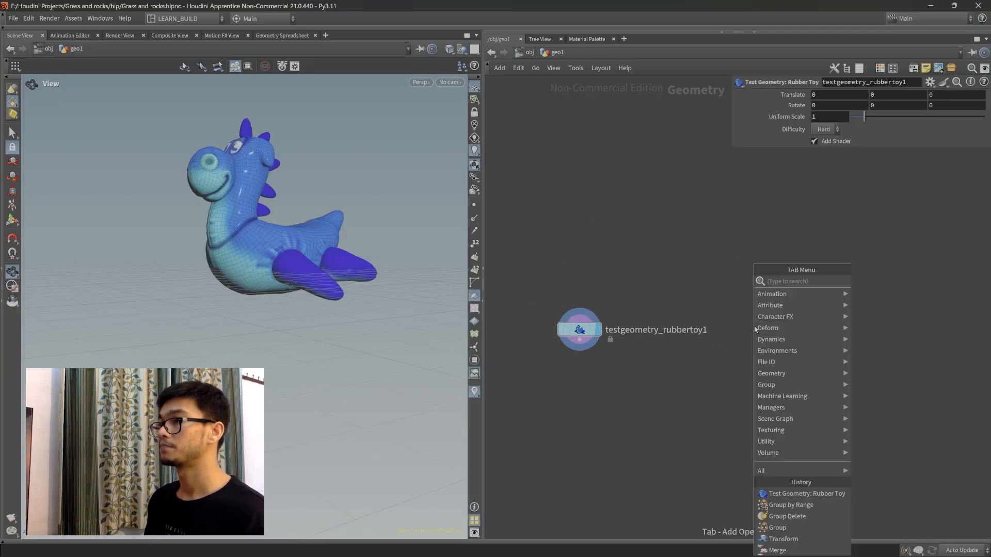
pyautogui.write('testgeo p')
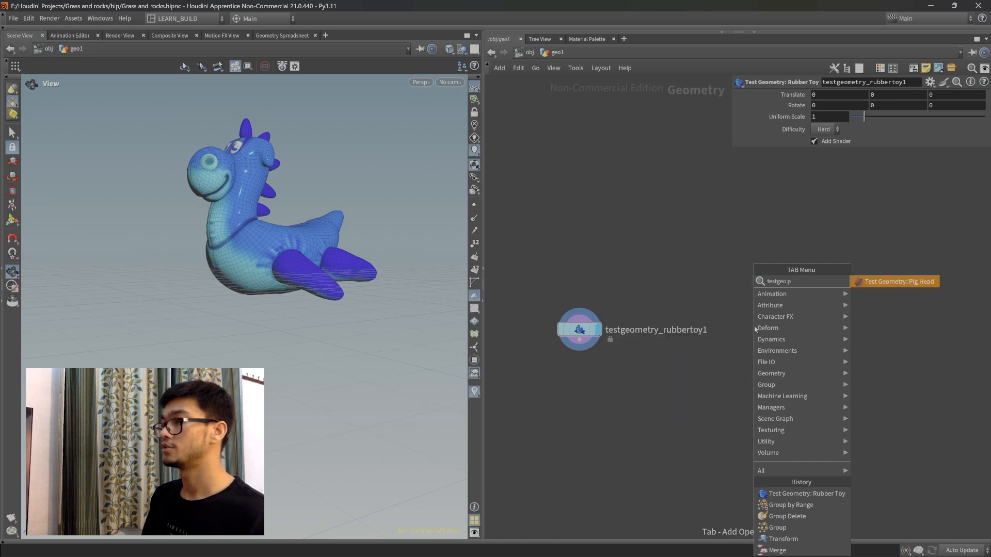
pyautogui.press('Return')
pyautogui.click(763, 323)
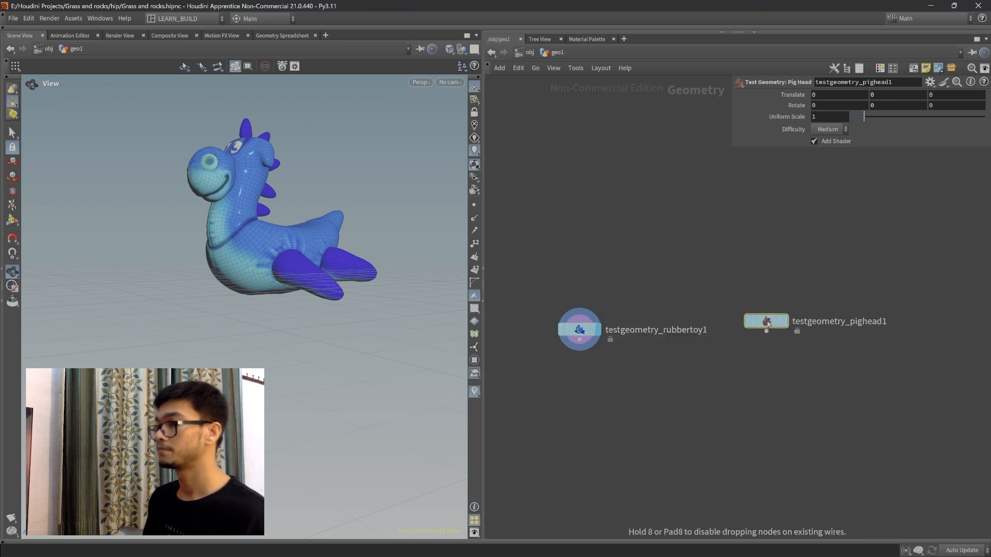
# Turn off Add Shader on both the rubber toy and the pig head, and display the pig head
pyautogui.click(572, 328)
pyautogui.click(838, 143)
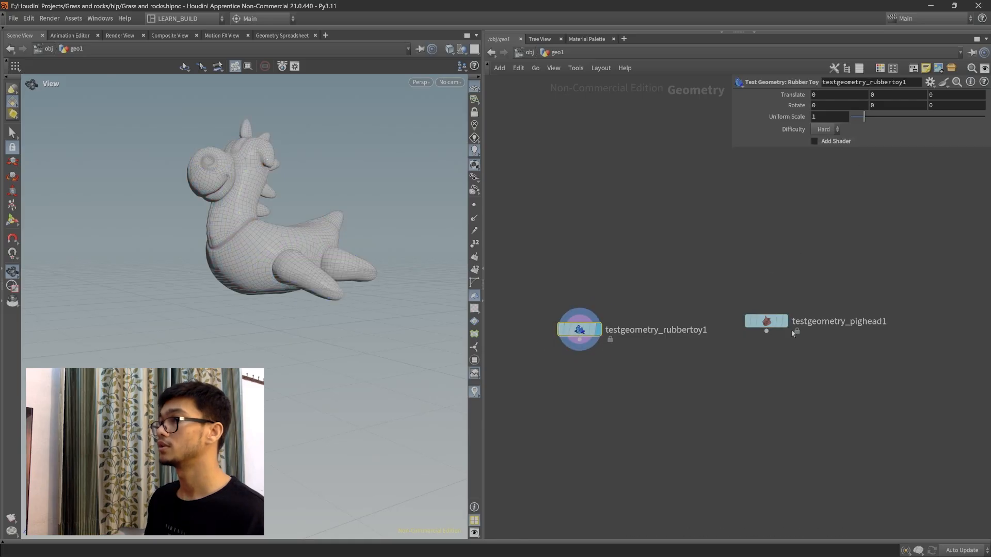
pyautogui.click(782, 322)
pyautogui.moveTo(158, 318); pyautogui.dragTo(305, 318)
pyautogui.moveTo(305, 318); pyautogui.dragTo(266, 306, button='middle')
pyautogui.scroll(-1, 267, 306)
pyautogui.click(626, 372)
# Add a Merge node below the two test geometries, wire both into it, and display the merged result
pyautogui.moveTo(580, 330); pyautogui.dragTo(581, 314)
pyautogui.scroll(-1, 722, 410)
pyautogui.moveTo(724, 408); pyautogui.dragTo(702, 314, button='middle')
pyautogui.press('Tab')
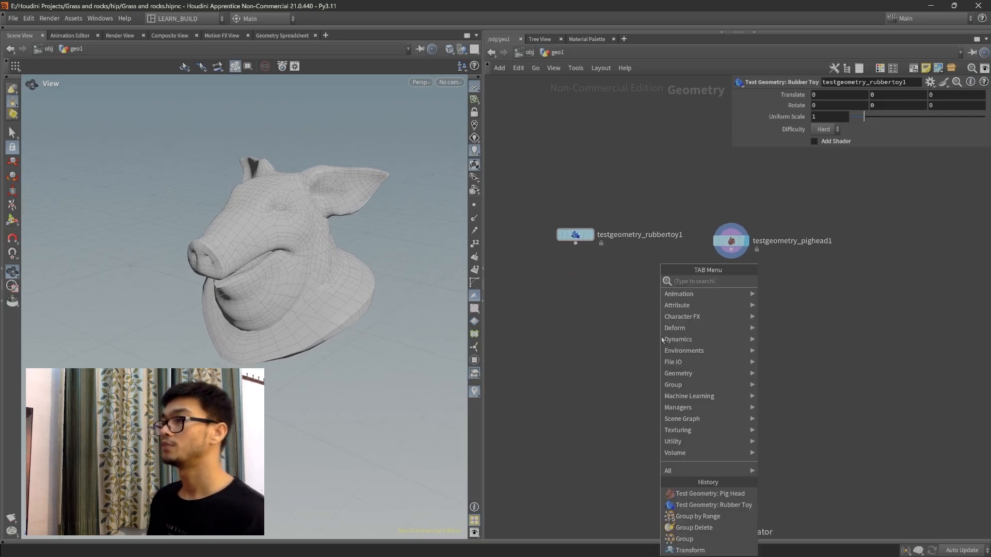
pyautogui.write('merge')
pyautogui.press('Return')
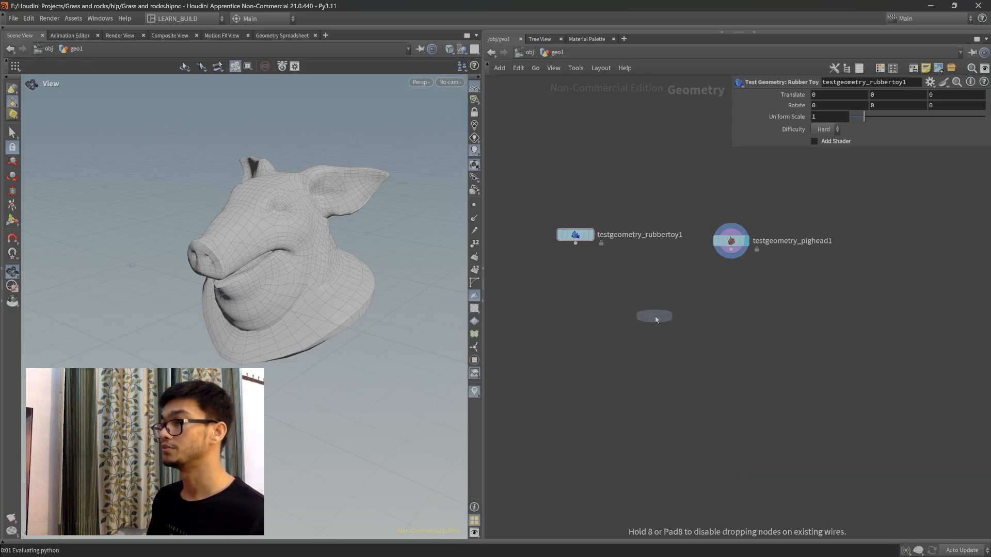
pyautogui.click(655, 317)
pyautogui.moveTo(576, 244); pyautogui.dragTo(654, 308)
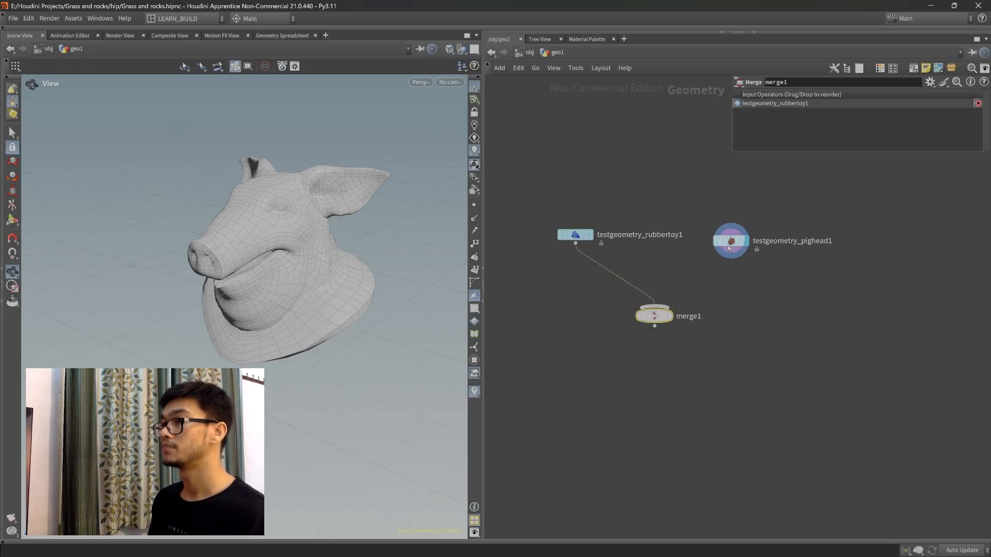
pyautogui.moveTo(729, 250); pyautogui.dragTo(658, 309)
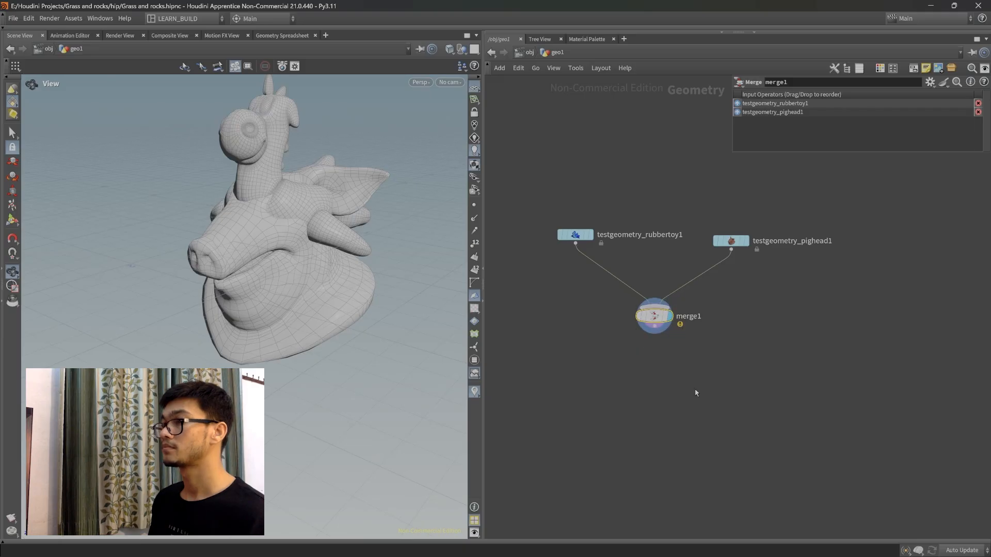
pyautogui.moveTo(695, 390); pyautogui.dragTo(700, 409, button='middle')
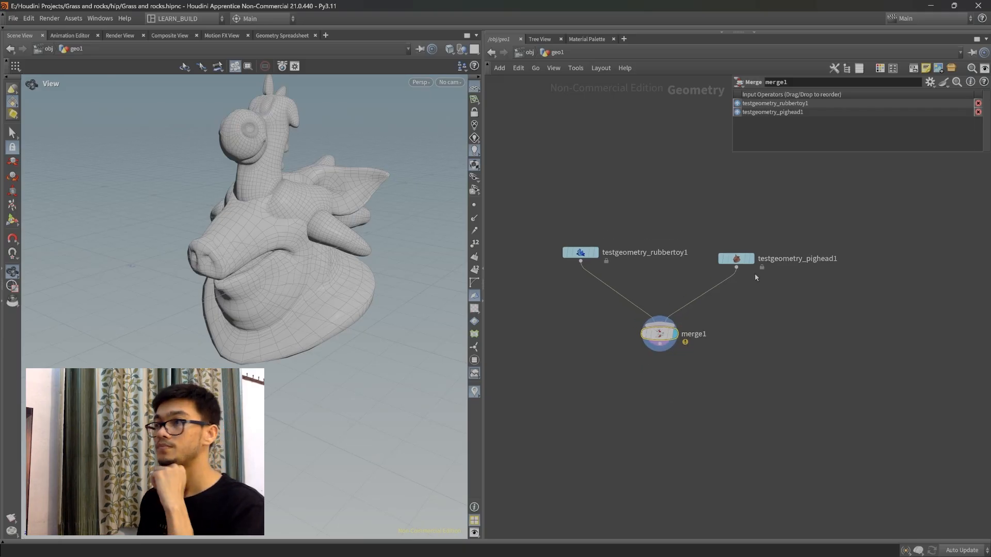
pyautogui.scroll(-2, 749, 406)
pyautogui.moveTo(570, 198); pyautogui.dragTo(654, 289)
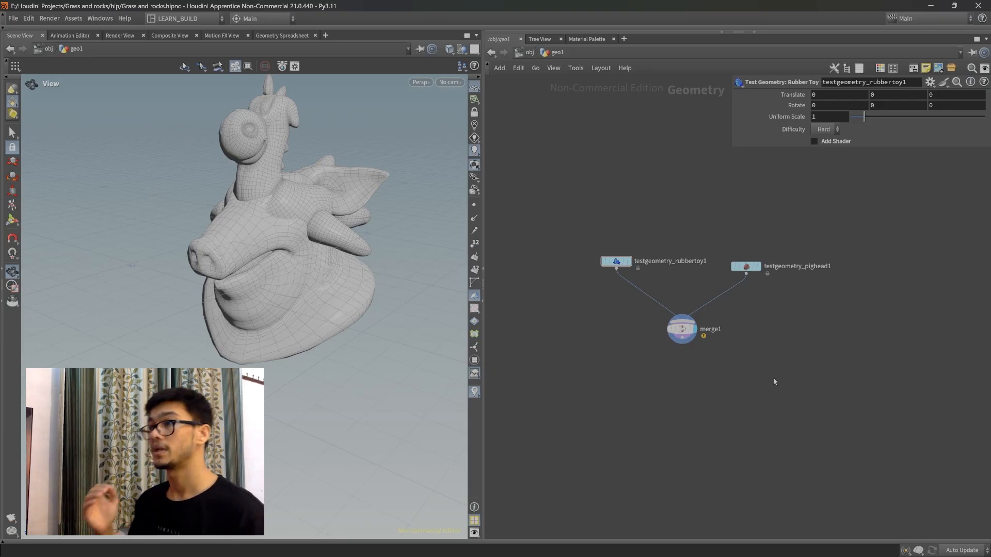
pyautogui.click(746, 267)
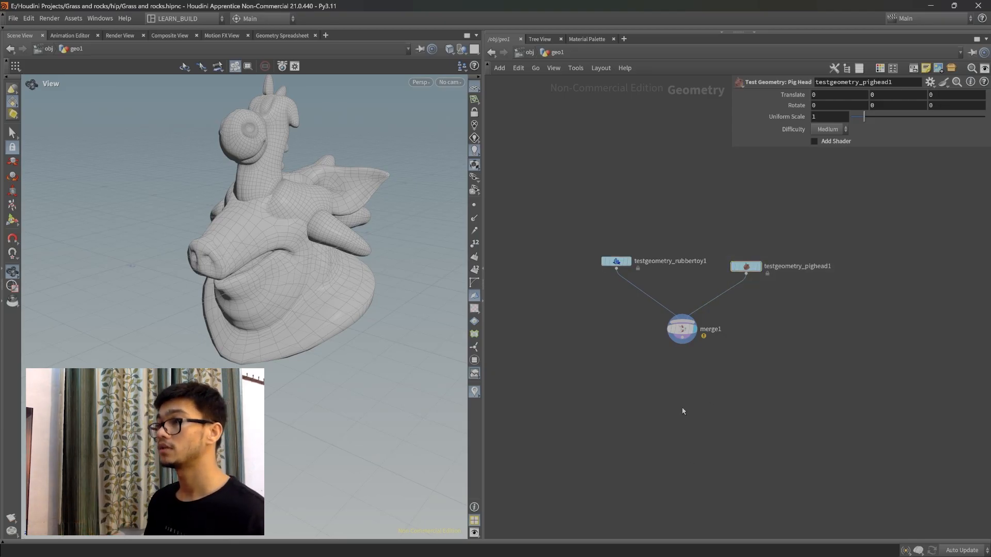
pyautogui.press('Tab')
pyautogui.write('trans')
pyautogui.press('BackSpace')
pyautogui.write('s')
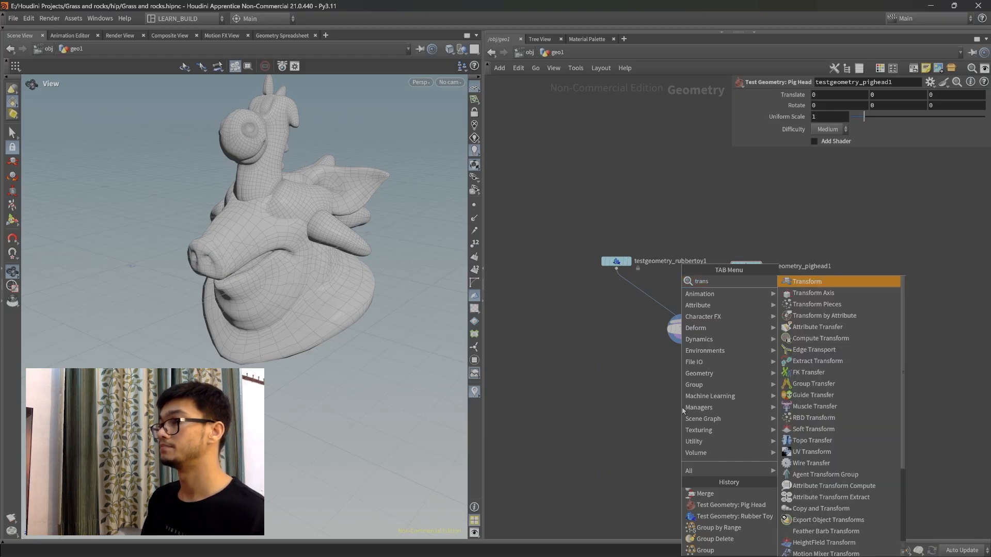
pyautogui.press('BackSpace')
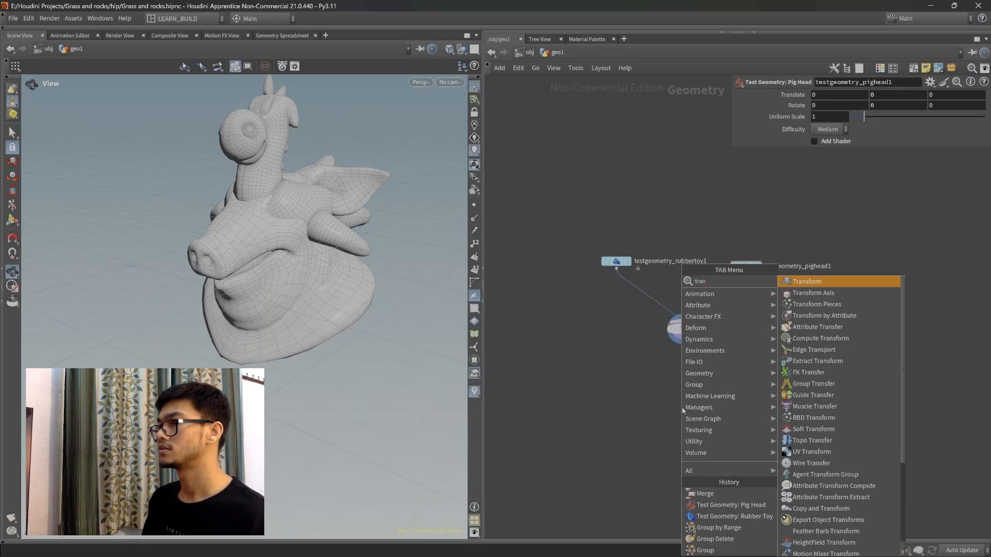
pyautogui.press('BackSpace')
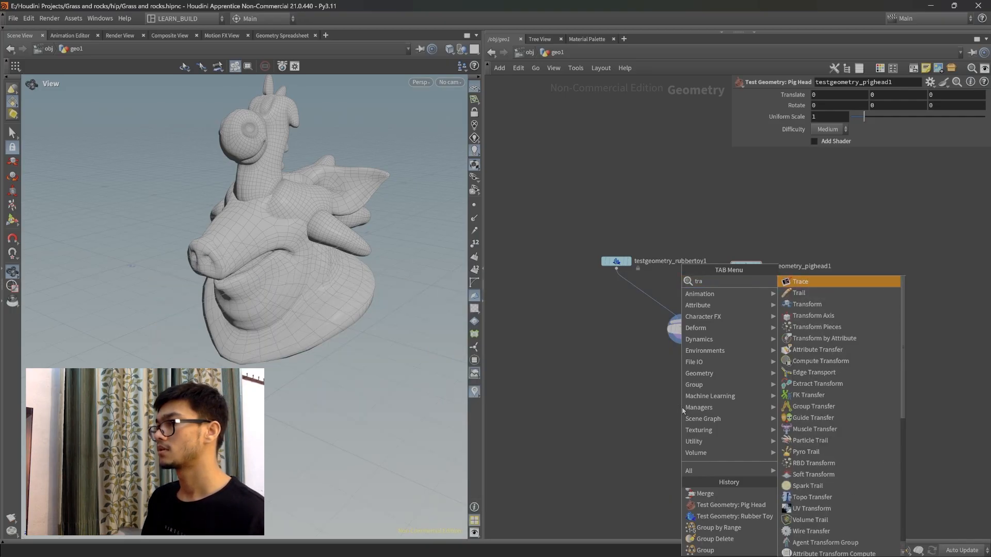
pyautogui.write('s')
pyautogui.press('Return')
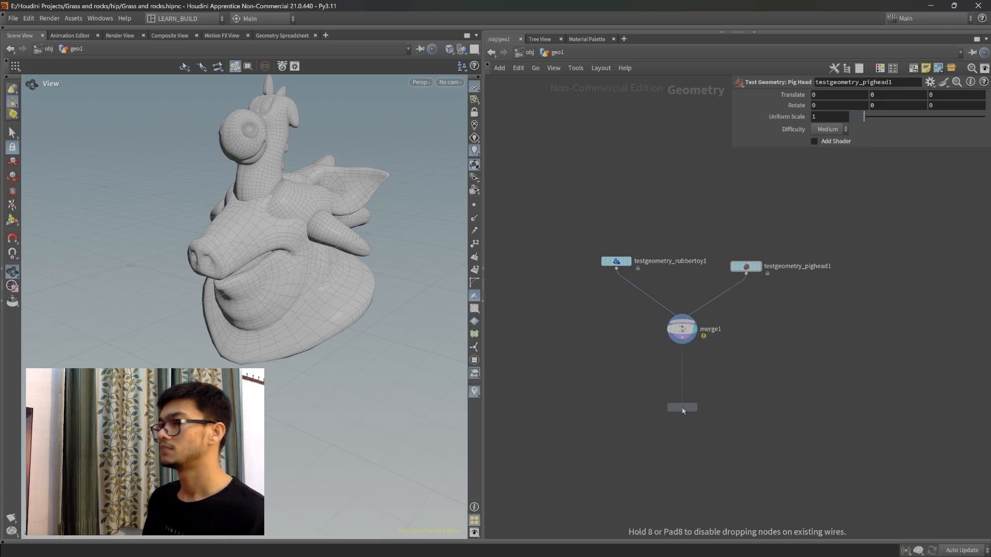
pyautogui.click(683, 411)
pyautogui.hotkey('ctrl', 'z')
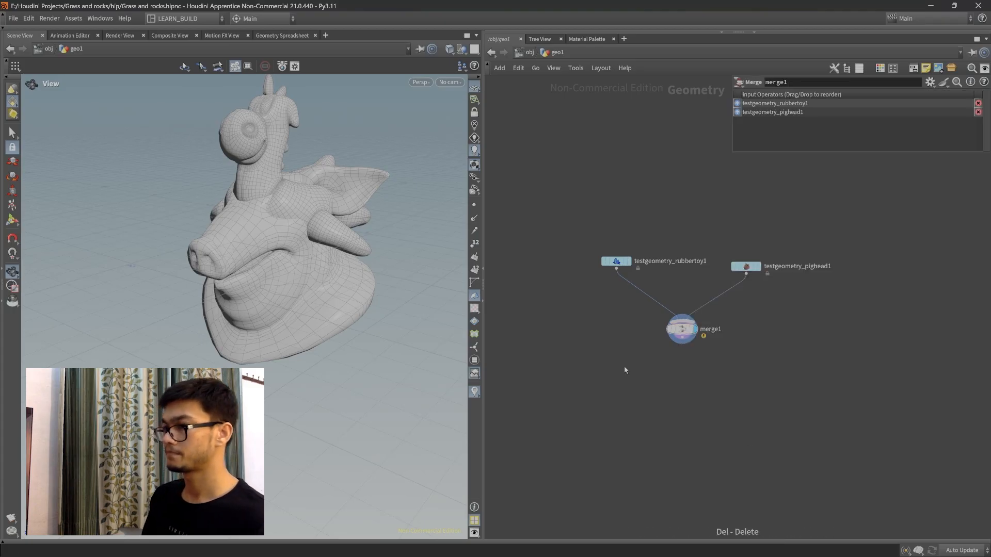
# Add a Transform node below the merge and connect the merge output to it
pyautogui.press('Tab')
pyautogui.write('trans')
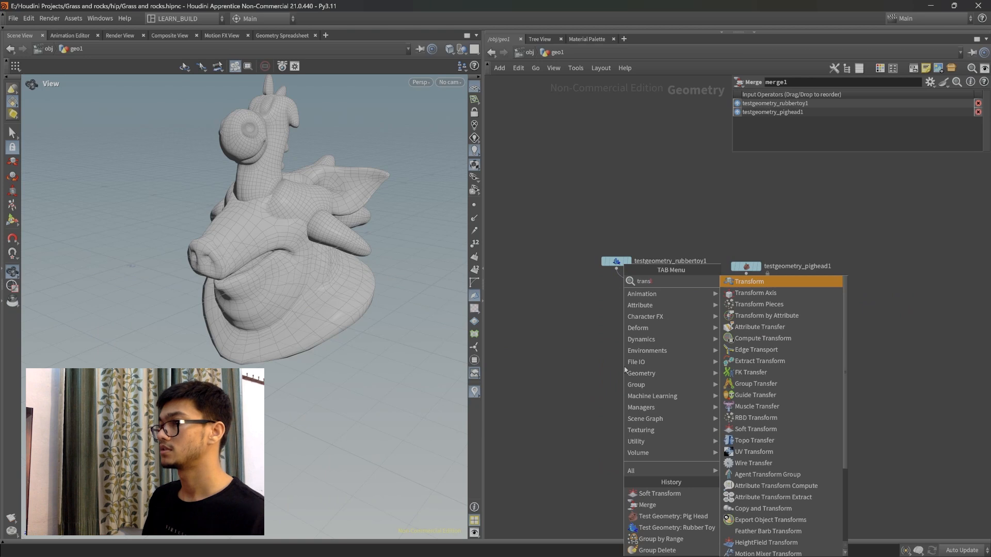
pyautogui.press('Return')
pyautogui.click(653, 400)
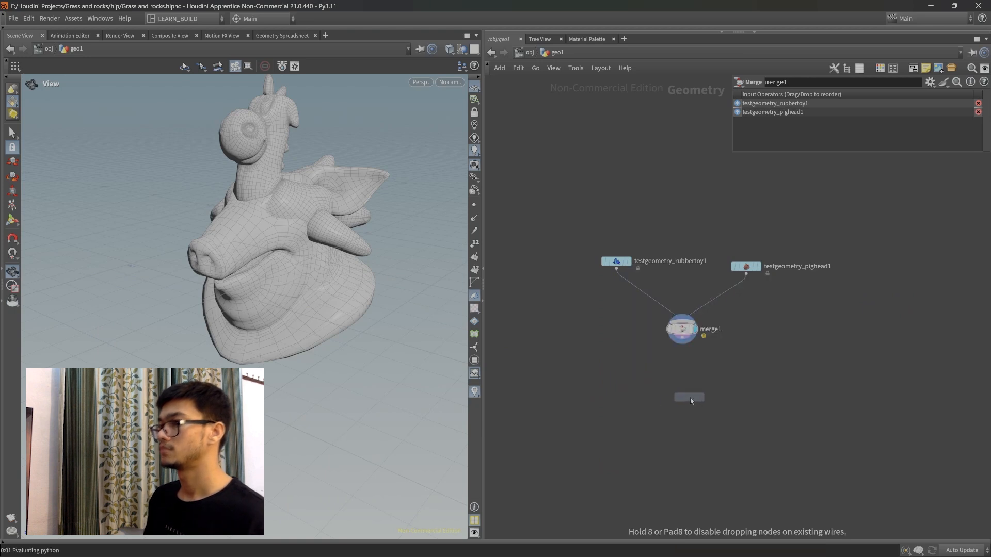
pyautogui.scroll(3, 737, 422)
pyautogui.moveTo(627, 293); pyautogui.dragTo(639, 372)
pyautogui.scroll(-3, 717, 378)
pyautogui.moveTo(703, 362); pyautogui.dragTo(676, 371, button='middle')
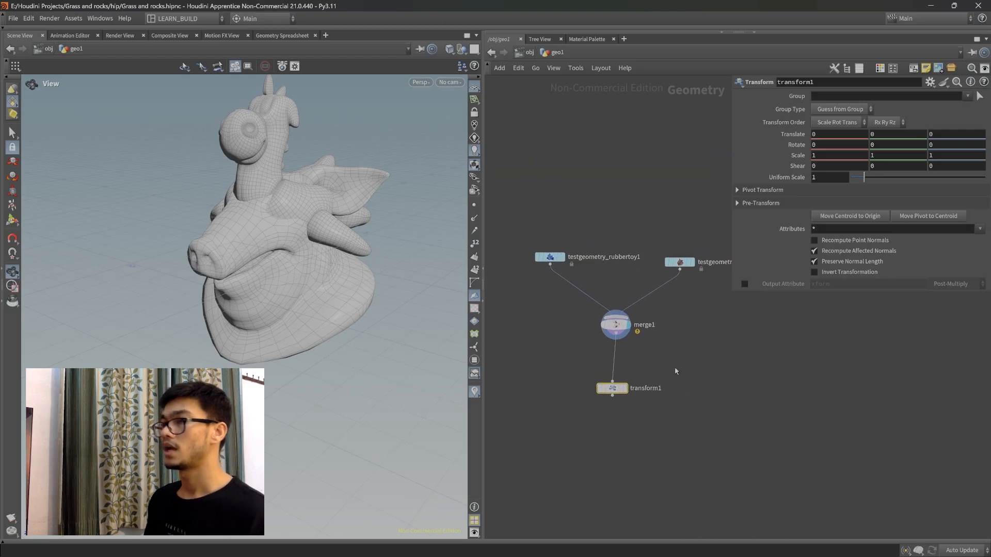
pyautogui.scroll(2, 676, 372)
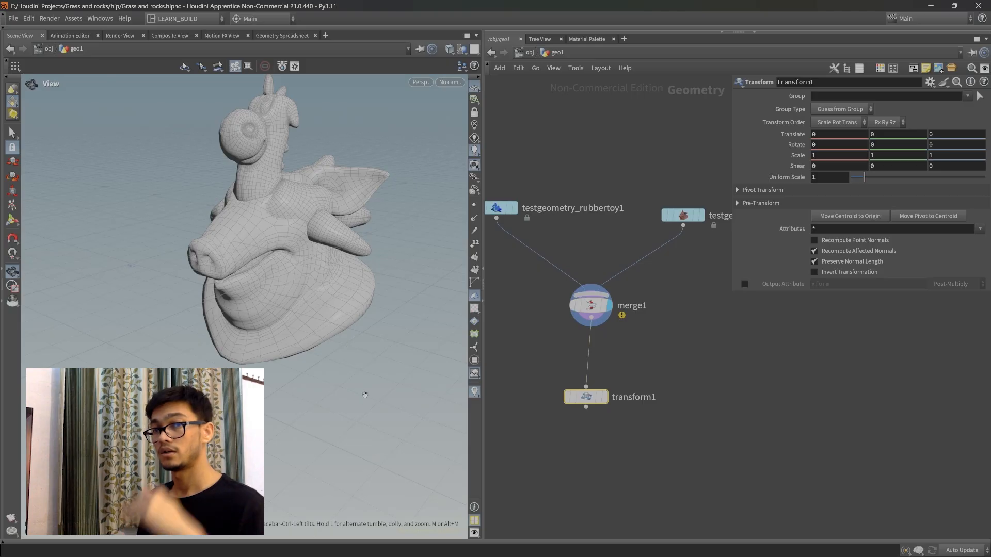
pyautogui.moveTo(683, 444); pyautogui.dragTo(528, 361)
pyautogui.moveTo(635, 455); pyautogui.dragTo(655, 459, button='middle')
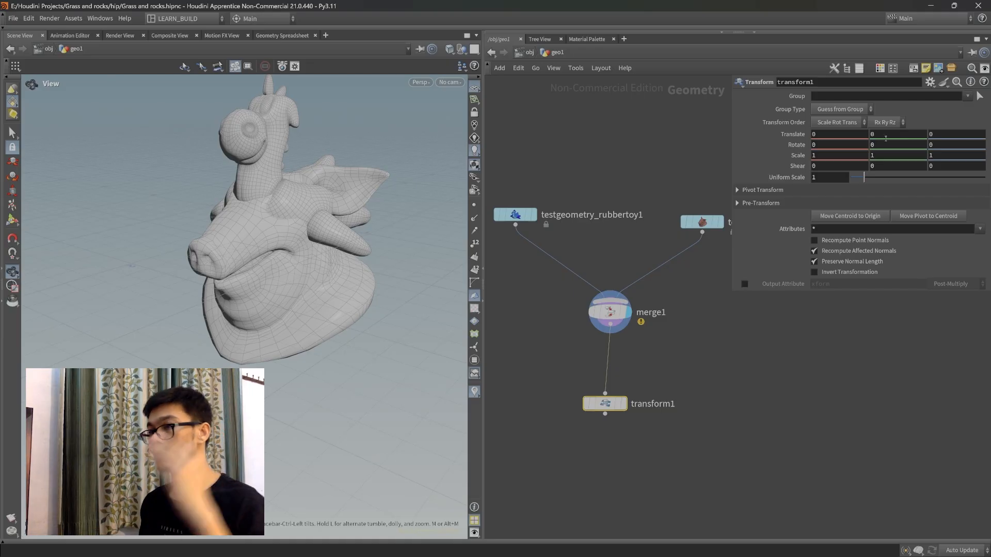
pyautogui.scroll(-4, 732, 361)
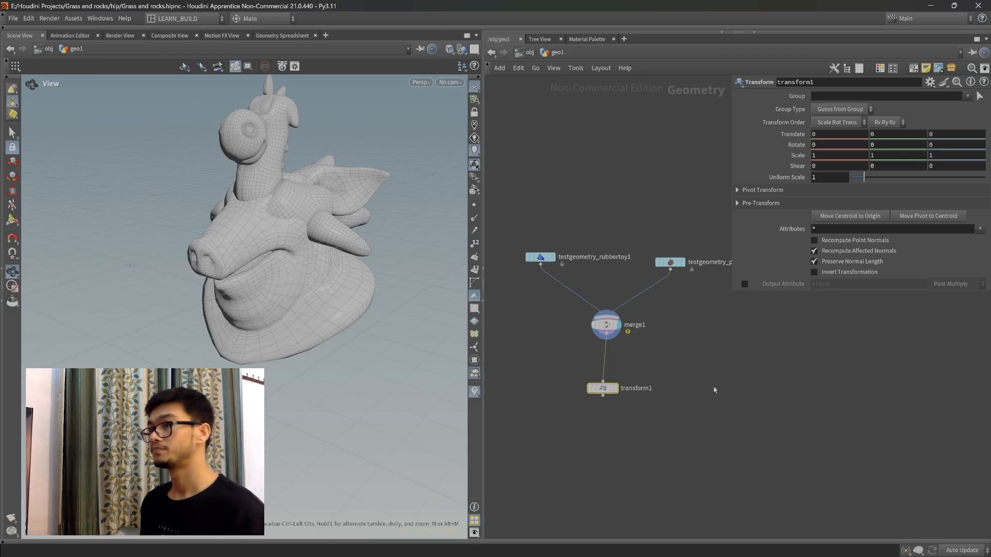
pyautogui.moveTo(697, 409); pyautogui.dragTo(566, 378)
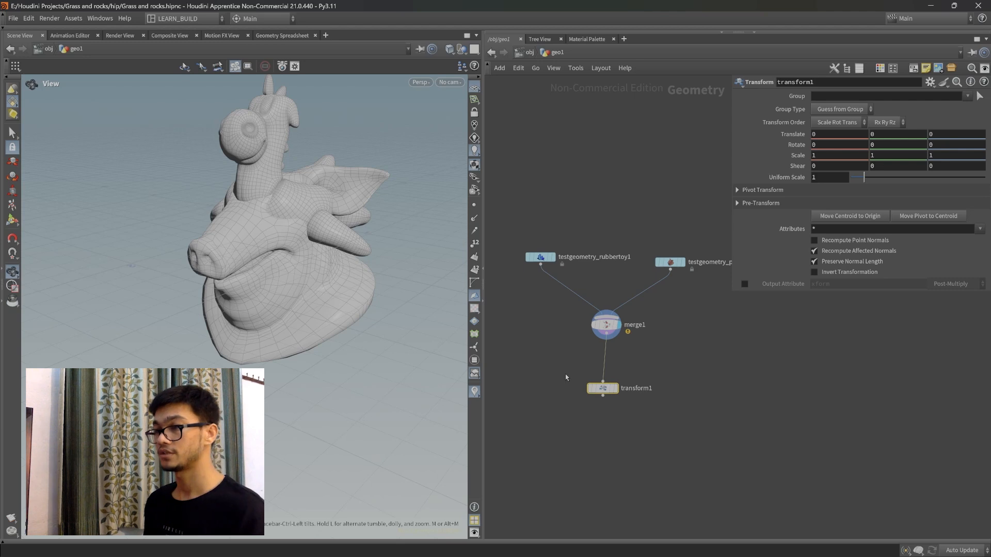
pyautogui.moveTo(603, 392)
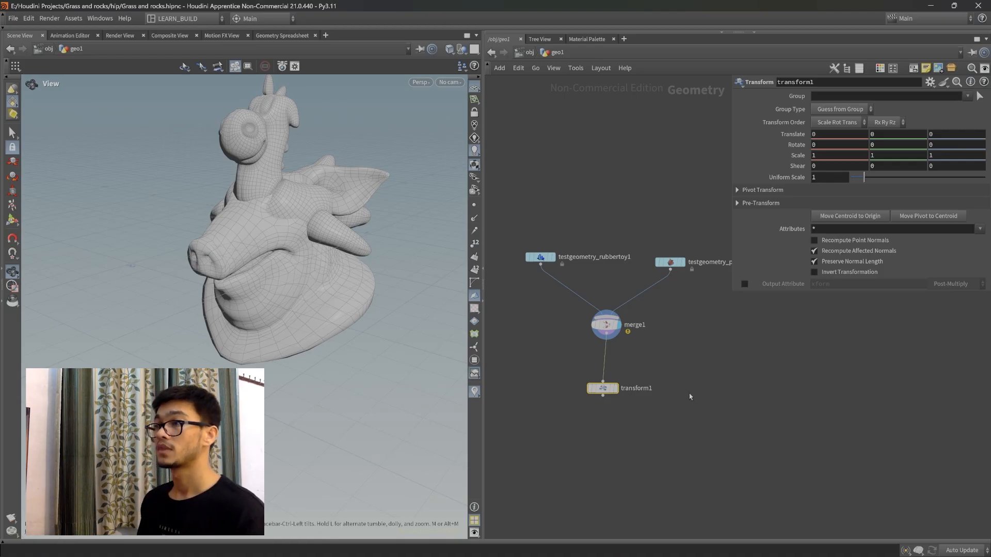
pyautogui.scroll(3, 691, 397)
pyautogui.moveTo(639, 425); pyautogui.dragTo(660, 445, button='middle')
pyautogui.scroll(-2, 681, 449)
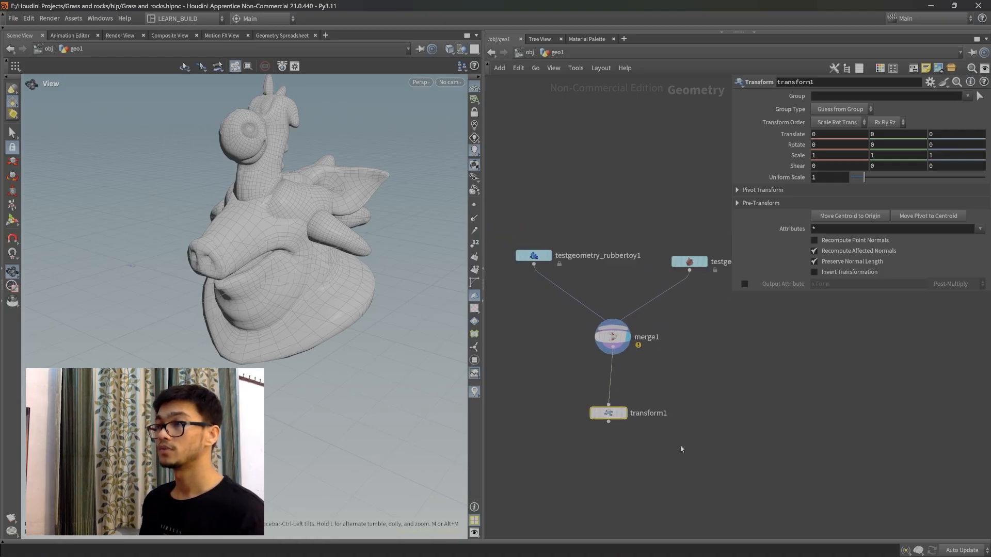
pyautogui.moveTo(739, 303); pyautogui.dragTo(661, 213)
pyautogui.moveTo(852, 335); pyautogui.dragTo(666, 202)
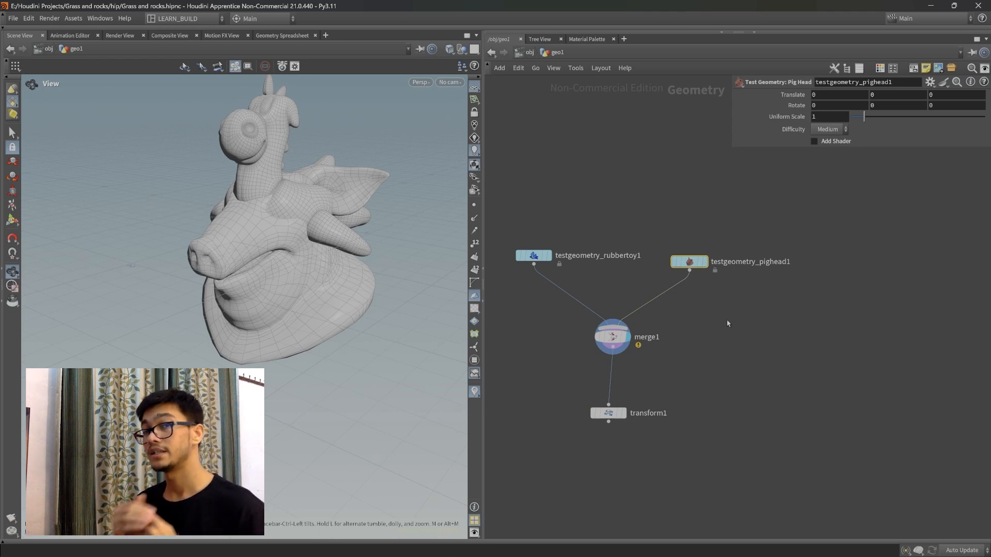
pyautogui.moveTo(600, 290); pyautogui.dragTo(504, 207)
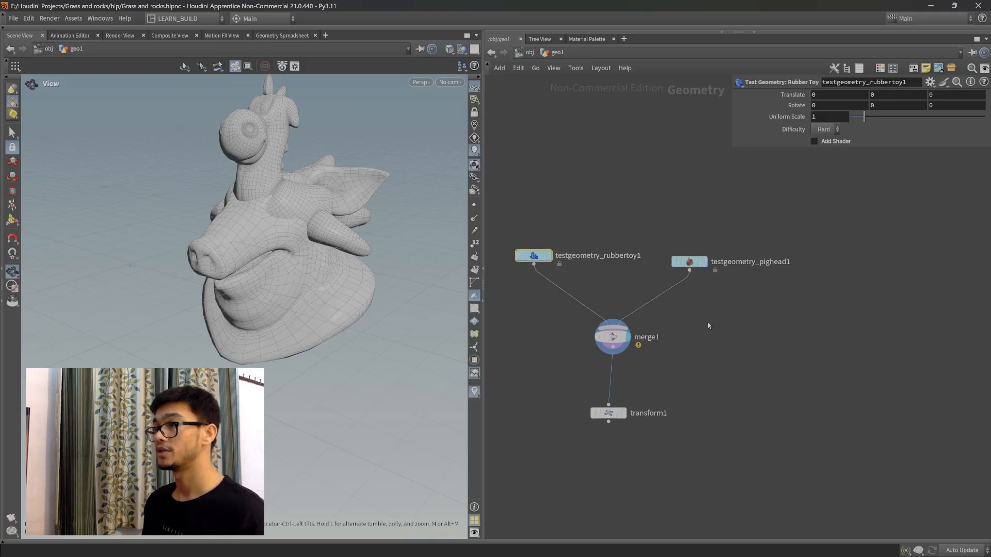
# Insert a Group node on the connection between the pig head and the merge
pyautogui.press('Tab')
pyautogui.write('group')
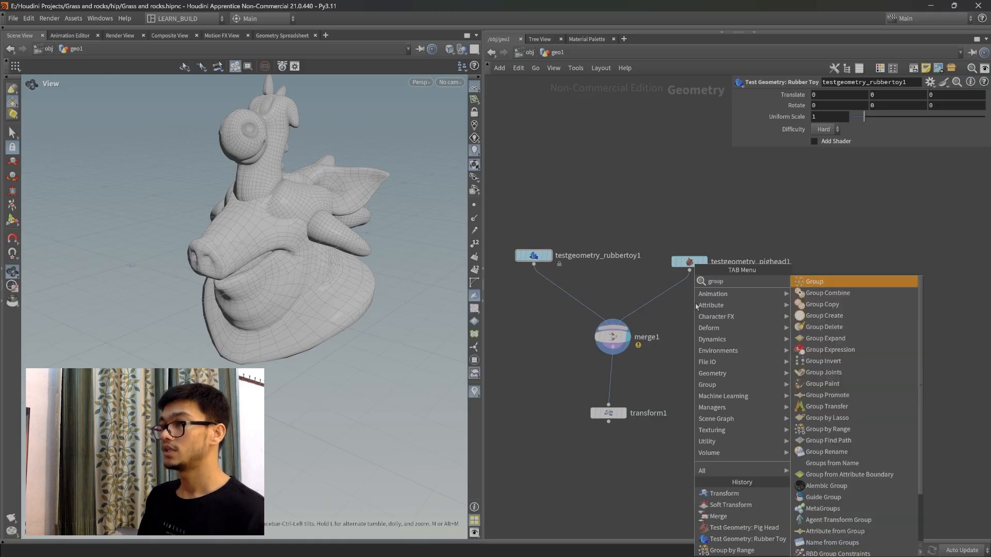
pyautogui.press('Return')
pyautogui.click(658, 299)
pyautogui.moveTo(658, 301); pyautogui.dragTo(655, 305)
# Space out the merge, transform and pig head nodes to make room around the group node
pyautogui.moveTo(613, 338); pyautogui.dragTo(609, 353)
pyautogui.moveTo(608, 413); pyautogui.dragTo(612, 439)
pyautogui.moveTo(609, 351); pyautogui.dragTo(605, 375)
pyautogui.moveTo(689, 268)
pyautogui.moveTo(689, 268); pyautogui.dragTo(691, 242)
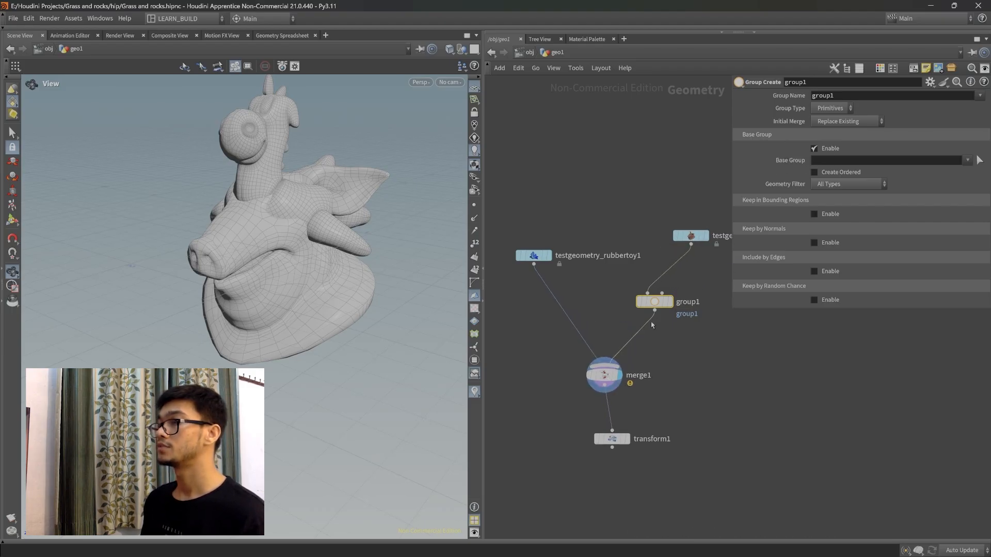
# Tidy the node layout by nudging the group and transform nodes and levelling the rubber toy node with the pig head node
pyautogui.moveTo(655, 304)
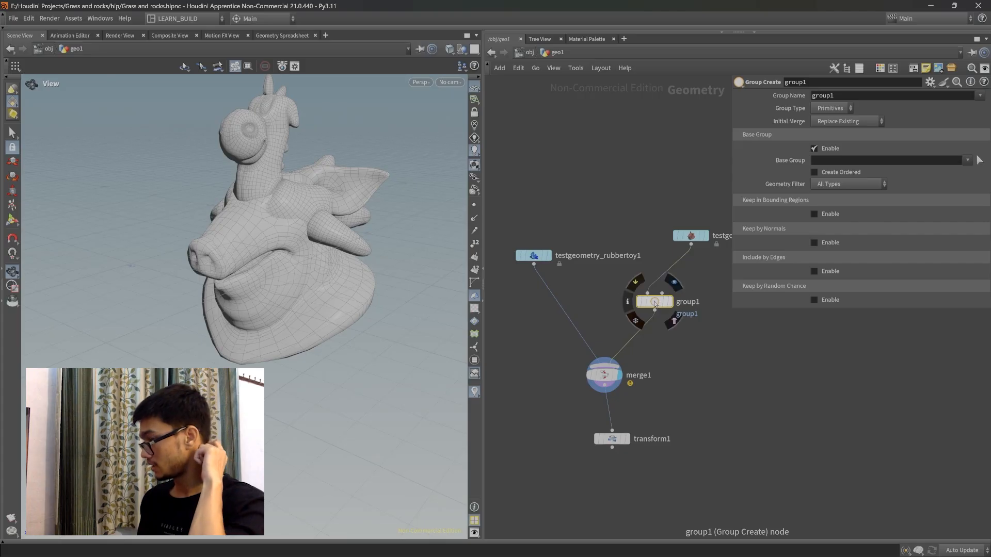
pyautogui.moveTo(655, 303); pyautogui.dragTo(657, 309)
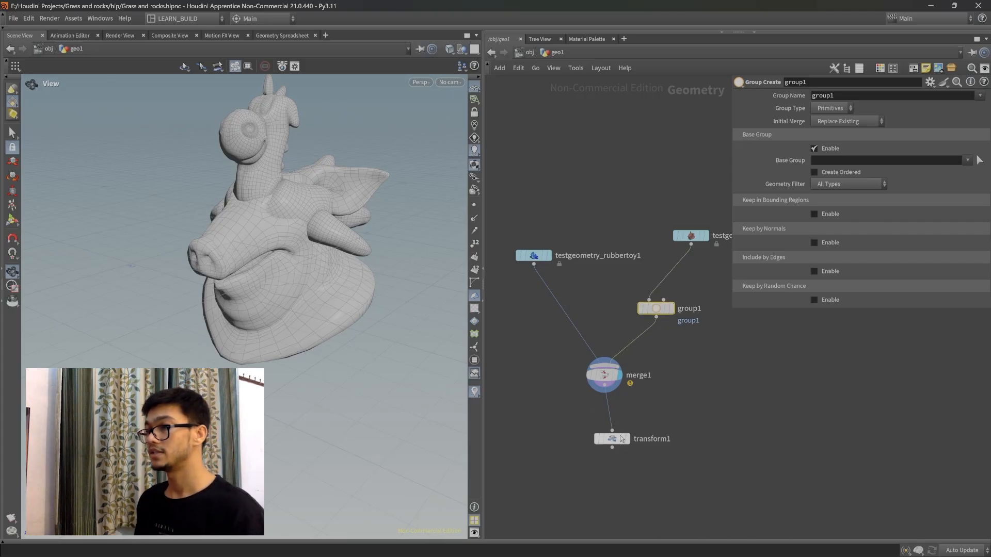
pyautogui.moveTo(615, 440); pyautogui.dragTo(612, 441)
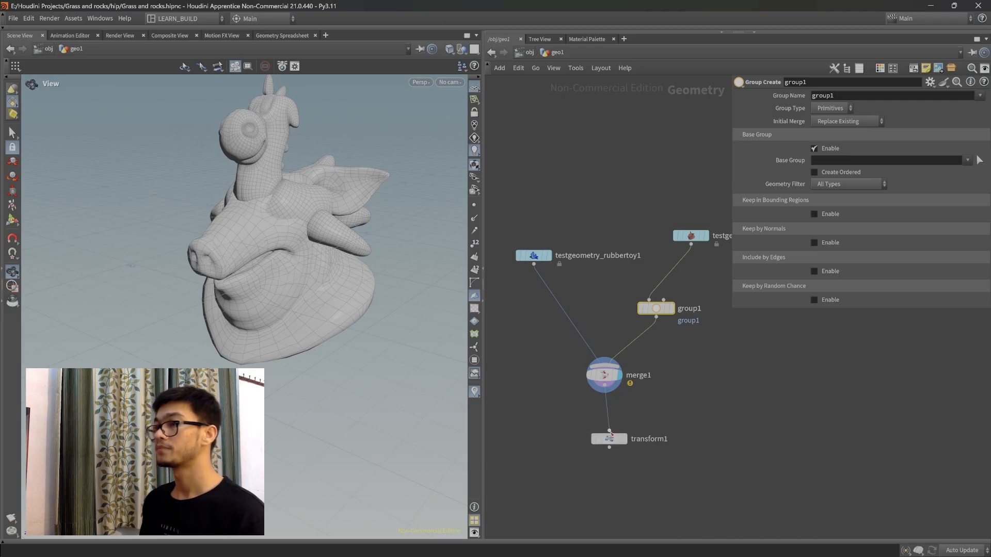
pyautogui.moveTo(656, 309); pyautogui.dragTo(656, 303)
pyautogui.moveTo(534, 256); pyautogui.dragTo(526, 236)
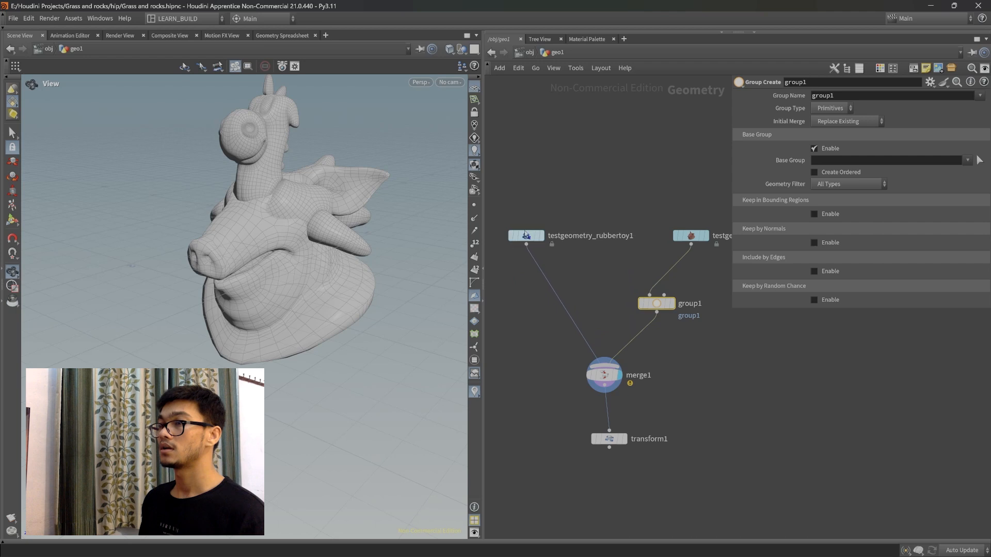
# Set the Group Create node's group name to pighead
pyautogui.moveTo(662, 308)
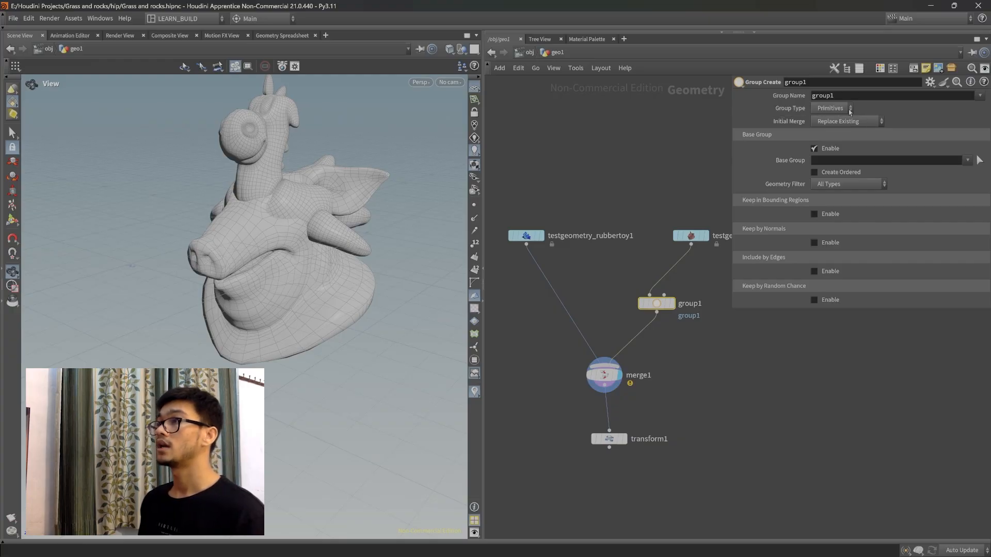
pyautogui.click(846, 96)
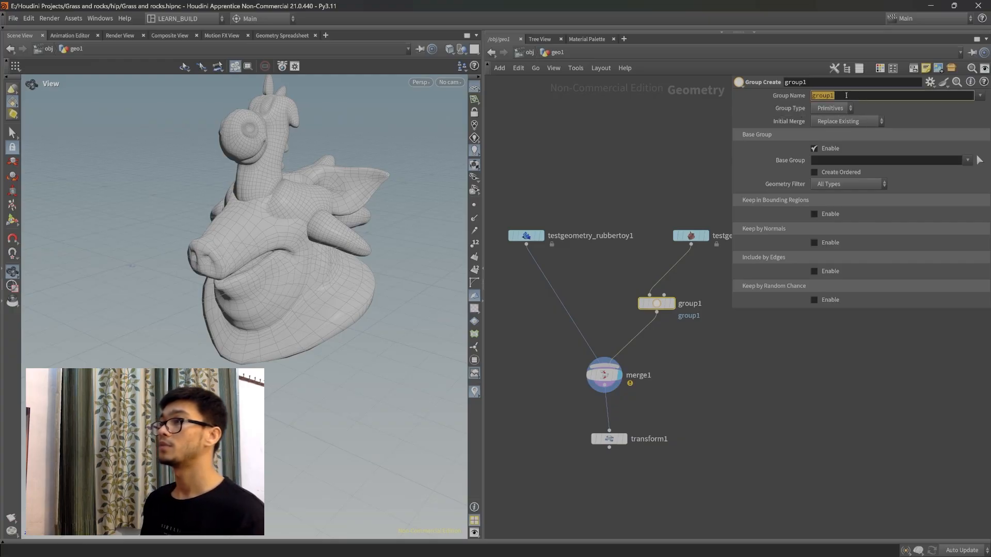
pyautogui.write('pig')
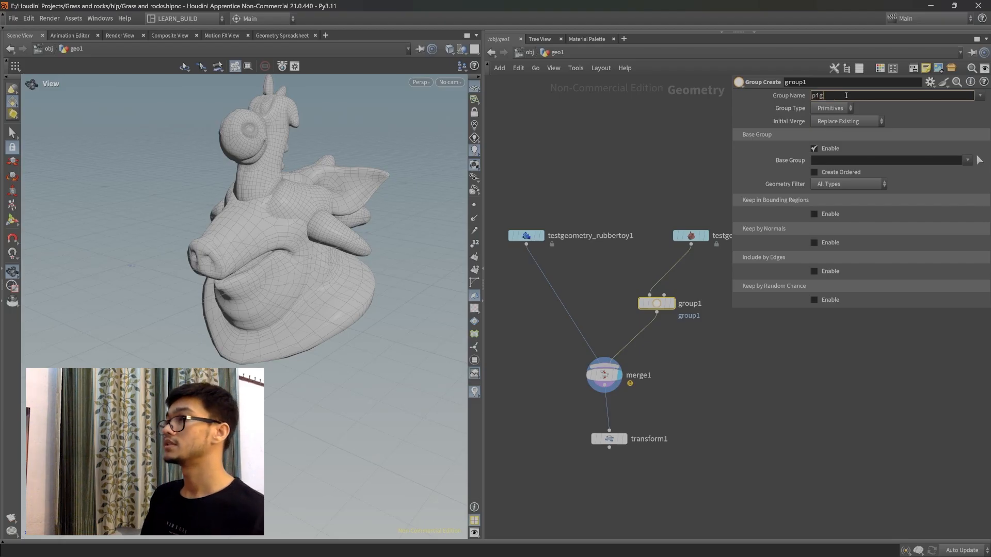
pyautogui.write('heaad')
pyautogui.press('Return')
pyautogui.click(847, 95)
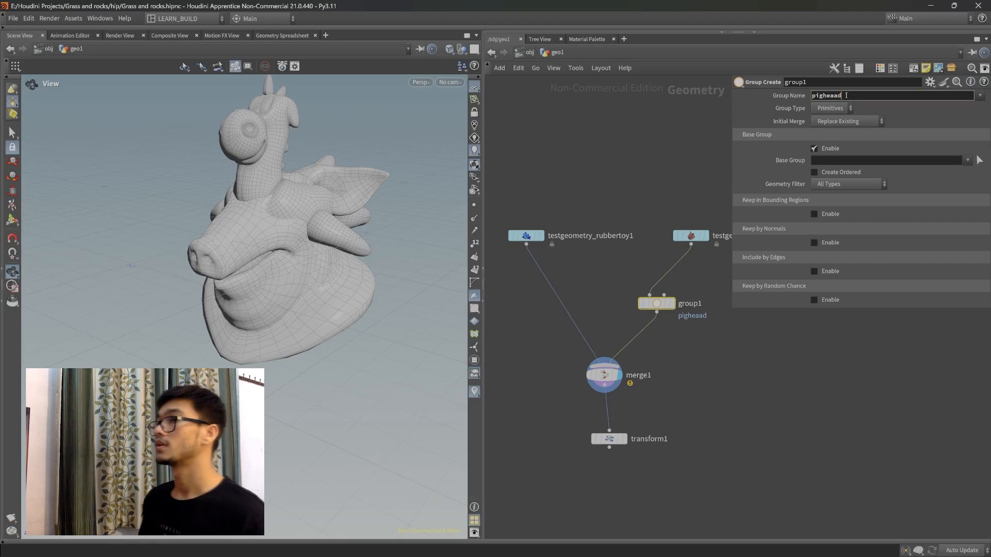
pyautogui.press('BackSpace')
pyautogui.write('d')
pyautogui.press('Return')
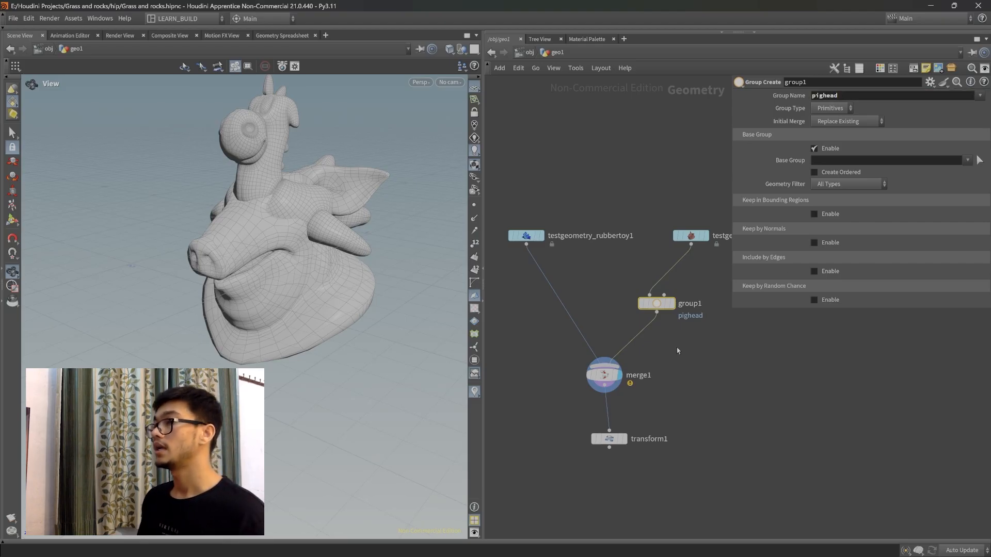
# Rename the Group Create node as pig_head_group
pyautogui.doubleClick(690, 303)
pyautogui.write('pigh_')
pyautogui.press('BackSpace')
pyautogui.write('_head_grou')
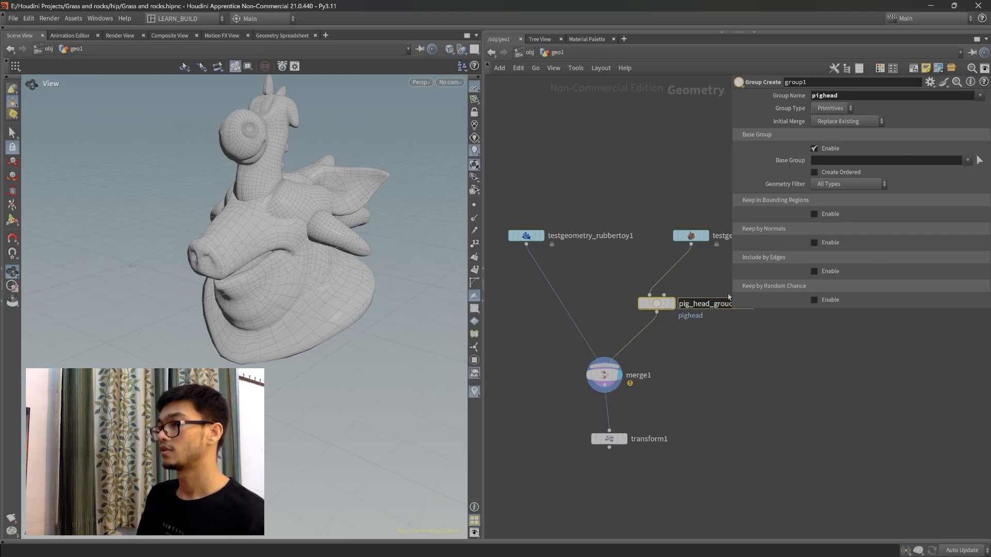
pyautogui.press('Return')
pyautogui.moveTo(739, 366); pyautogui.dragTo(715, 378, button='middle')
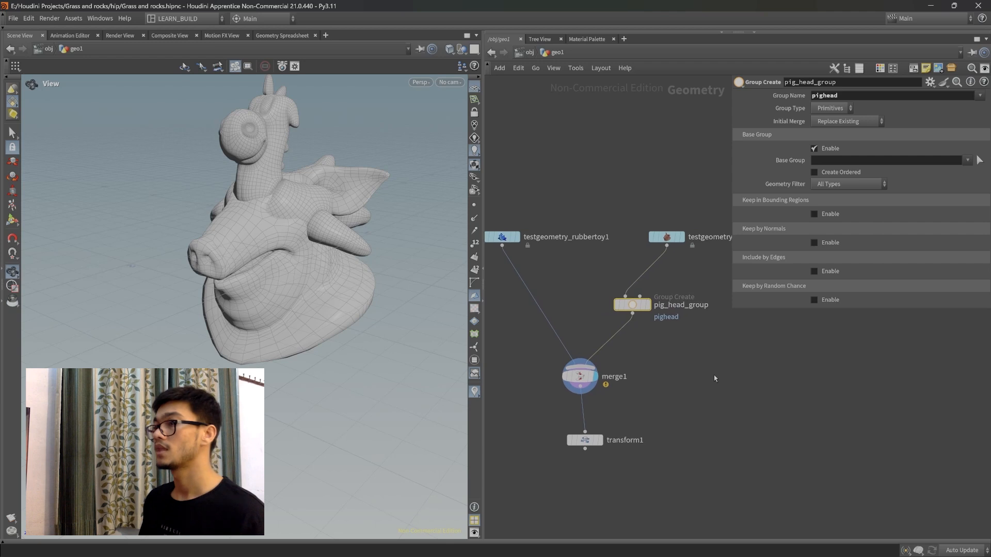
# Keep the group type as Primitives and display the pig_head_group node's result to inspect the grouped pig head
pyautogui.click(832, 109)
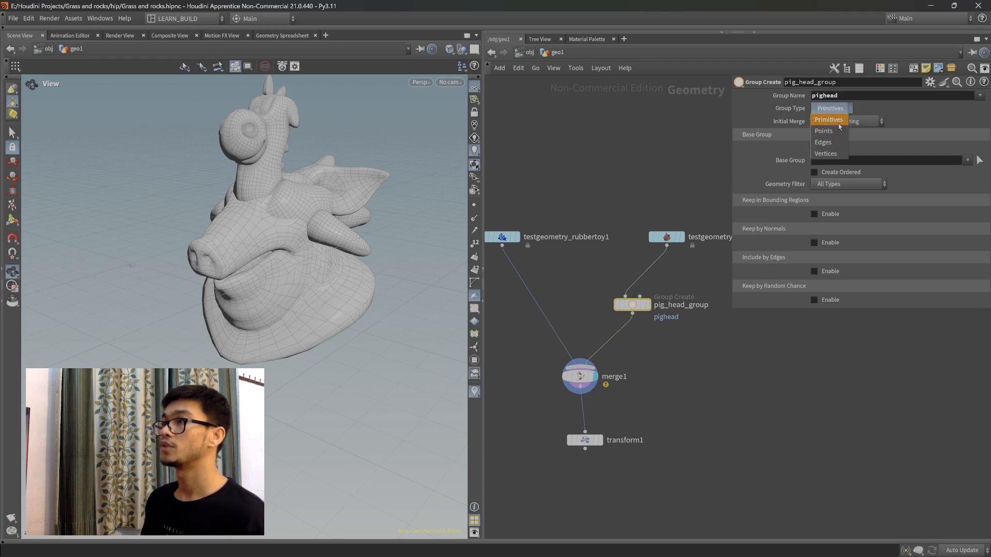
pyautogui.click(840, 125)
pyautogui.click(650, 310)
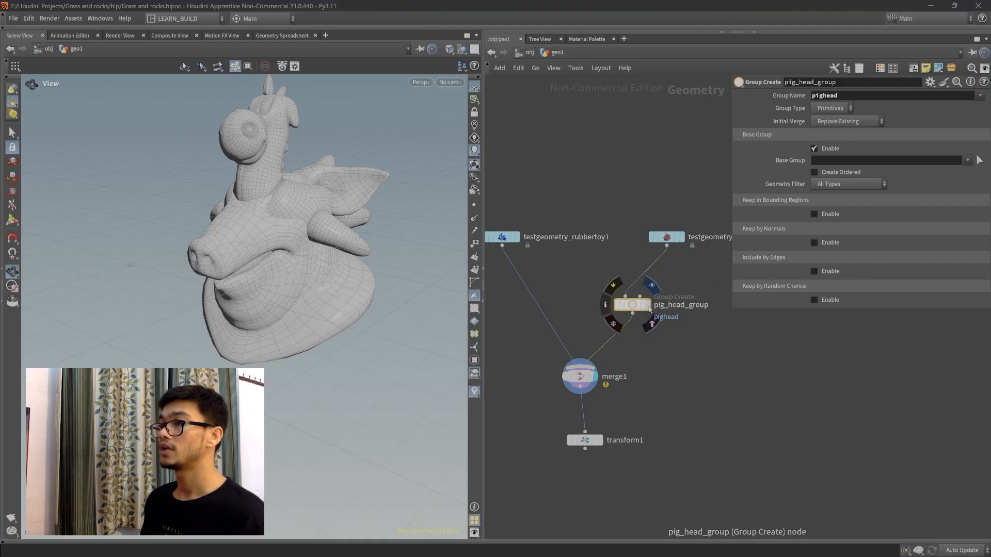
pyautogui.moveTo(269, 276)
pyautogui.mouseDown()
pyautogui.moveTo(258, 287)
pyautogui.moveTo(288, 296)
pyautogui.moveTo(320, 286)
pyautogui.mouseUp()
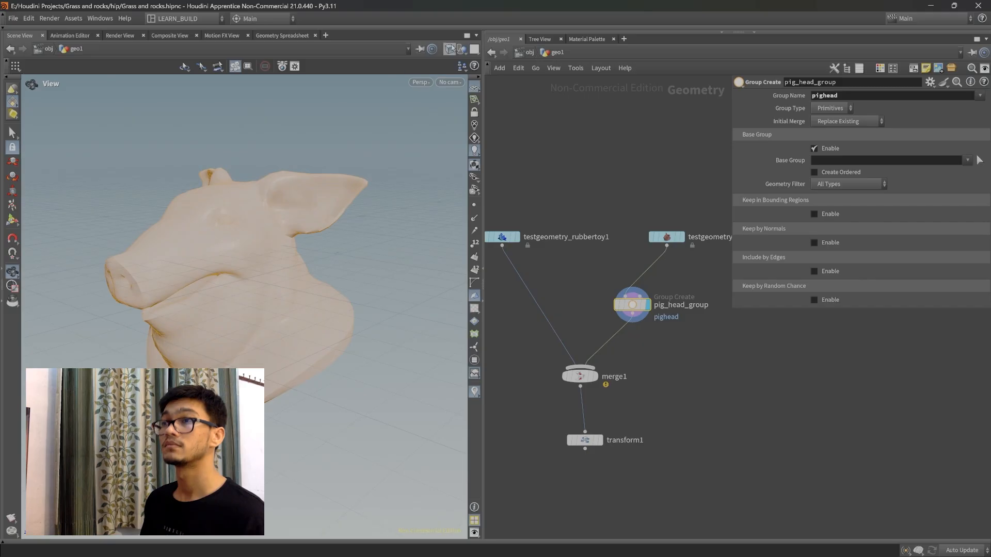
pyautogui.click(449, 50)
pyautogui.click(488, 186)
pyautogui.moveTo(222, 198); pyautogui.dragTo(242, 185)
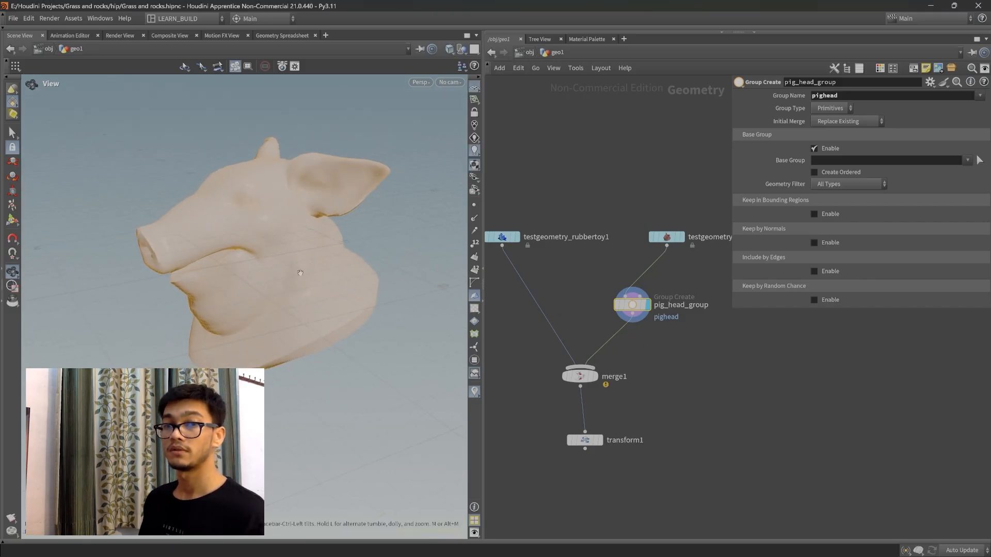
pyautogui.moveTo(658, 304); pyautogui.dragTo(657, 301)
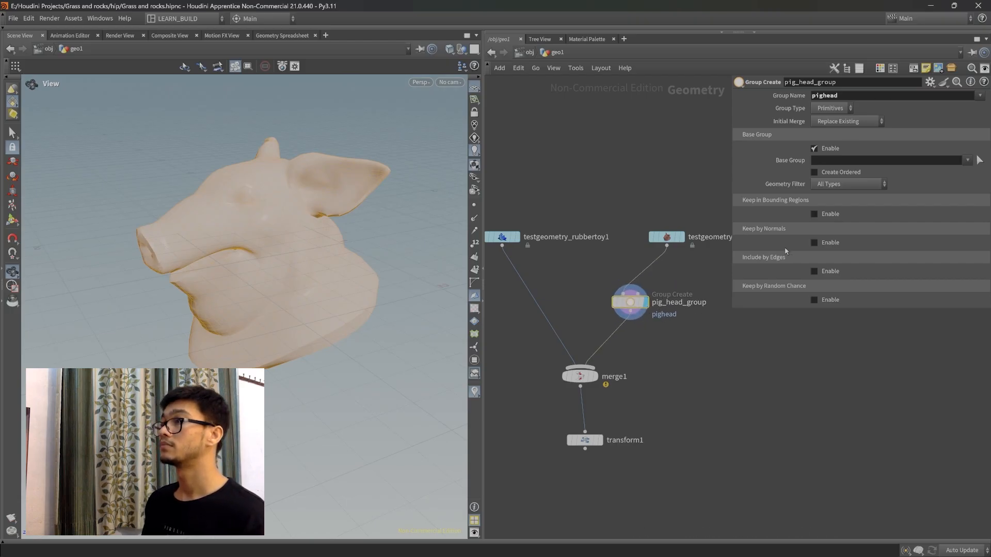
# Check the merge node's inputs and line up the transform node directly beneath it
pyautogui.moveTo(688, 411); pyautogui.dragTo(702, 370, button='middle')
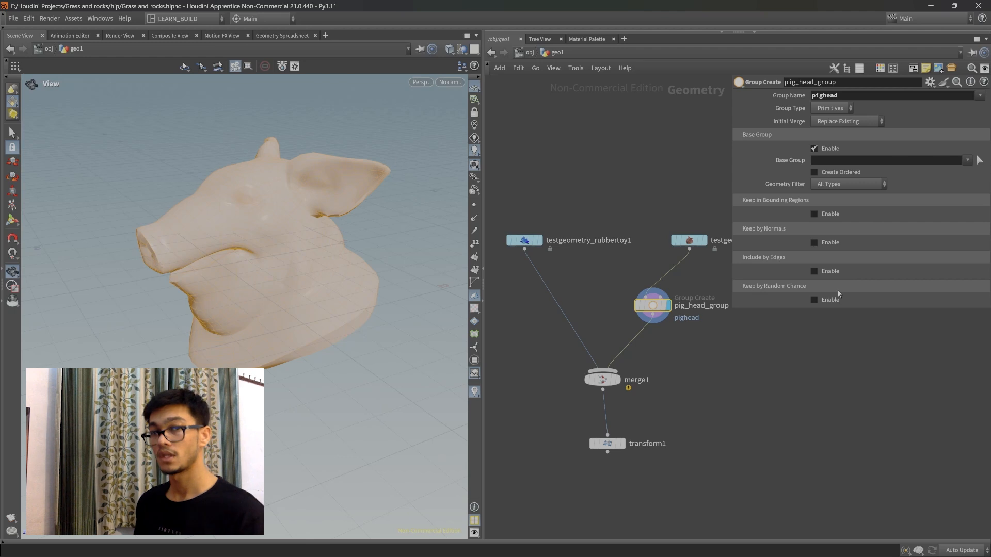
pyautogui.moveTo(732, 405); pyautogui.dragTo(726, 347, button='middle')
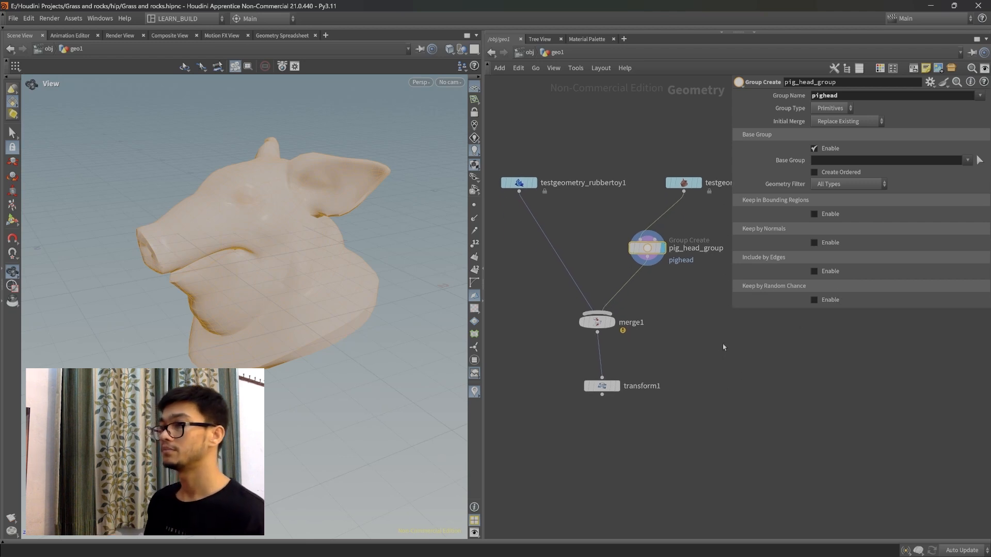
pyautogui.click(596, 323)
pyautogui.moveTo(634, 269); pyautogui.dragTo(642, 260, button='middle')
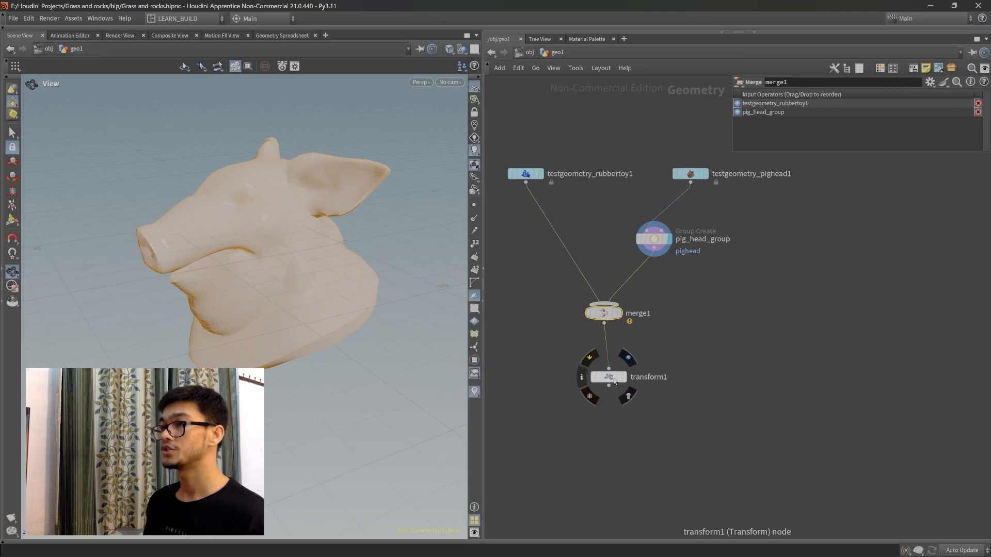
pyautogui.moveTo(609, 377); pyautogui.dragTo(605, 390)
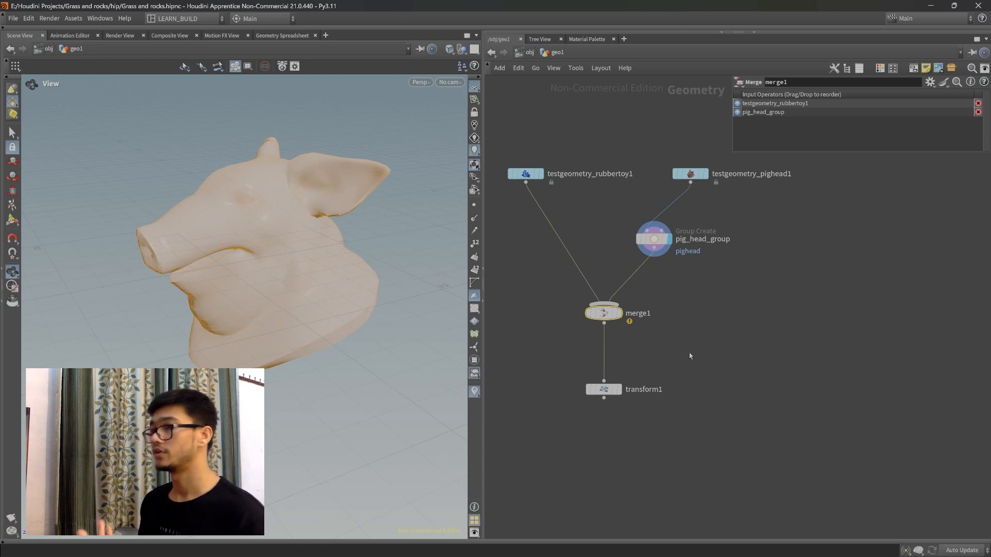
# Select the transform node and display its result with both test geometries in view
pyautogui.scroll(1, 700, 349)
pyautogui.moveTo(711, 352)
pyautogui.mouseDown(button='middle')
pyautogui.moveTo(715, 376)
pyautogui.moveTo(717, 354)
pyautogui.mouseUp(button='middle')
pyautogui.scroll(-1, 715, 378)
pyautogui.scroll(-1, 718, 354)
pyautogui.moveTo(691, 468); pyautogui.dragTo(579, 346)
pyautogui.scroll(1, 658, 399)
pyautogui.moveTo(658, 400)
pyautogui.mouseDown(button='middle')
pyautogui.moveTo(630, 403)
pyautogui.moveTo(657, 403)
pyautogui.moveTo(648, 381)
pyautogui.moveTo(657, 412)
pyautogui.mouseUp(button='middle')
pyautogui.scroll(-1, 658, 408)
pyautogui.scroll(1, 648, 379)
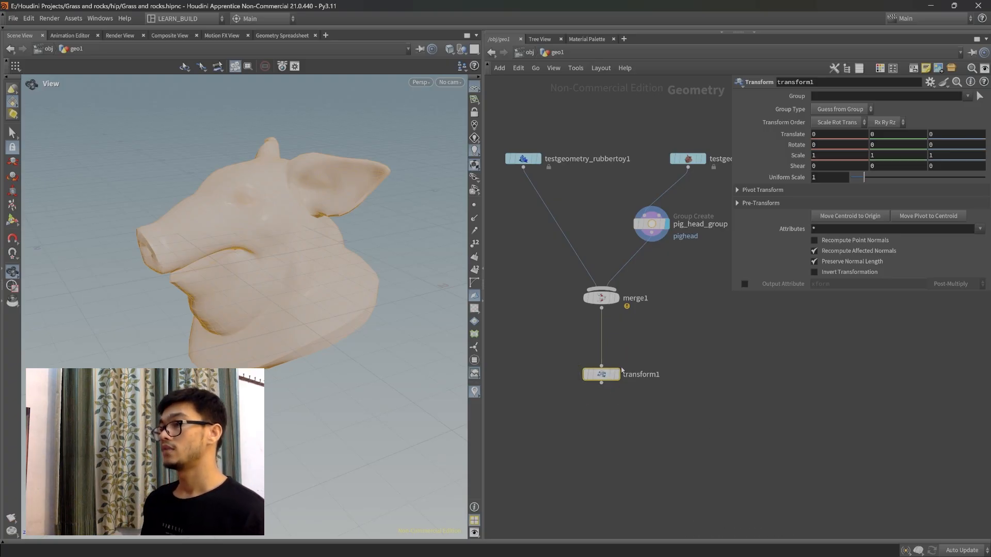
pyautogui.click(617, 374)
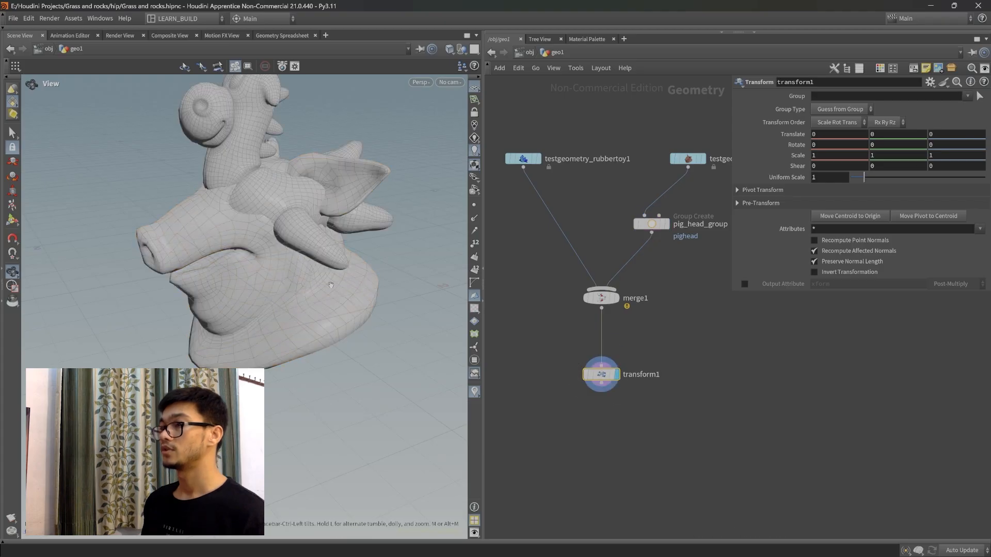
pyautogui.scroll(-2, 334, 233)
pyautogui.moveTo(334, 234); pyautogui.dragTo(337, 321, button='middle')
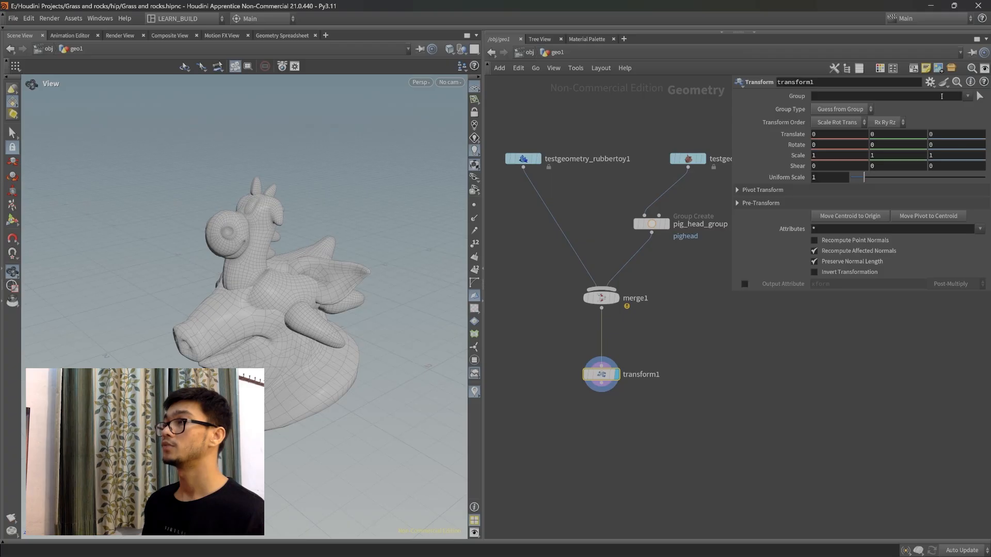
# Restrict the transform to the pighead group and raise it by setting the Y translation to 2.9
pyautogui.click(968, 97)
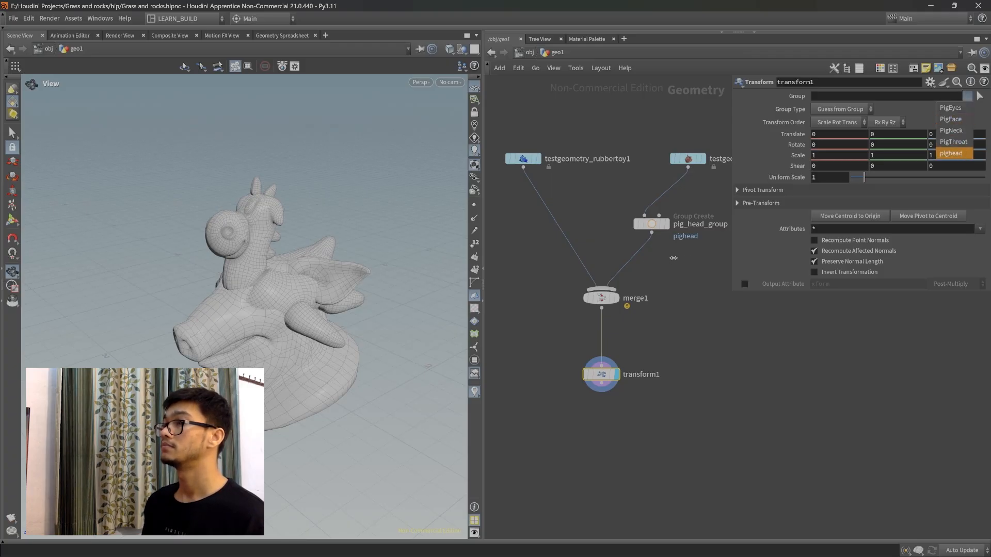
pyautogui.click(953, 154)
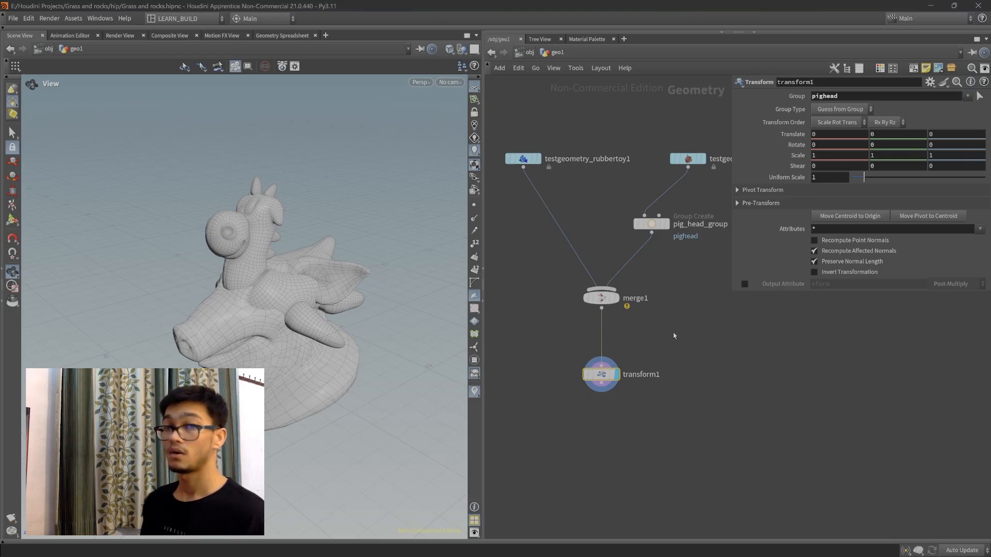
pyautogui.moveTo(883, 134); pyautogui.dragTo(980, 139, button='middle')
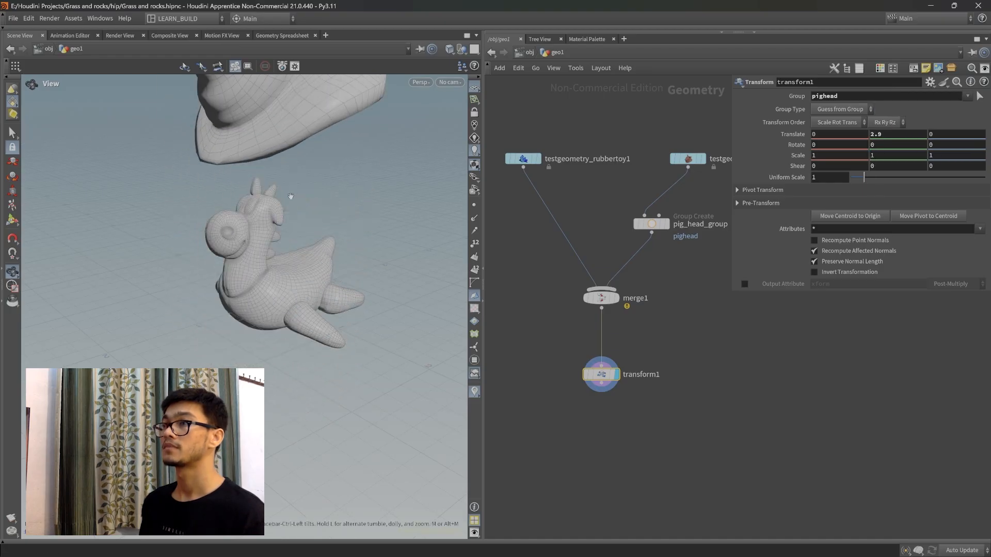
pyautogui.moveTo(291, 196); pyautogui.dragTo(320, 182)
pyautogui.moveTo(321, 182); pyautogui.dragTo(324, 347, button='middle')
pyautogui.moveTo(324, 347); pyautogui.dragTo(328, 286)
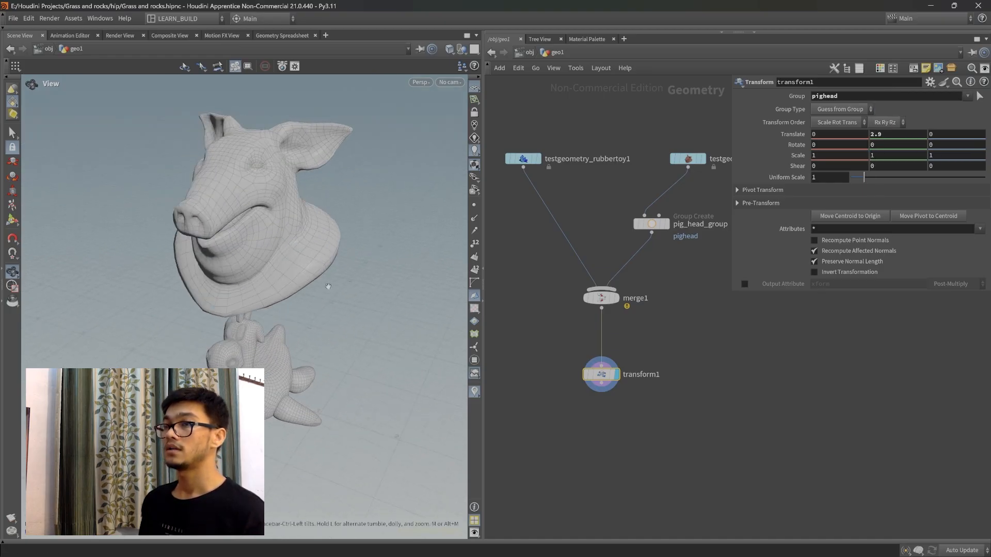
pyautogui.moveTo(328, 286); pyautogui.dragTo(321, 302, button='middle')
# Display the pig_head_group node again and examine the highlighted pig head from several angles
pyautogui.scroll(-1, 703, 349)
pyautogui.moveTo(703, 348); pyautogui.dragTo(683, 417, button='middle')
pyautogui.scroll(2, 677, 374)
pyautogui.click(621, 275)
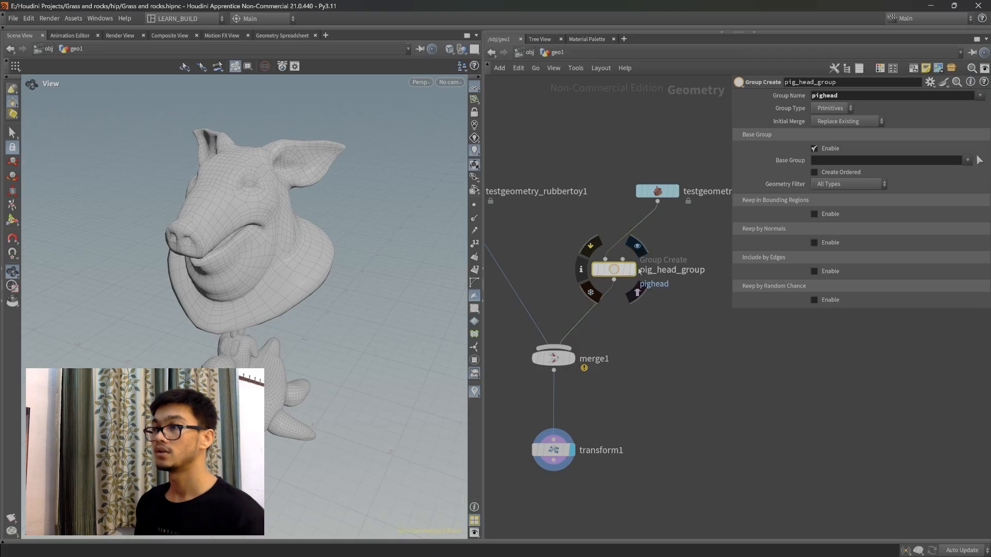
pyautogui.click(637, 247)
pyautogui.moveTo(329, 429); pyautogui.dragTo(348, 303, button='middle')
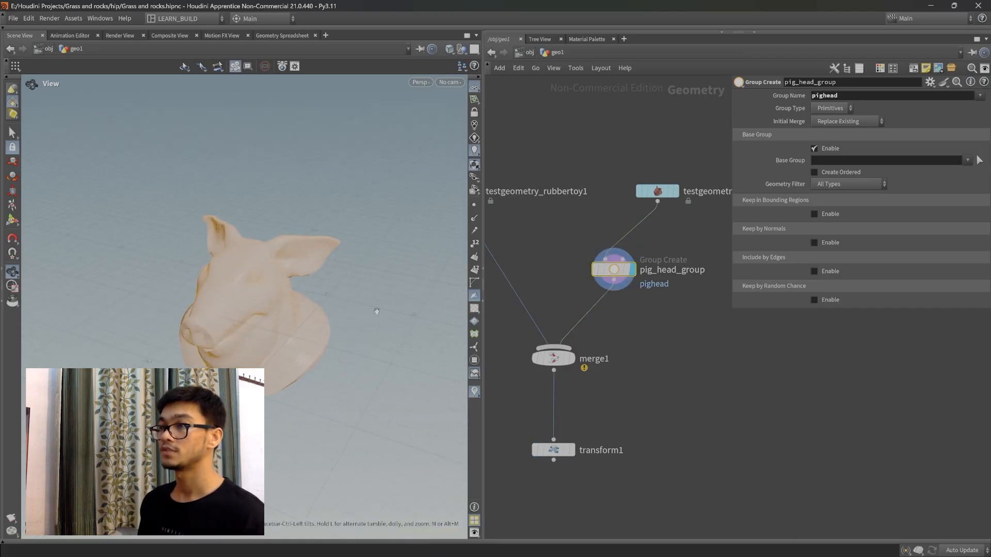
pyautogui.middleClick(617, 274)
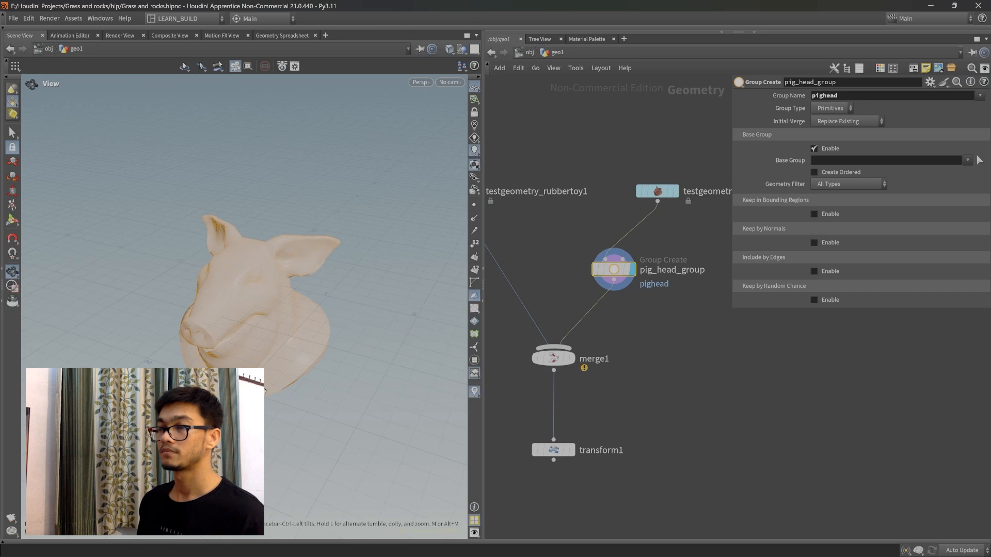
pyautogui.moveTo(266, 392); pyautogui.dragTo(289, 365)
pyautogui.moveTo(301, 341); pyautogui.dragTo(337, 326, button='middle')
pyautogui.moveTo(337, 327); pyautogui.dragTo(284, 242)
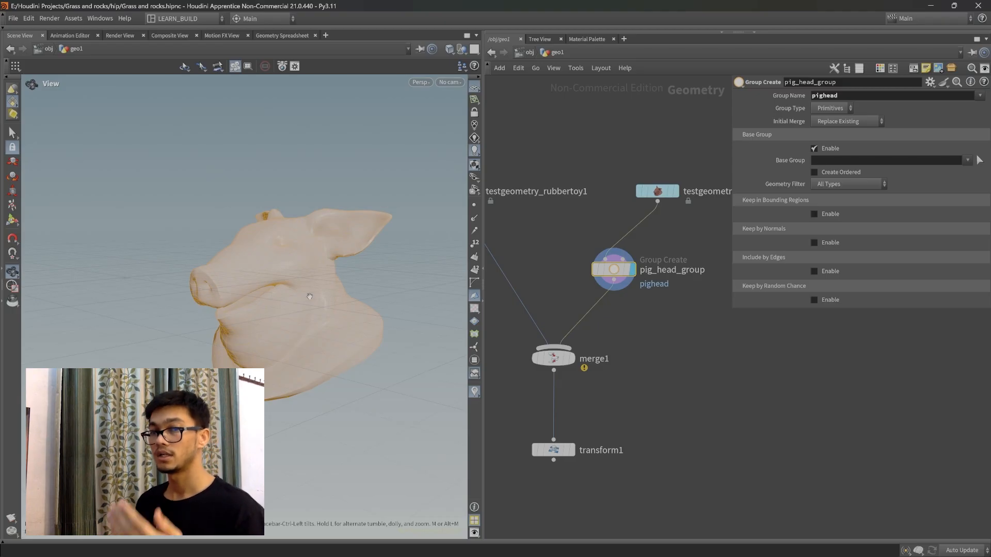
# Move the pig_head_group node closer beneath the pig head test geometry
pyautogui.moveTo(663, 311); pyautogui.dragTo(635, 313, button='middle')
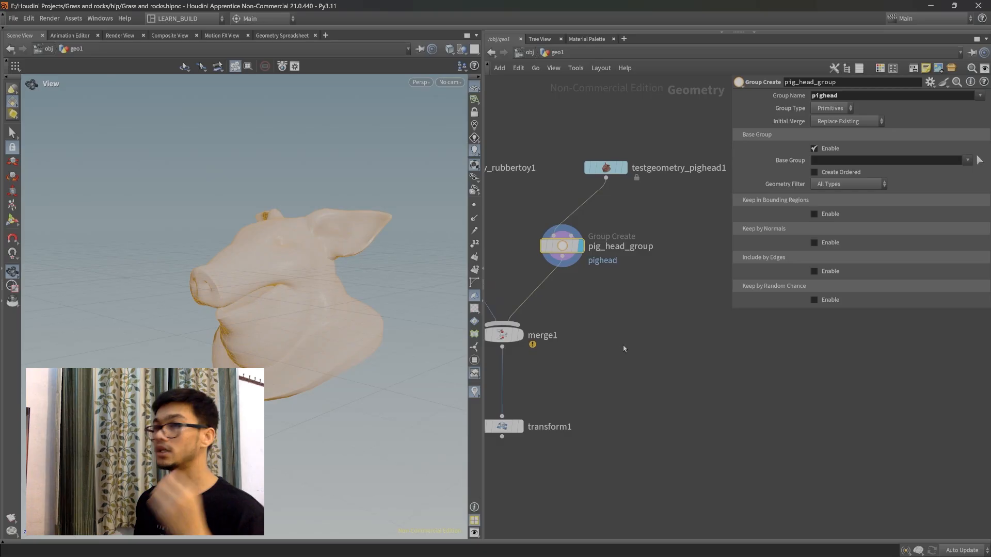
pyautogui.moveTo(596, 330); pyautogui.dragTo(616, 364, button='middle')
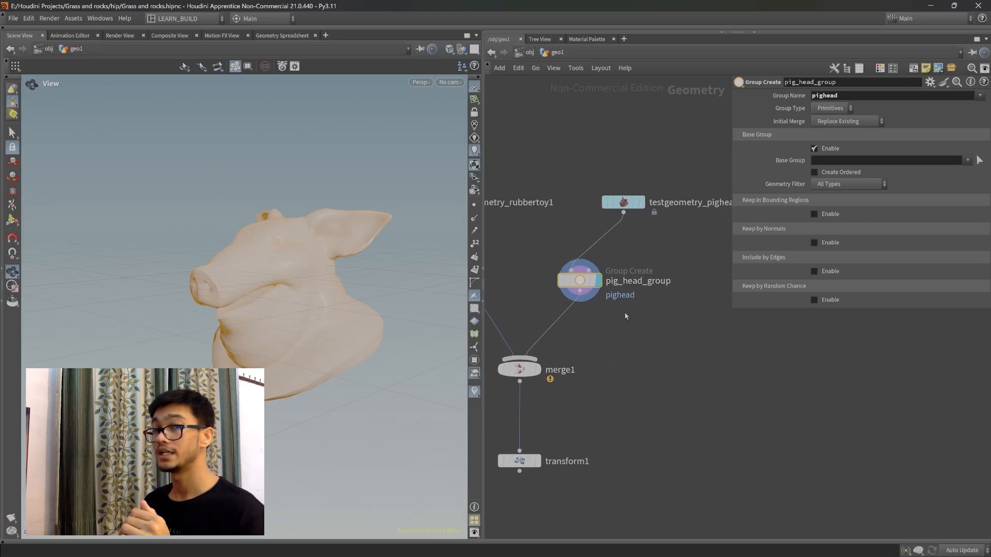
pyautogui.moveTo(580, 281); pyautogui.dragTo(602, 260)
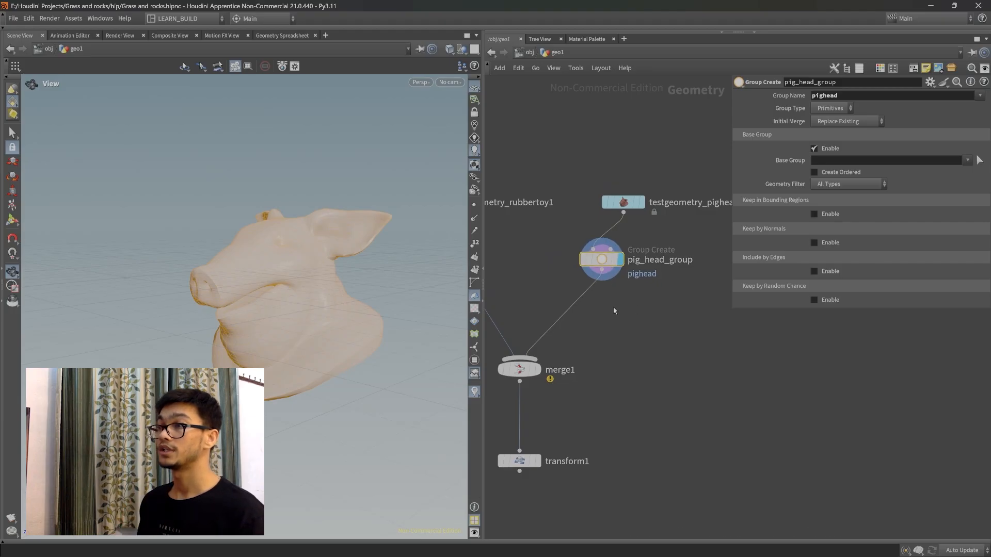
pyautogui.moveTo(630, 325); pyautogui.dragTo(654, 314, button='middle')
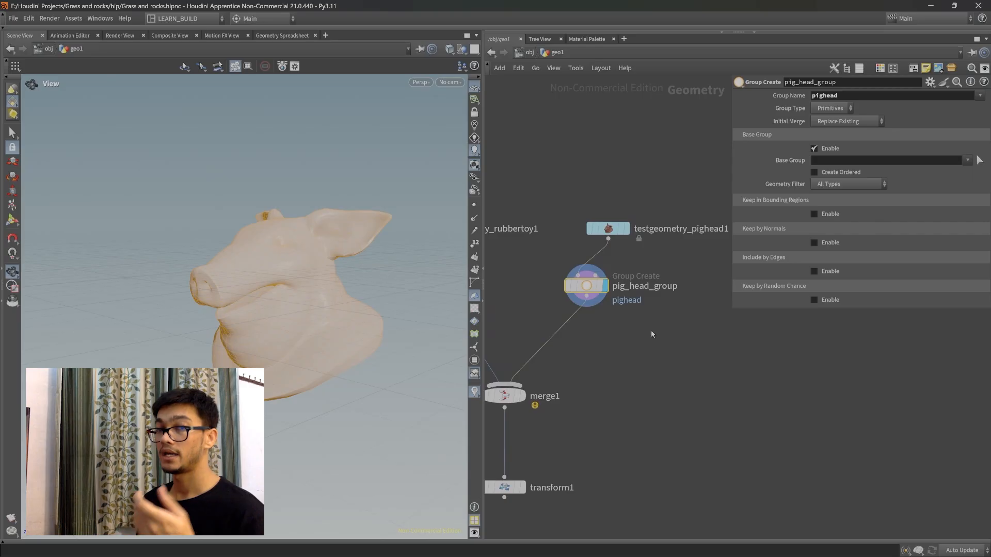
# Insert a Group Delete node on the wire between pig_head_group and merge1
pyautogui.moveTo(636, 348)
pyautogui.mouseDown(button='middle')
pyautogui.moveTo(656, 367)
pyautogui.moveTo(647, 363)
pyautogui.mouseUp(button='middle')
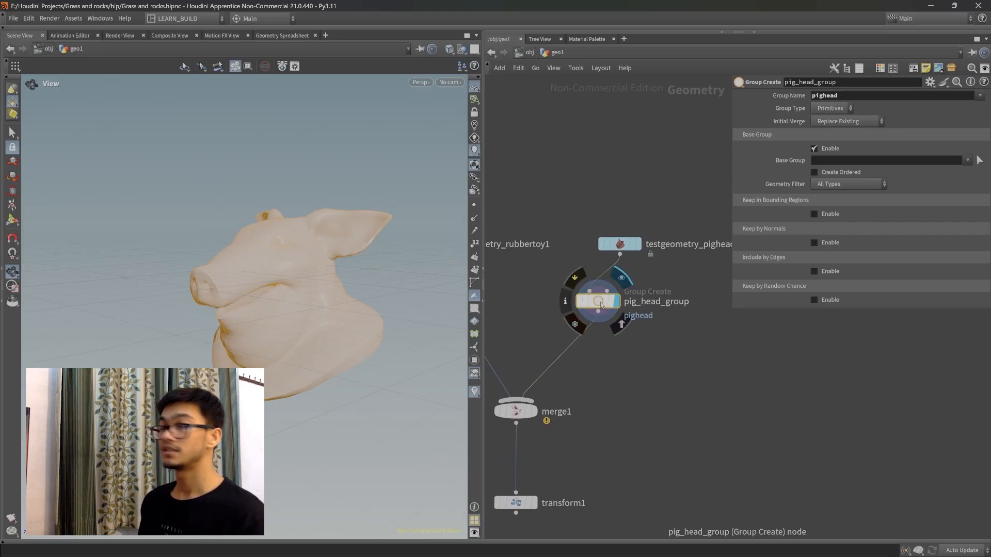
pyautogui.moveTo(639, 373); pyautogui.dragTo(647, 353, button='middle')
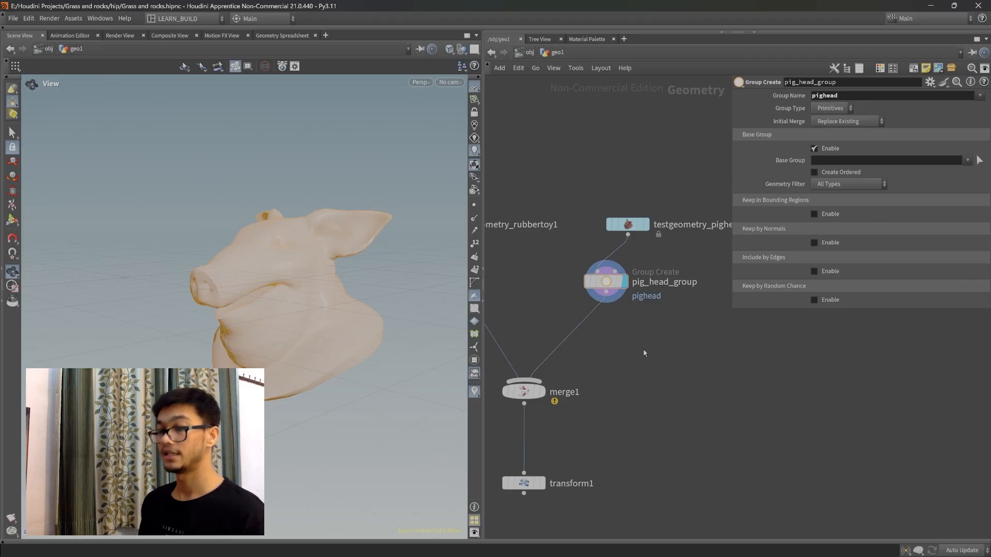
pyautogui.press('Tab')
pyautogui.write('gr')
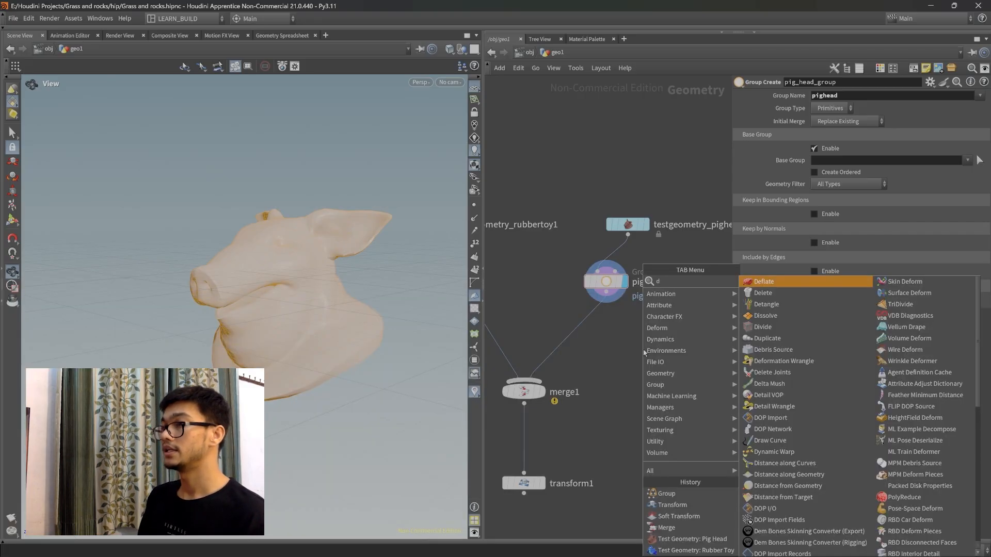
pyautogui.write('oup del')
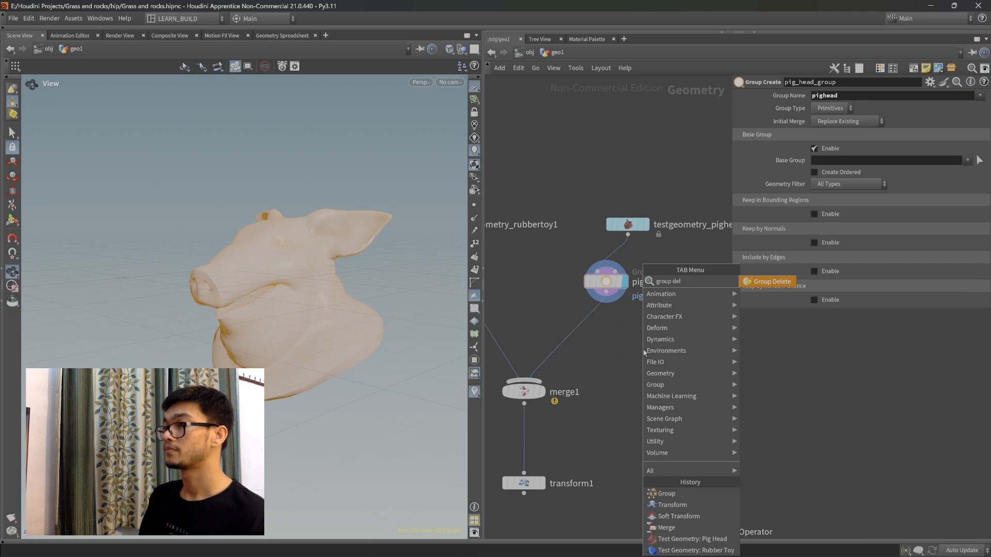
pyautogui.press('Return')
pyautogui.click(570, 339)
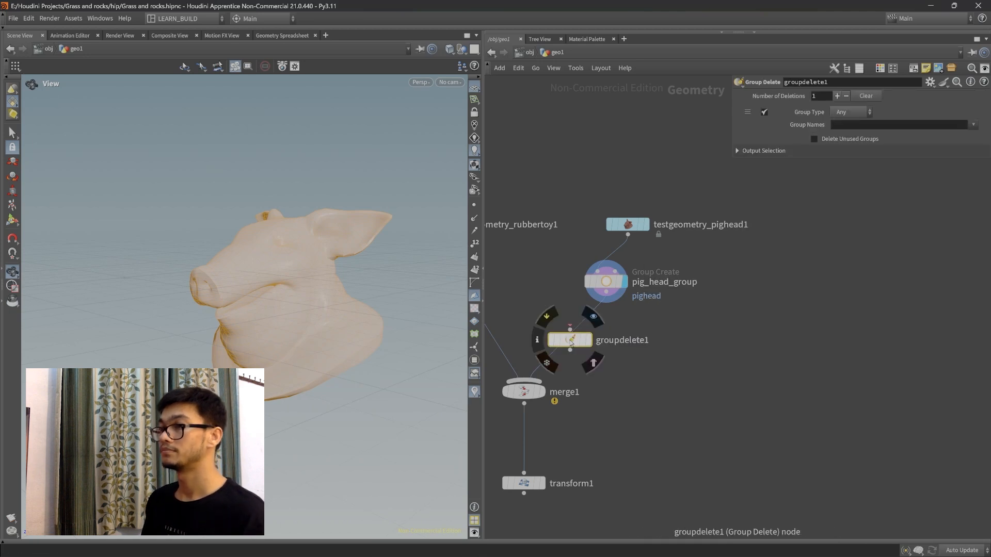
pyautogui.moveTo(595, 362); pyautogui.dragTo(623, 356, button='middle')
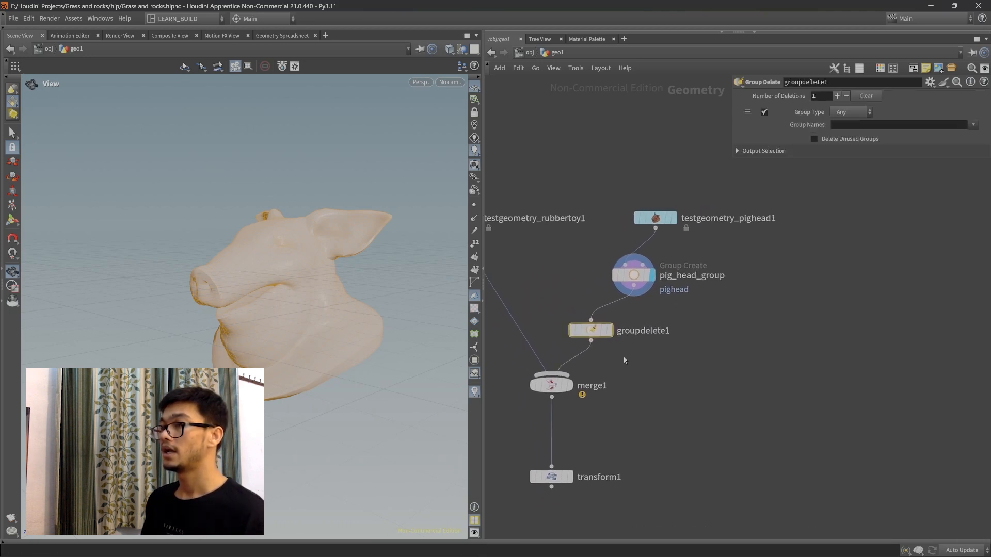
# Display the Group Delete node and set its group names to * to delete every group
pyautogui.click(608, 330)
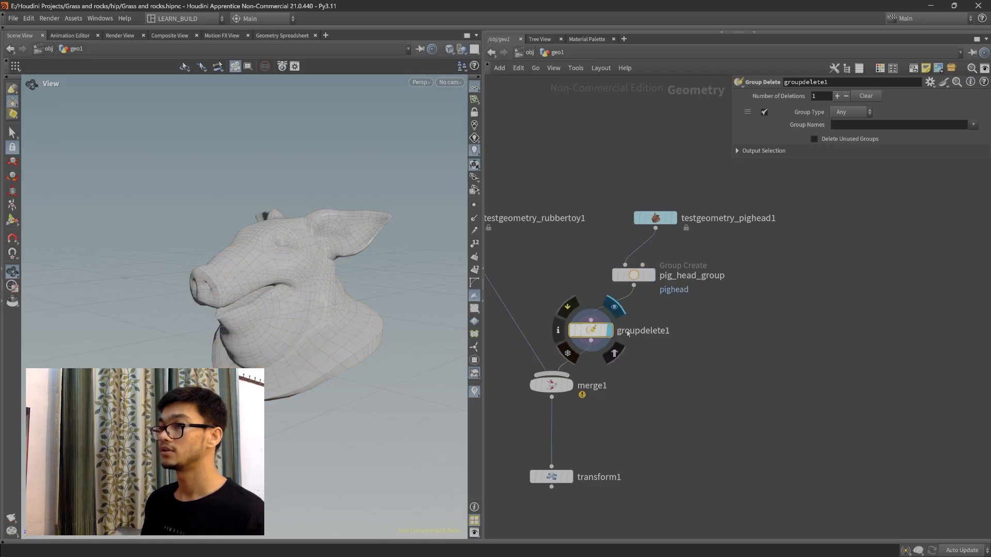
pyautogui.middleClick(592, 331)
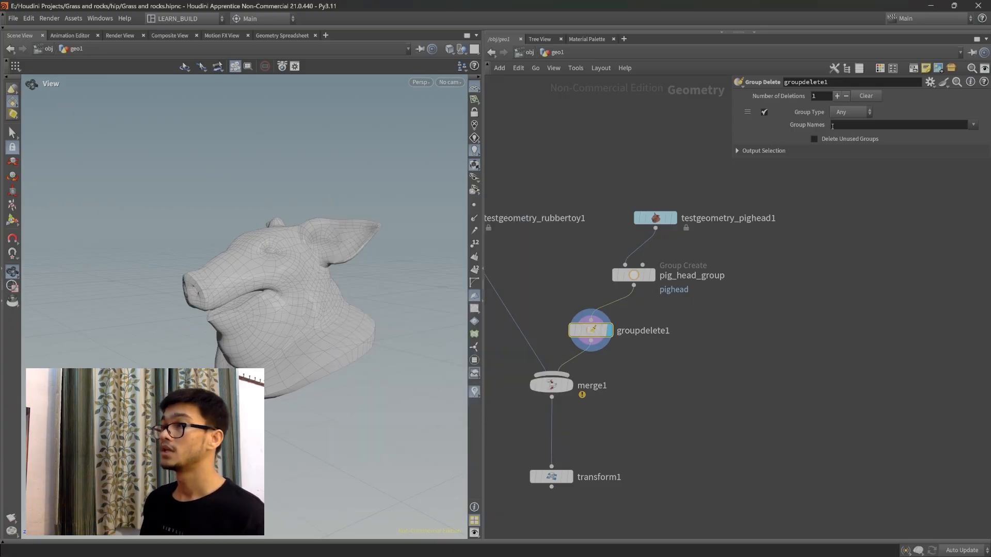
pyautogui.click(895, 125)
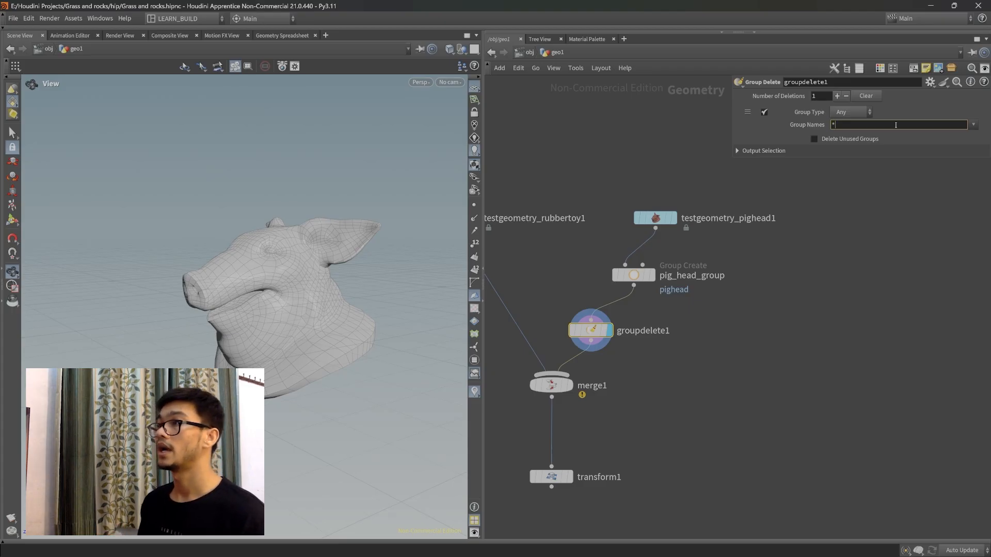
pyautogui.press('Return')
# Compare the node information of groupdelete1, pig_head_group and testgeometry_pighead1 to check which groups each carries
pyautogui.scroll(2, 643, 445)
pyautogui.moveTo(642, 445); pyautogui.dragTo(704, 436, button='middle')
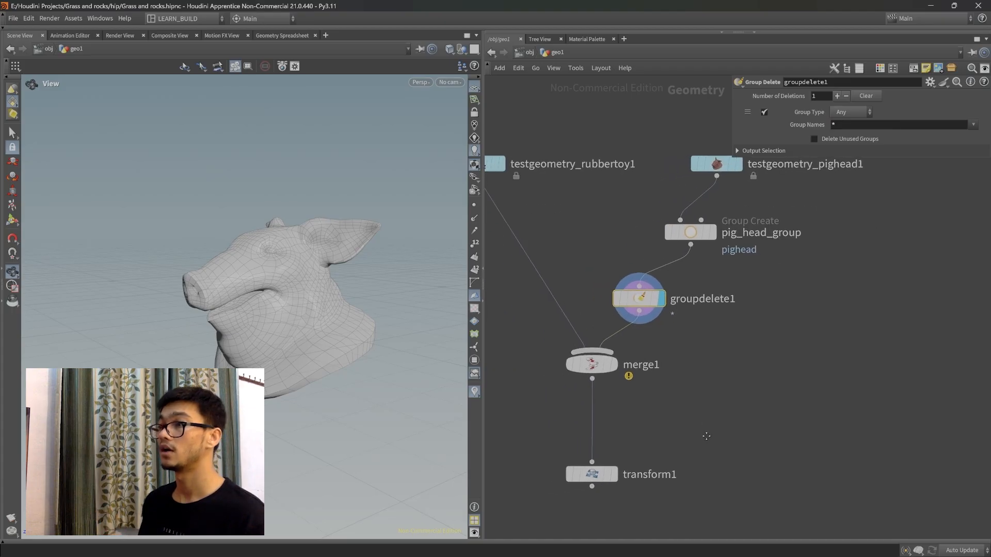
pyautogui.scroll(-2, 703, 436)
pyautogui.middleClick(650, 321)
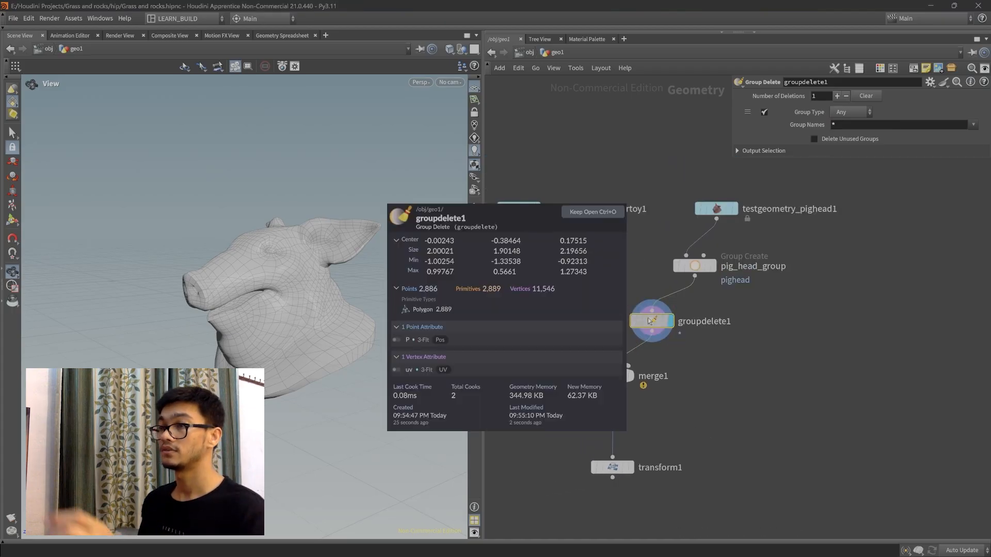
pyautogui.middleClick(695, 266)
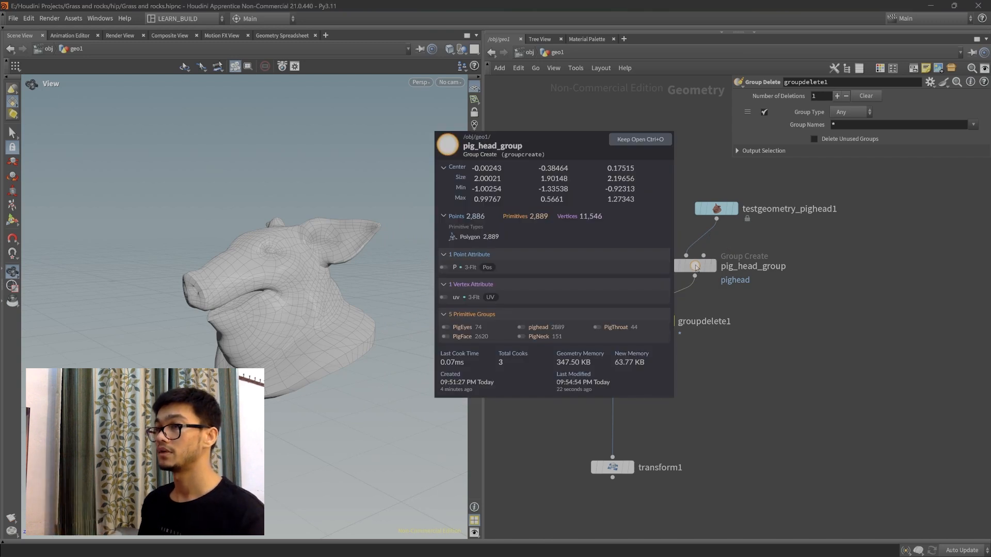
pyautogui.middleClick(716, 209)
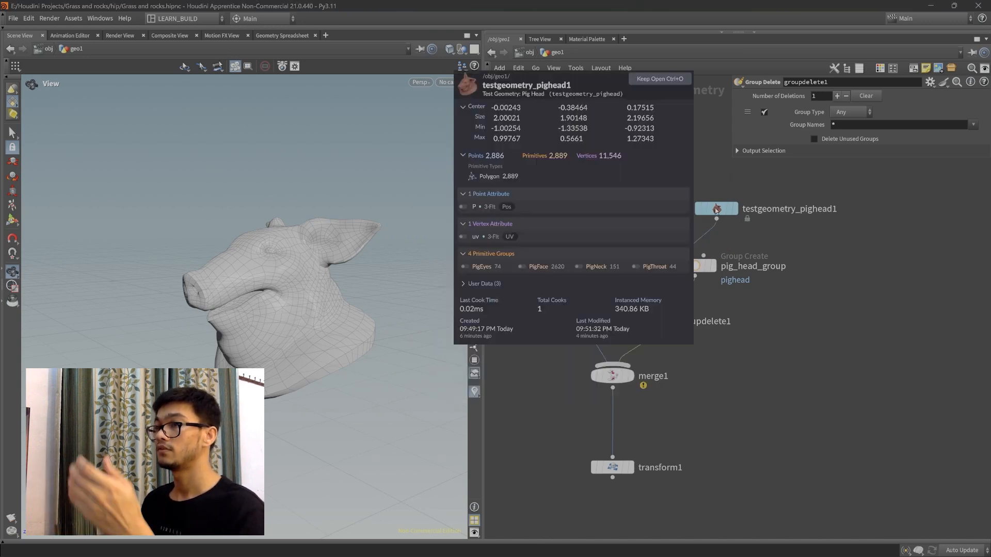
# Hide the node parameters and shift groupdelete1 slightly closer to pig_head_group
pyautogui.moveTo(663, 232); pyautogui.dragTo(808, 306)
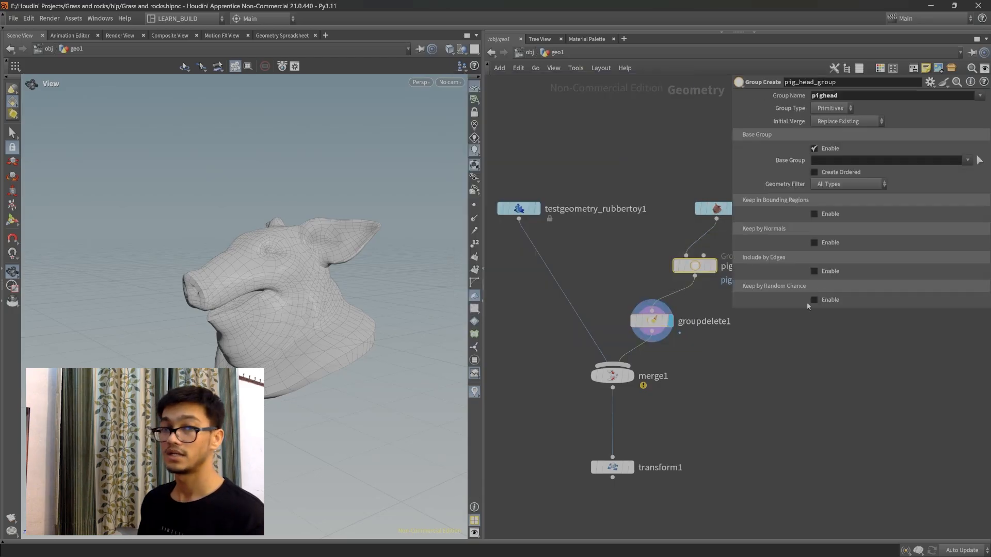
pyautogui.press('p')
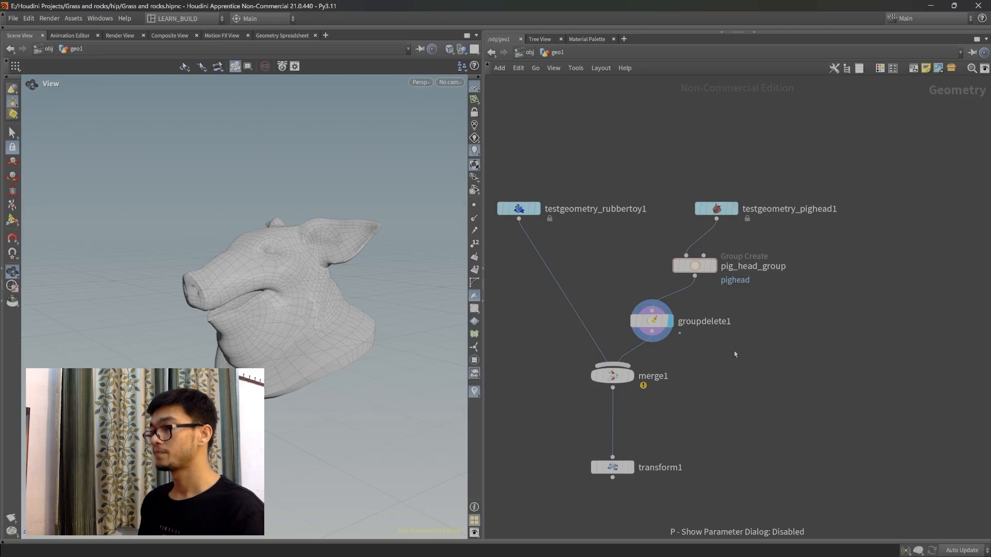
pyautogui.moveTo(653, 322)
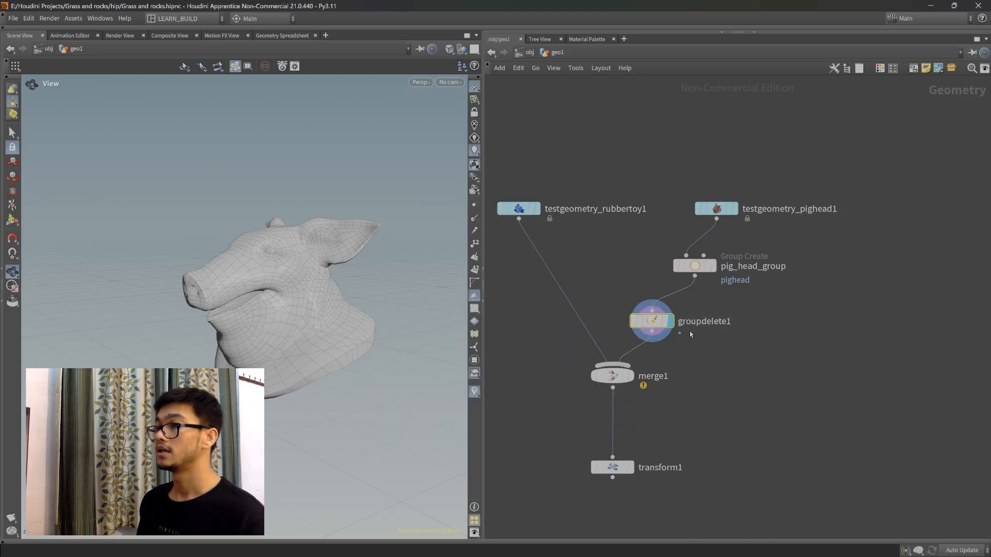
pyautogui.moveTo(658, 327); pyautogui.dragTo(664, 322)
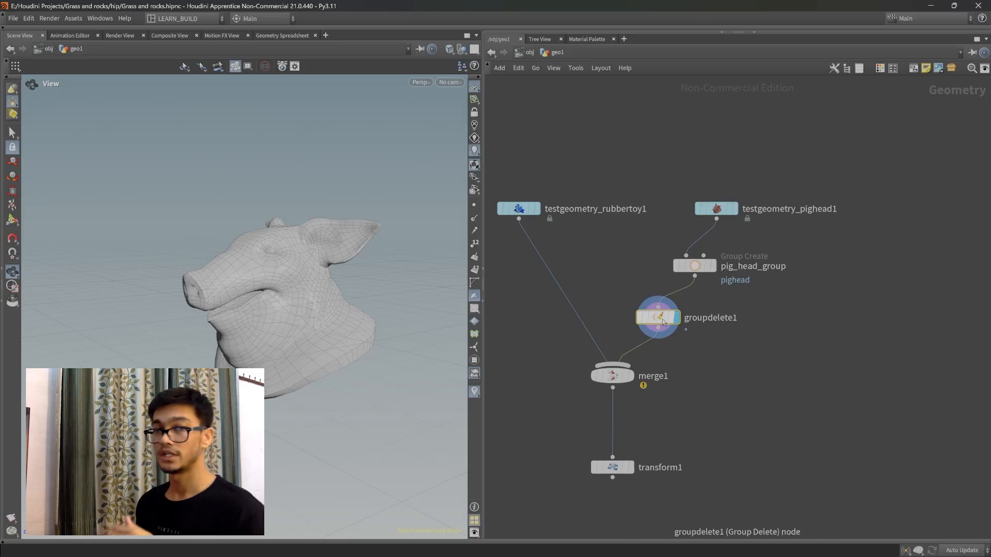
pyautogui.moveTo(695, 382); pyautogui.dragTo(707, 341, button='middle')
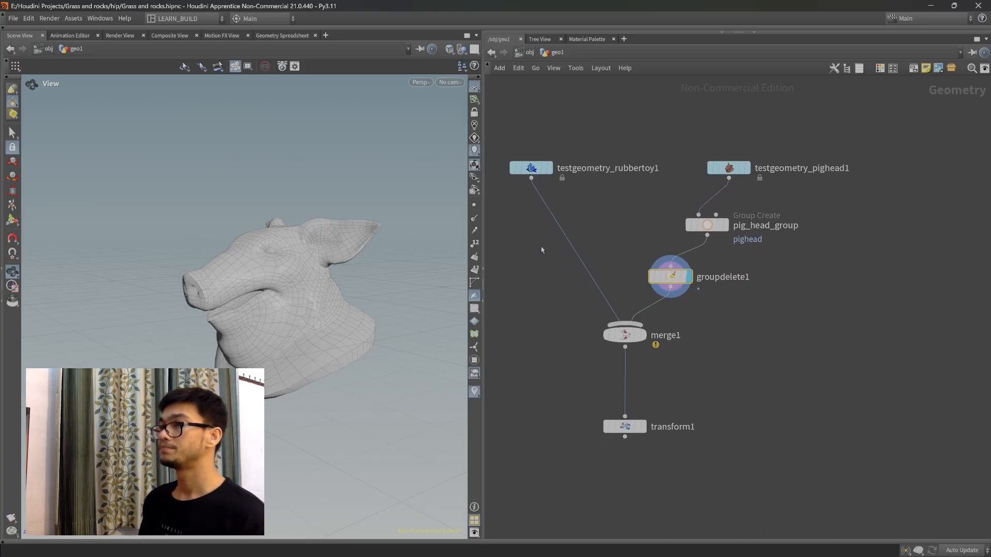
# Insert a Group node on the wire between the rubber toy test geometry and merge1
pyautogui.press('Tab')
pyautogui.write('grou')
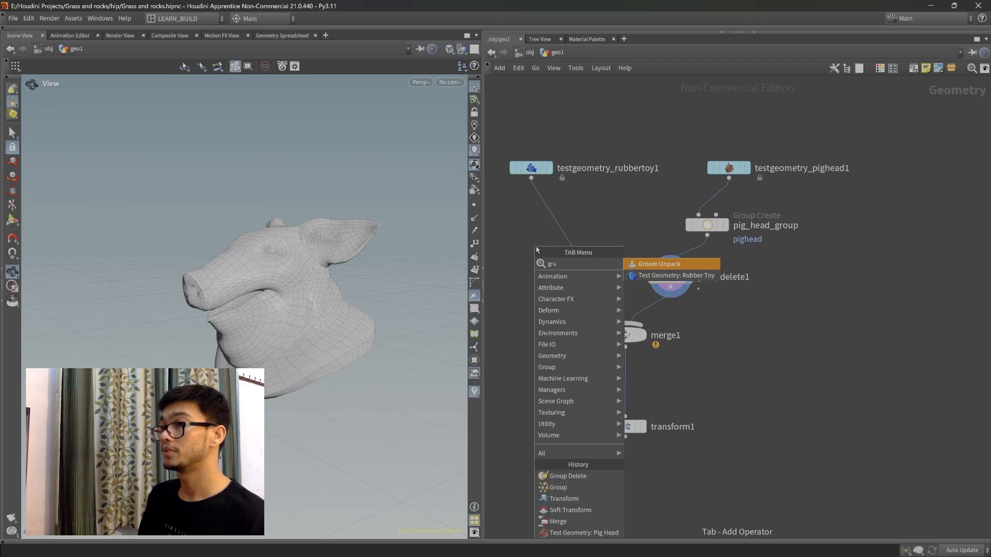
pyautogui.press('Return')
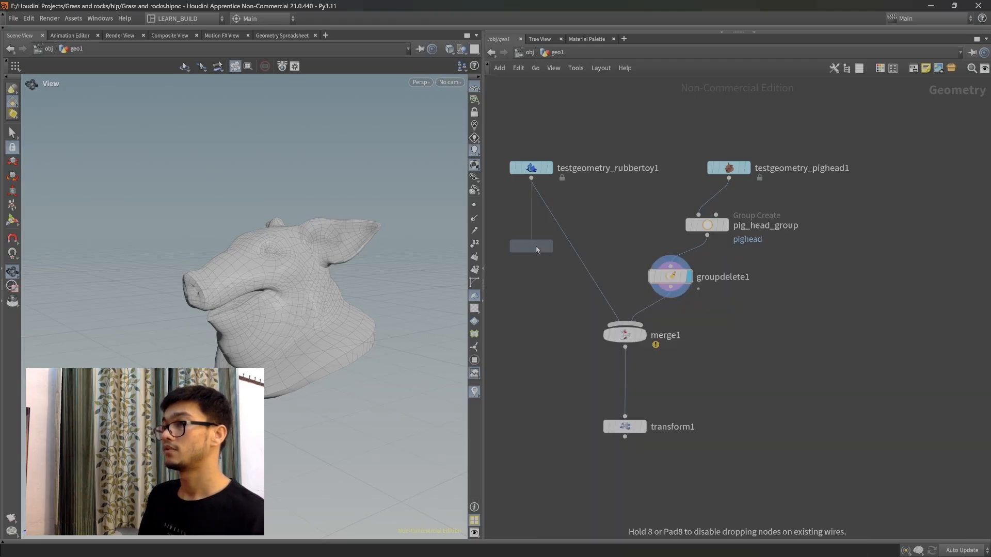
pyautogui.click(572, 247)
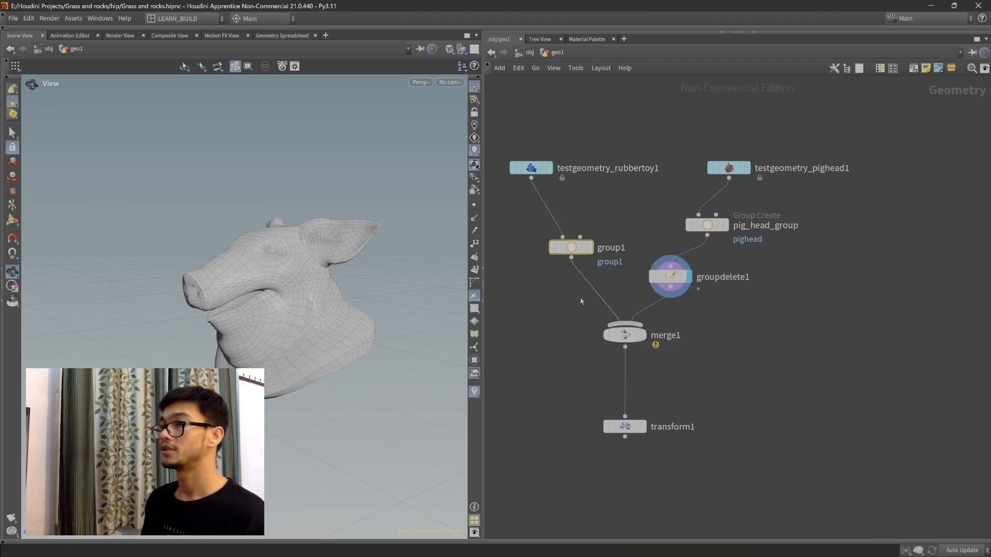
pyautogui.moveTo(580, 283); pyautogui.dragTo(618, 318, button='middle')
# Display the new group1 node on the rubber toy and show its parameters
pyautogui.moveTo(593, 207)
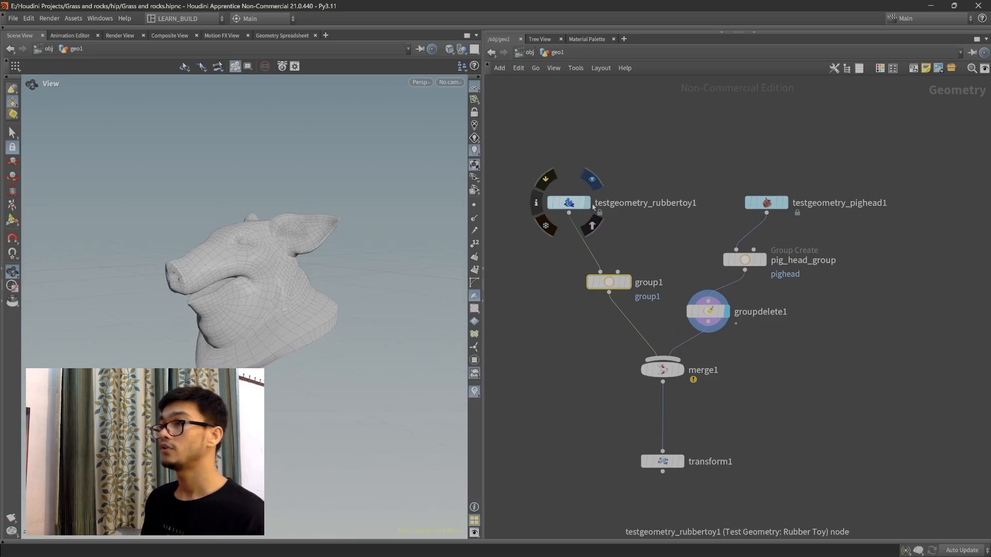
pyautogui.click(627, 282)
pyautogui.moveTo(313, 268); pyautogui.dragTo(281, 309)
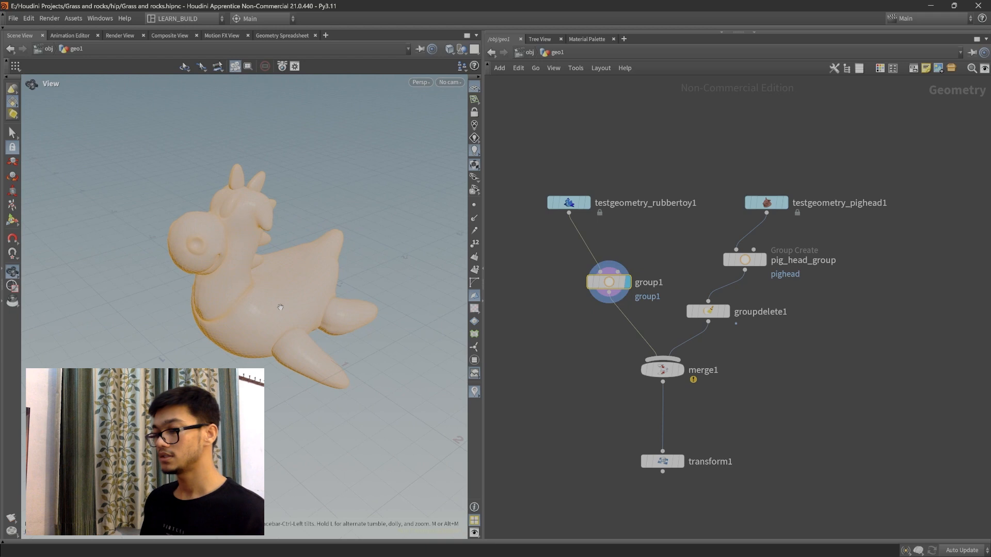
pyautogui.press('p')
pyautogui.click(354, 226)
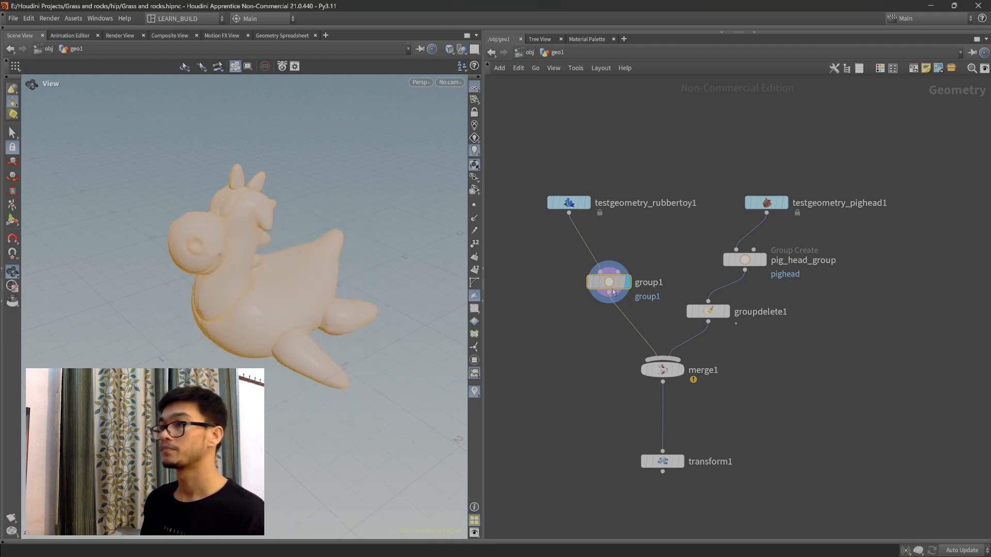
pyautogui.press('p')
pyautogui.moveTo(310, 285); pyautogui.dragTo(310, 337)
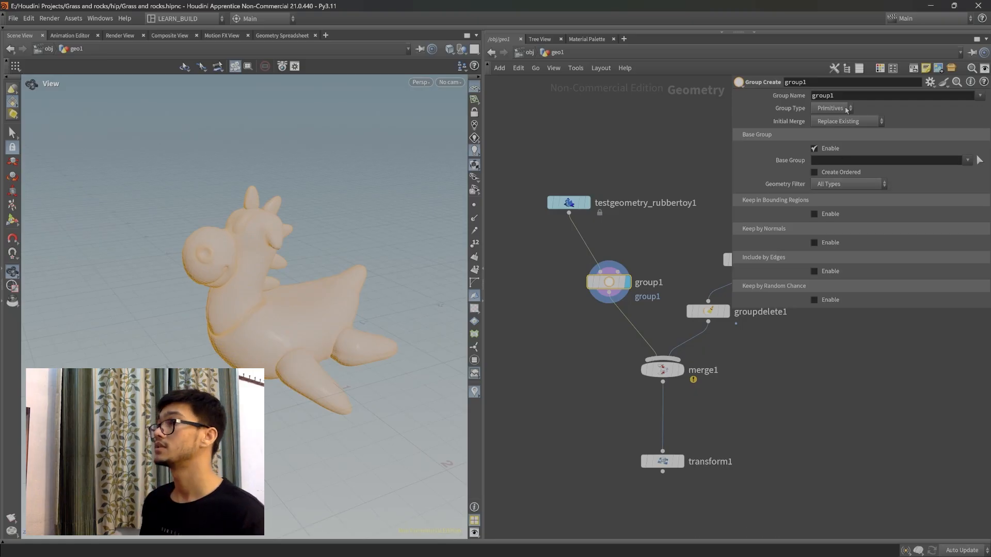
pyautogui.scroll(3, 398, 243)
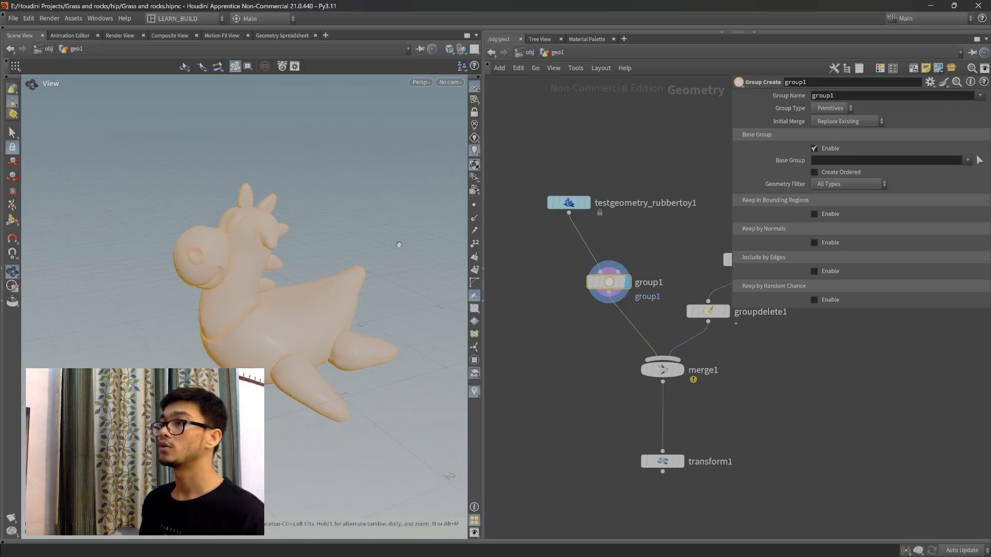
# Enable Keep in Bounding Regions on group1 and review the bounding types, keeping Bounding Box
pyautogui.click(815, 214)
pyautogui.moveTo(258, 309); pyautogui.dragTo(310, 334)
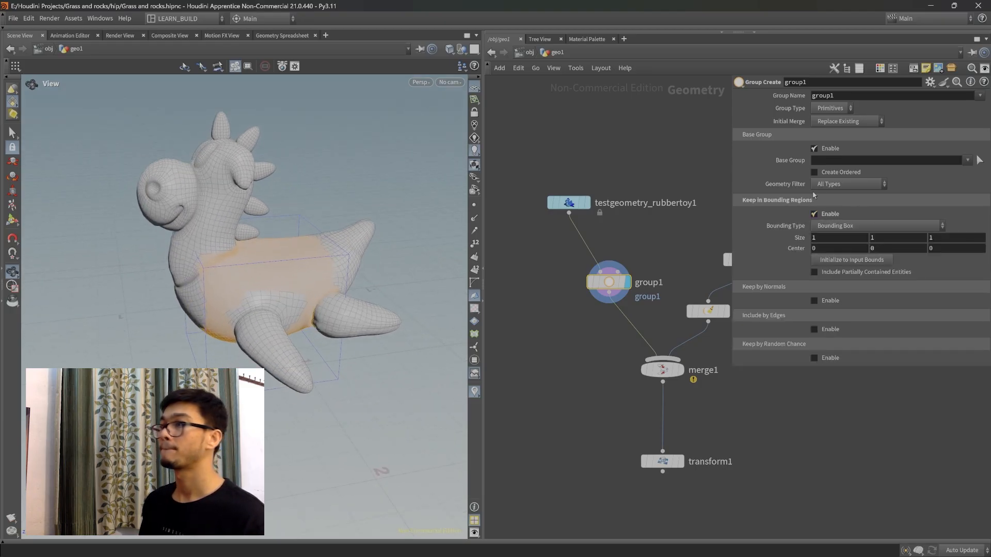
pyautogui.click(823, 227)
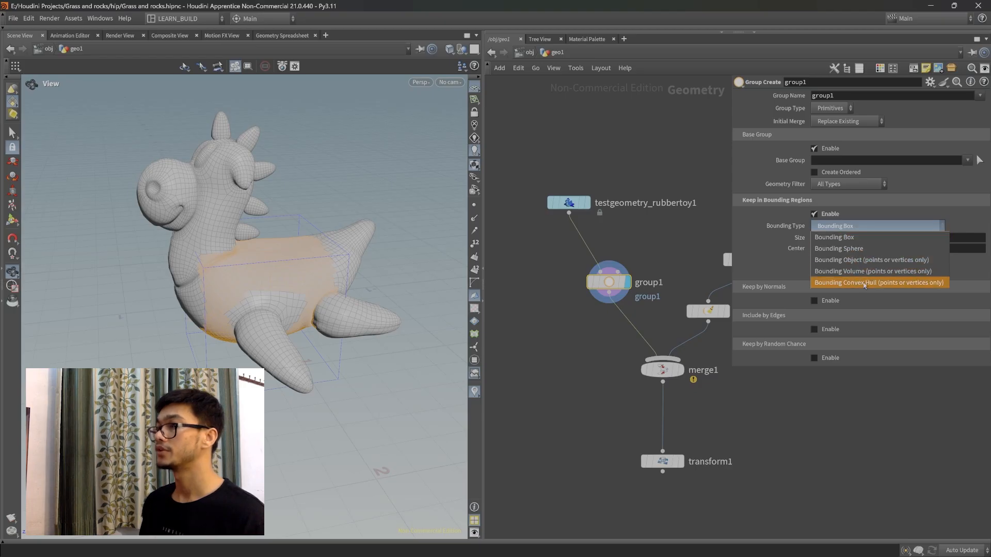
pyautogui.click(920, 181)
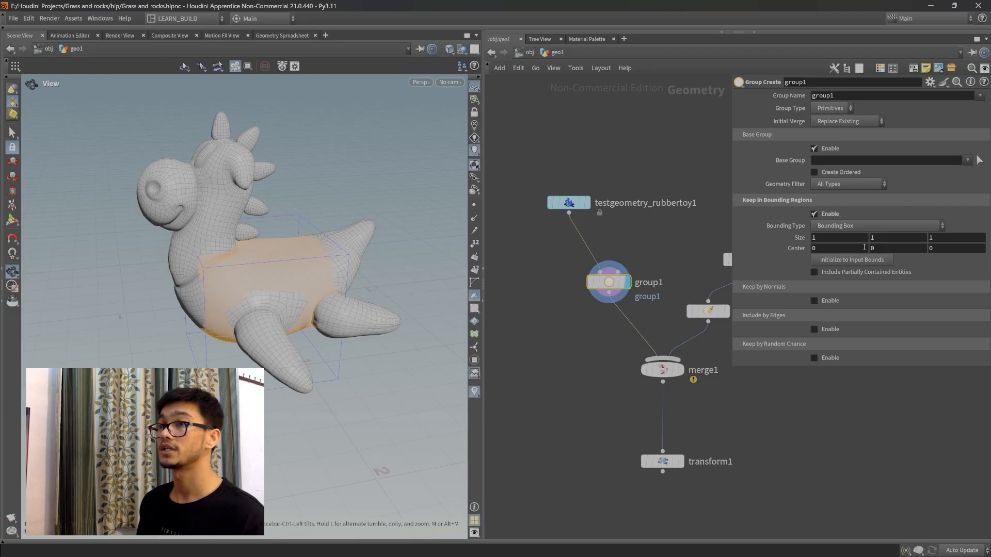
# Set the group's bounding box X size to 2.1 and move group1 closer to the rubber toy node
pyautogui.moveTo(826, 237); pyautogui.dragTo(877, 237, button='middle')
pyautogui.moveTo(232, 293); pyautogui.dragTo(270, 312)
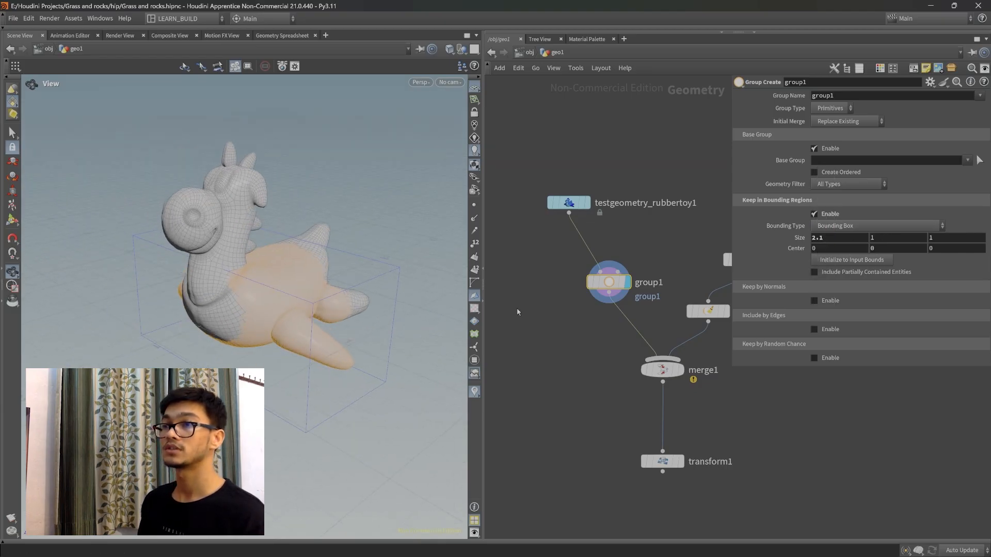
pyautogui.moveTo(613, 286); pyautogui.dragTo(599, 277)
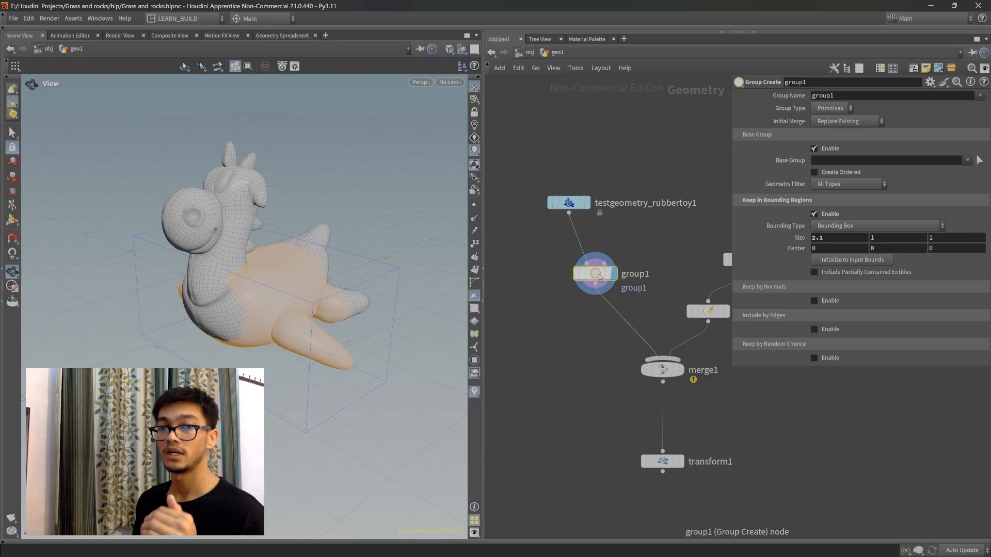
# Inspect the grouped area on the rubber toy and set group1's bounding box X size to 1
pyautogui.moveTo(600, 279)
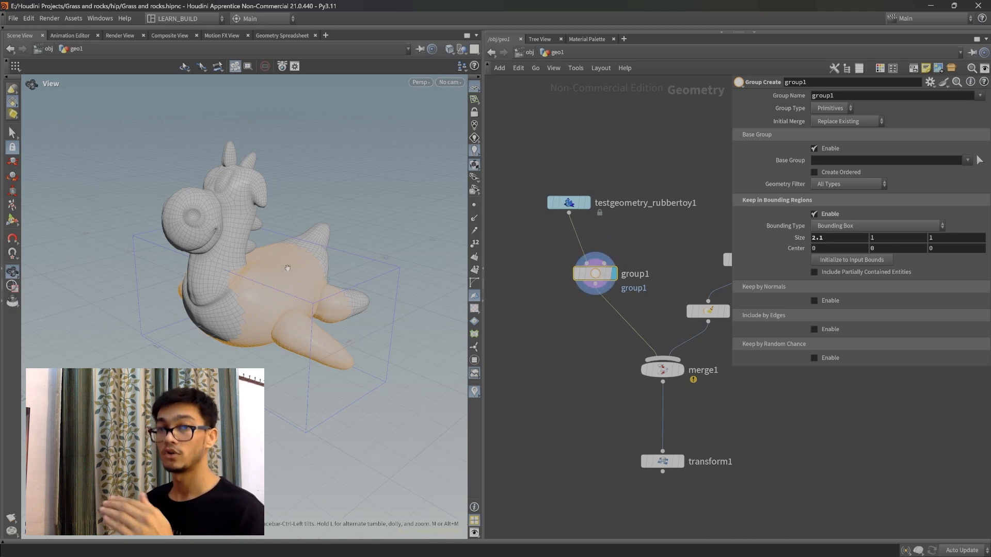
pyautogui.moveTo(310, 314); pyautogui.dragTo(298, 256)
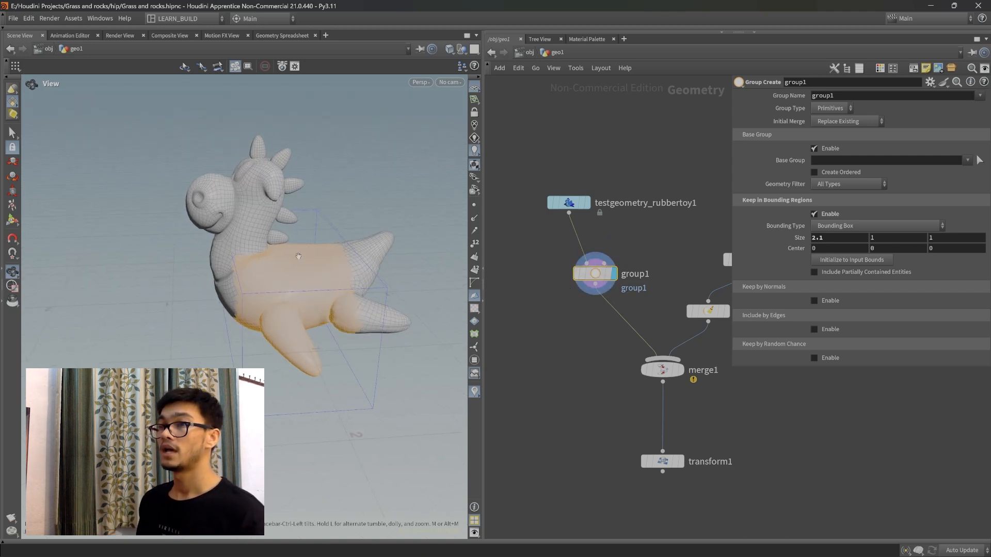
pyautogui.moveTo(284, 308); pyautogui.dragTo(242, 302)
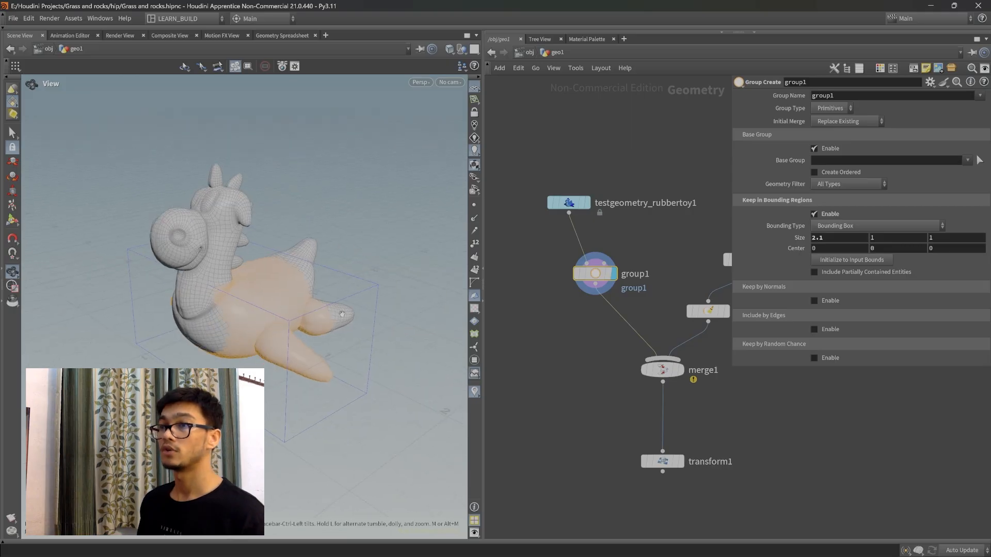
pyautogui.click(826, 238)
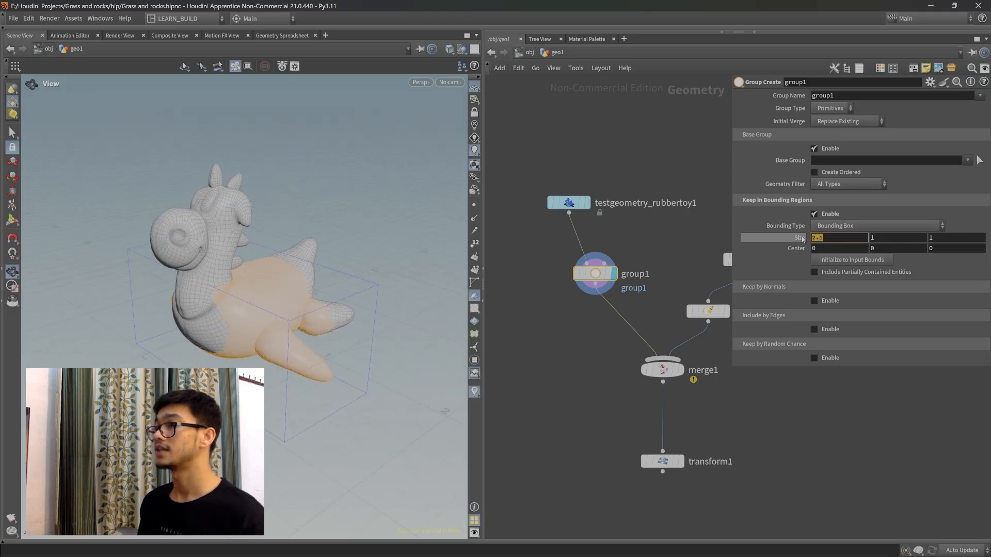
pyautogui.write('1')
pyautogui.press('Return')
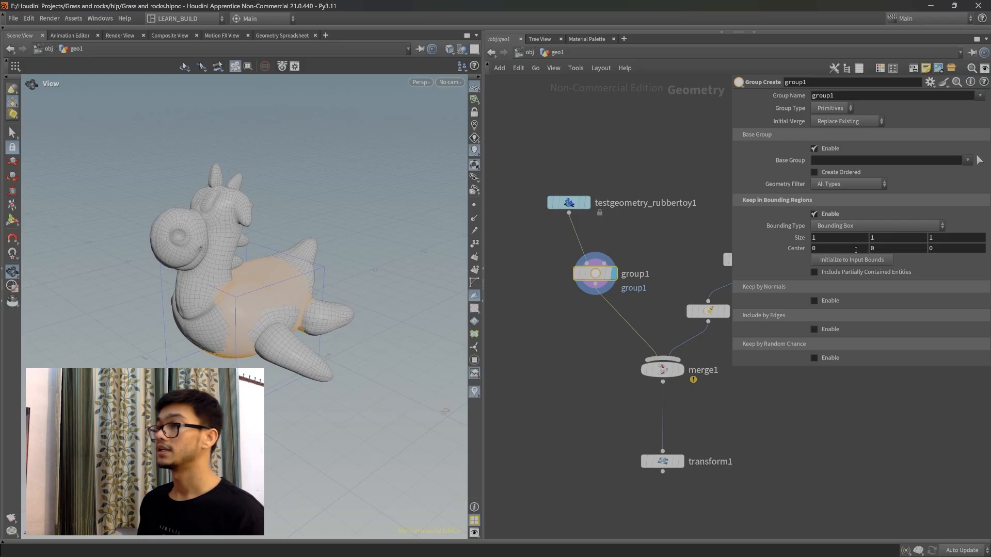
# Try a bounding box Y size of 1.6 on group1, and restore it to 1
pyautogui.moveTo(881, 238); pyautogui.dragTo(939, 243, button='middle')
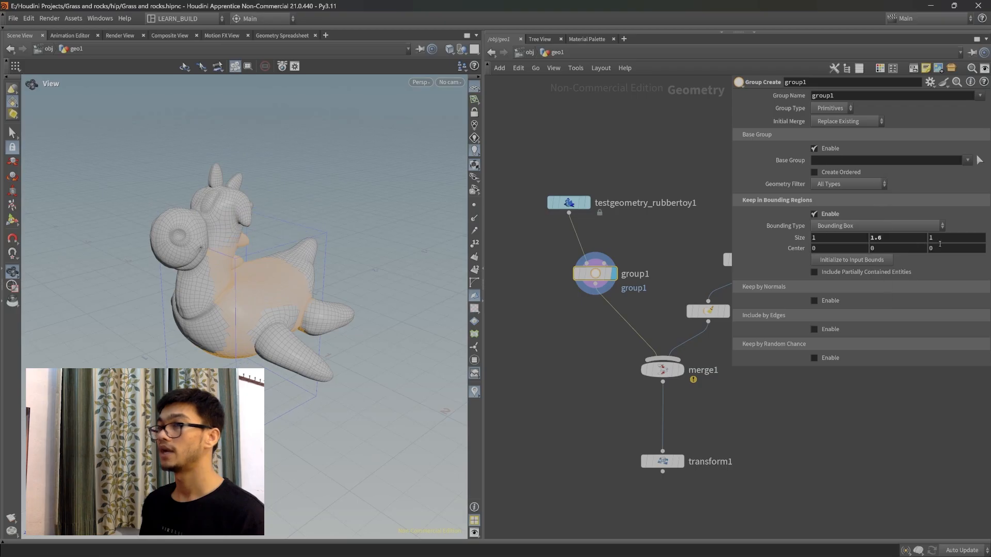
pyautogui.click(897, 240)
pyautogui.write('1')
pyautogui.press('Return')
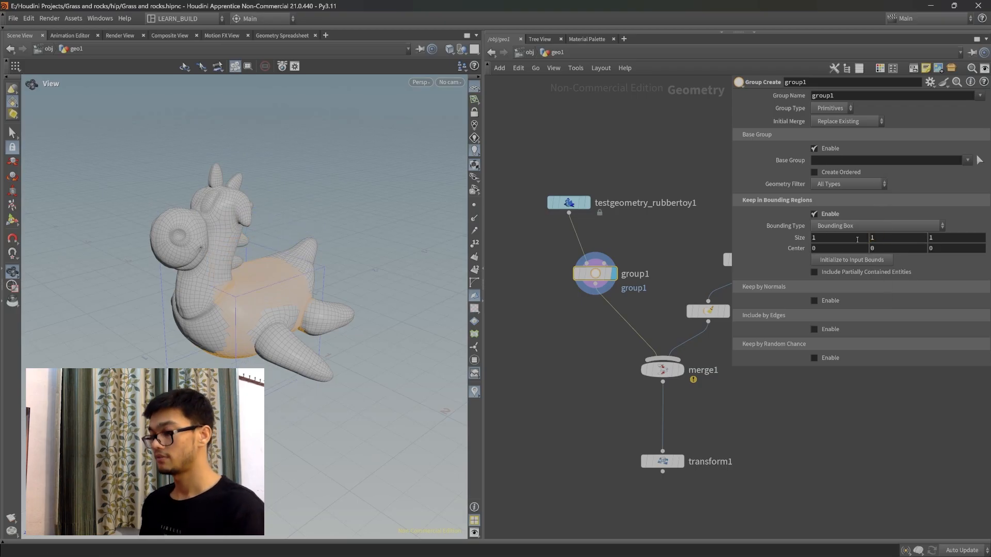
# Set group1's group name to rubbertoy_primitvies
pyautogui.moveTo(232, 278); pyautogui.dragTo(292, 293)
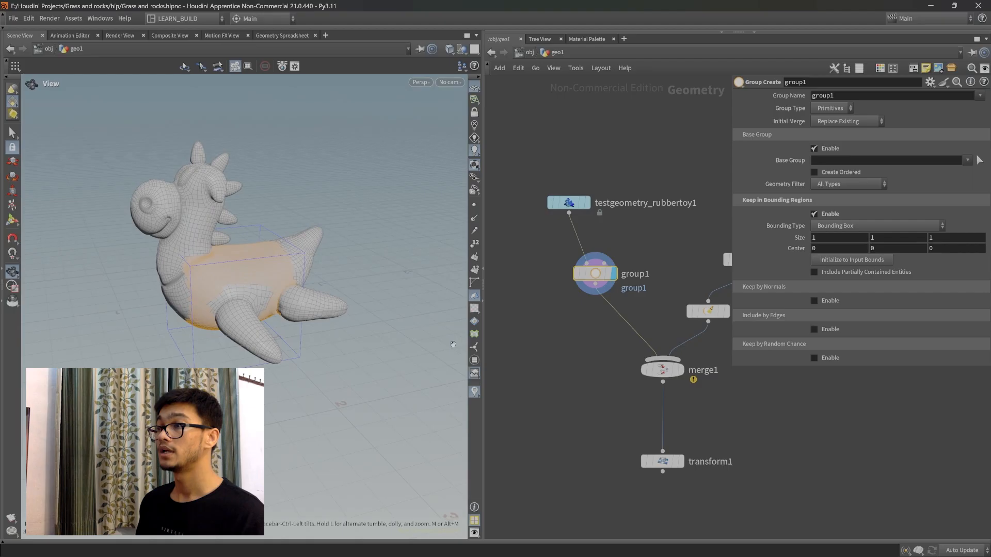
pyautogui.moveTo(685, 466)
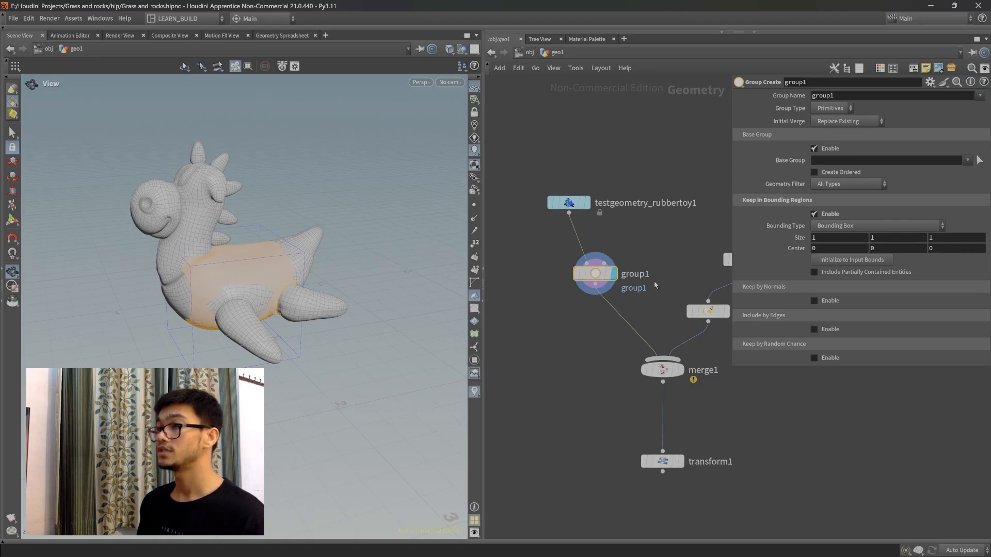
pyautogui.doubleClick(867, 97)
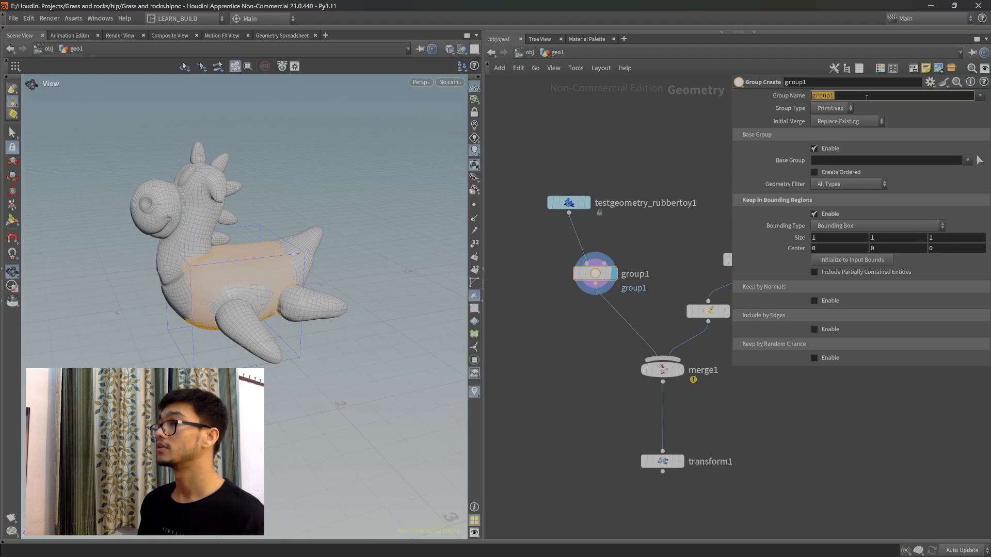
pyautogui.write('rubbertoy_primitvie')
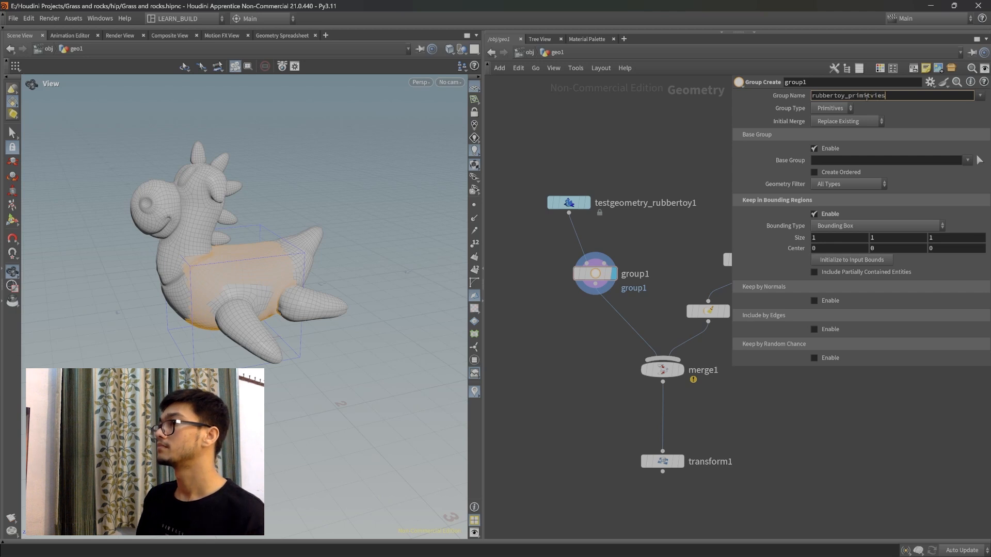
pyautogui.write('s')
pyautogui.press('Return')
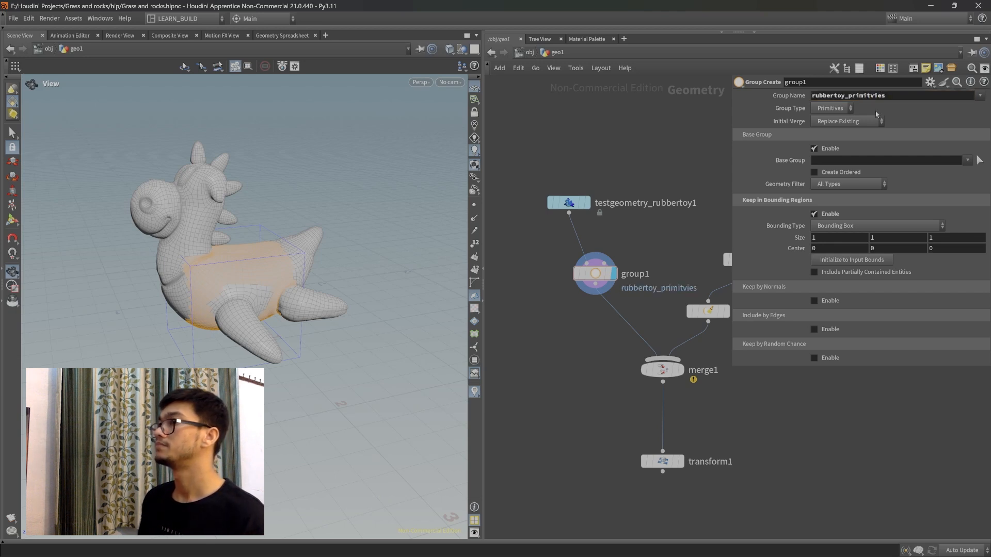
# Compare the displayed output of transform1, merge1 and group1
pyautogui.moveTo(769, 458); pyautogui.dragTo(739, 411, button='middle')
pyautogui.click(652, 414)
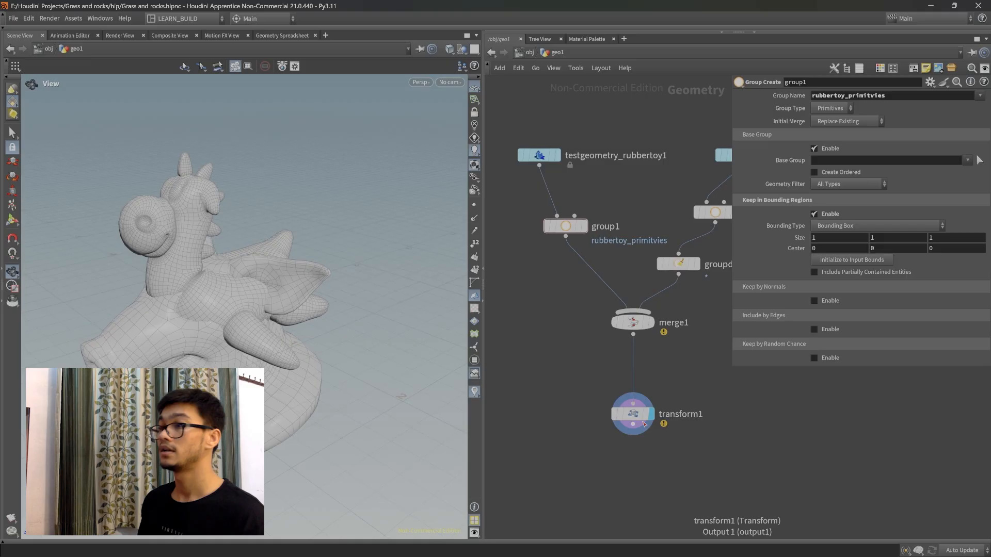
pyautogui.click(967, 160)
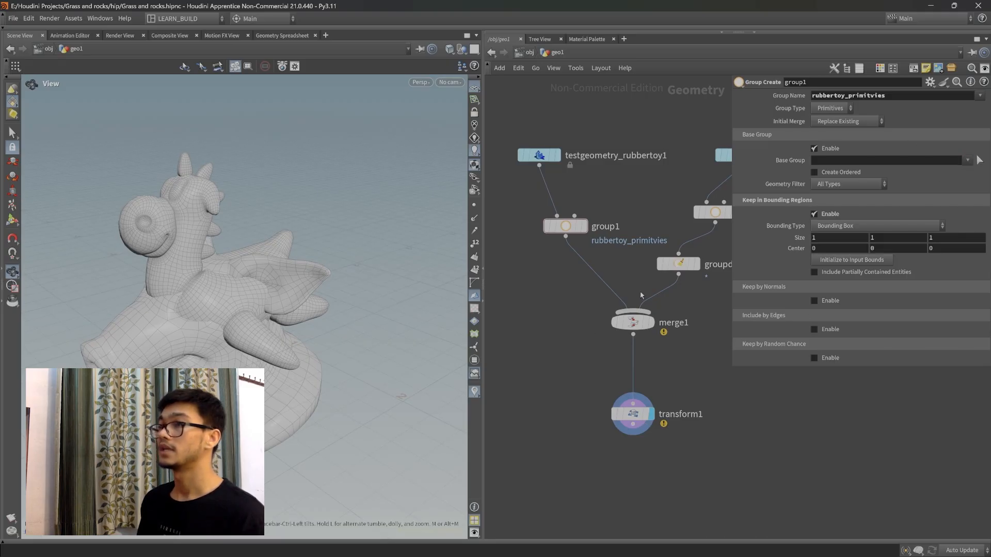
pyautogui.click(652, 322)
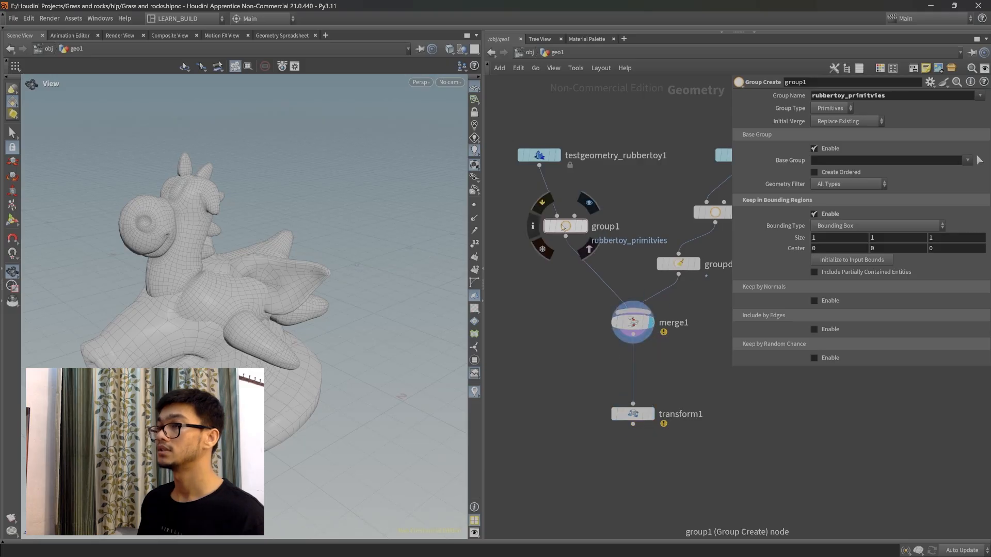
pyautogui.click(579, 226)
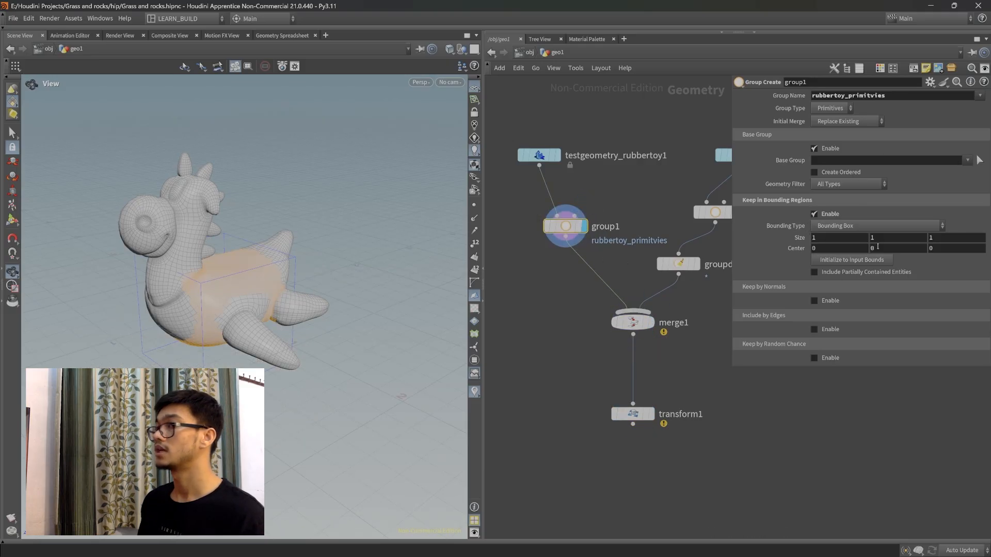
# Display transform1 and add the rubbertoy_primitvies group to its Group alongside pighead
pyautogui.click(645, 413)
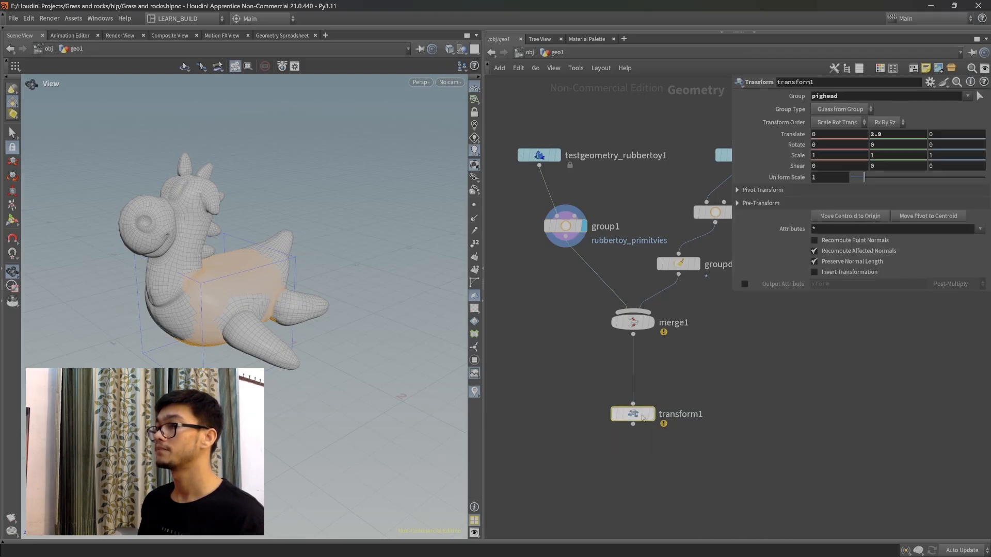
pyautogui.click(652, 414)
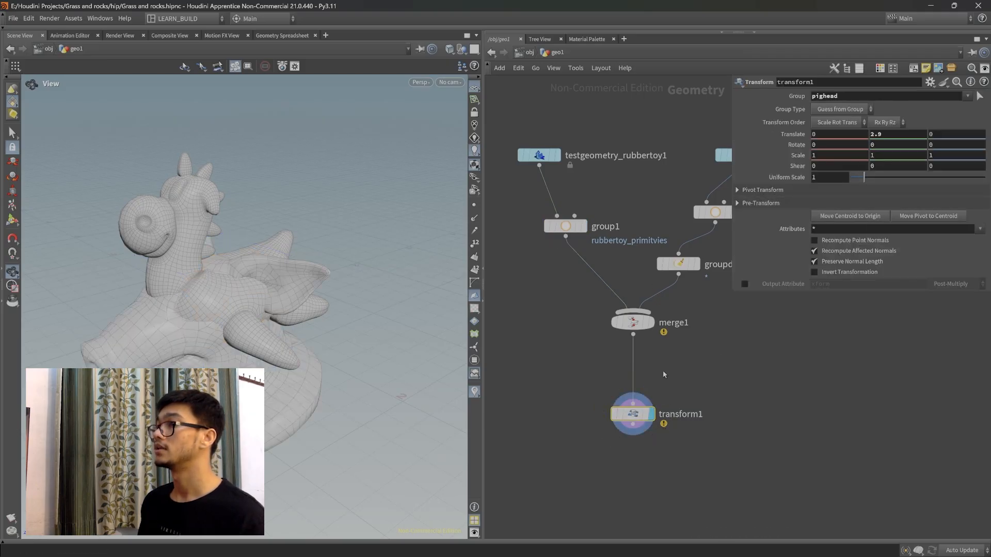
pyautogui.click(967, 96)
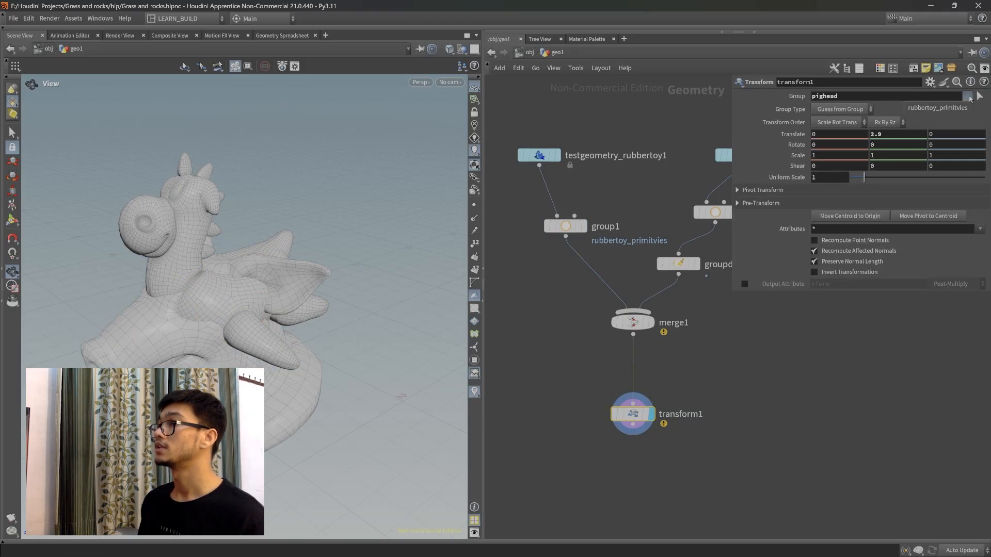
pyautogui.click(946, 111)
pyautogui.scroll(-4, 310, 305)
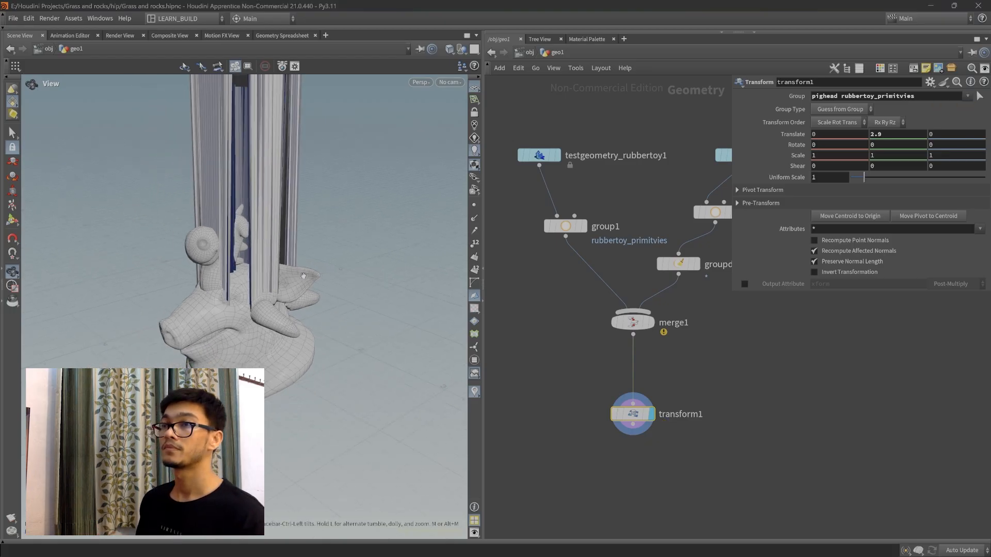
pyautogui.moveTo(309, 305); pyautogui.dragTo(301, 329, button='middle')
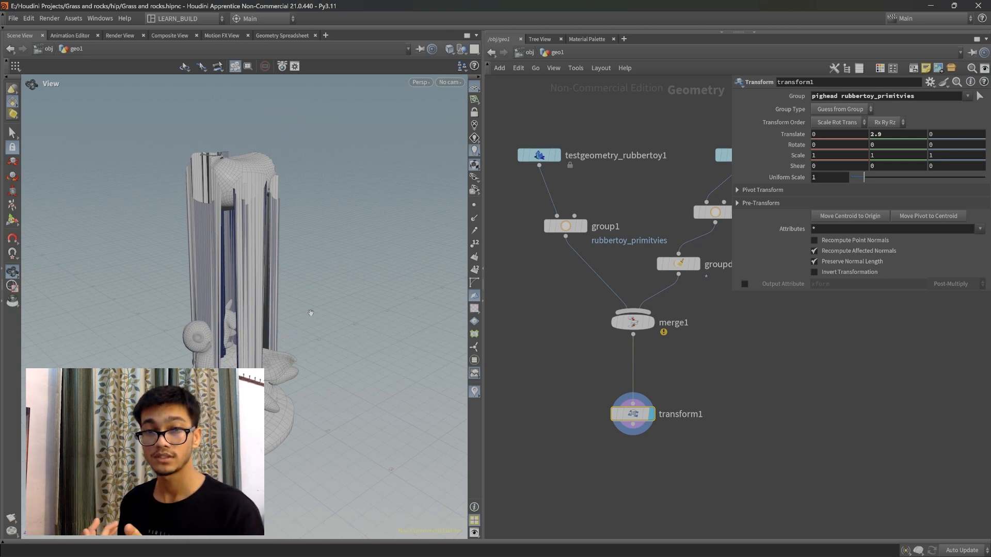
# Display group1 and examine which rubber toy primitives fall inside its bounding box
pyautogui.click(565, 226)
pyautogui.click(584, 226)
pyautogui.scroll(2, 331, 351)
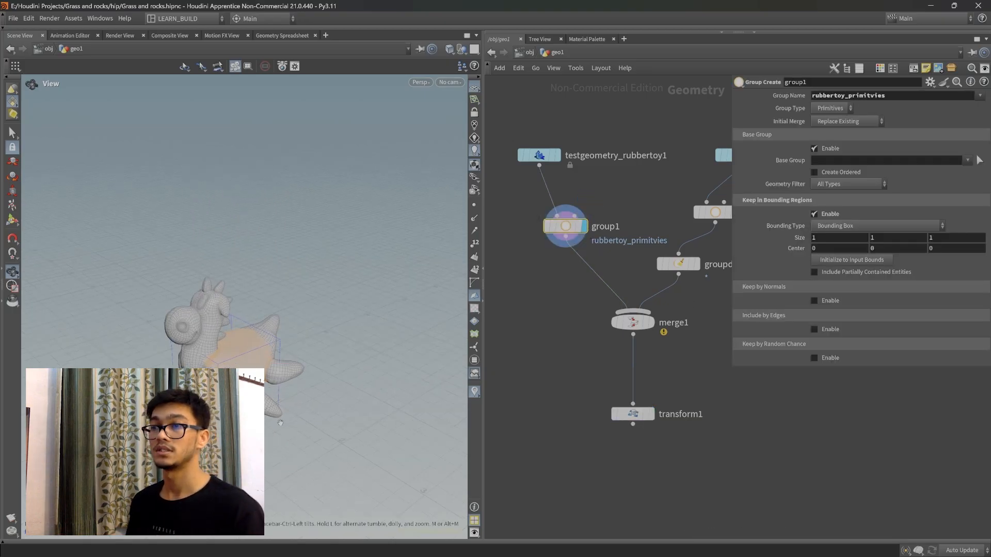
pyautogui.moveTo(305, 382); pyautogui.dragTo(294, 335, button='middle')
pyautogui.scroll(5, 294, 330)
pyautogui.moveTo(305, 330); pyautogui.dragTo(259, 274)
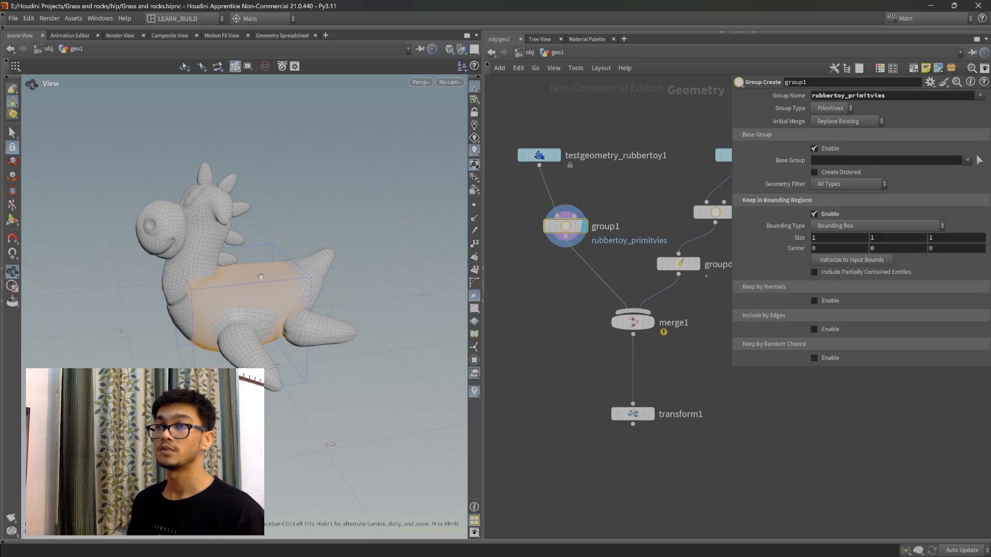
# Display transform1 again and examine how the grouped rubber toy primitives are moved
pyautogui.click(636, 414)
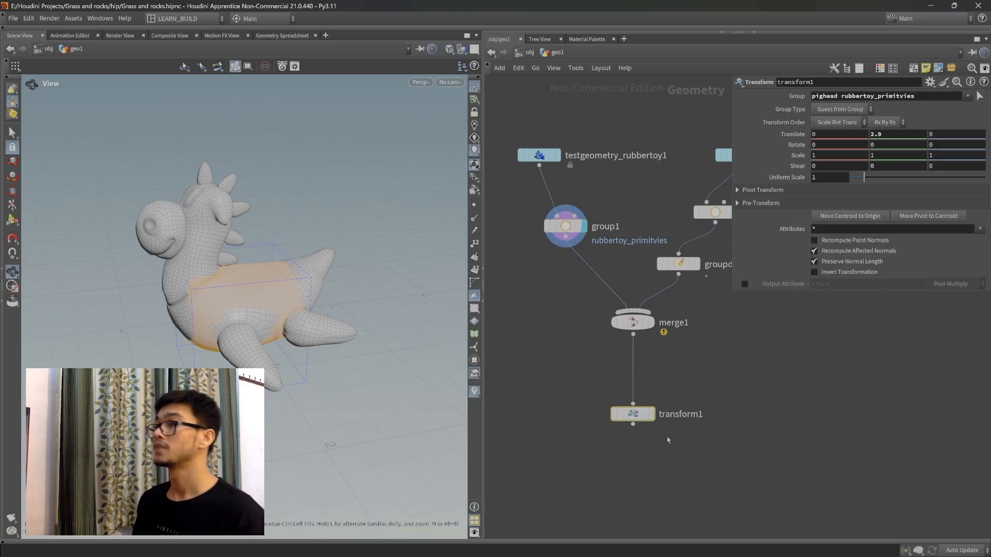
pyautogui.click(652, 414)
pyautogui.scroll(-3, 351, 230)
pyautogui.moveTo(285, 170); pyautogui.dragTo(289, 238, button='middle')
pyautogui.moveTo(289, 238); pyautogui.dragTo(316, 247)
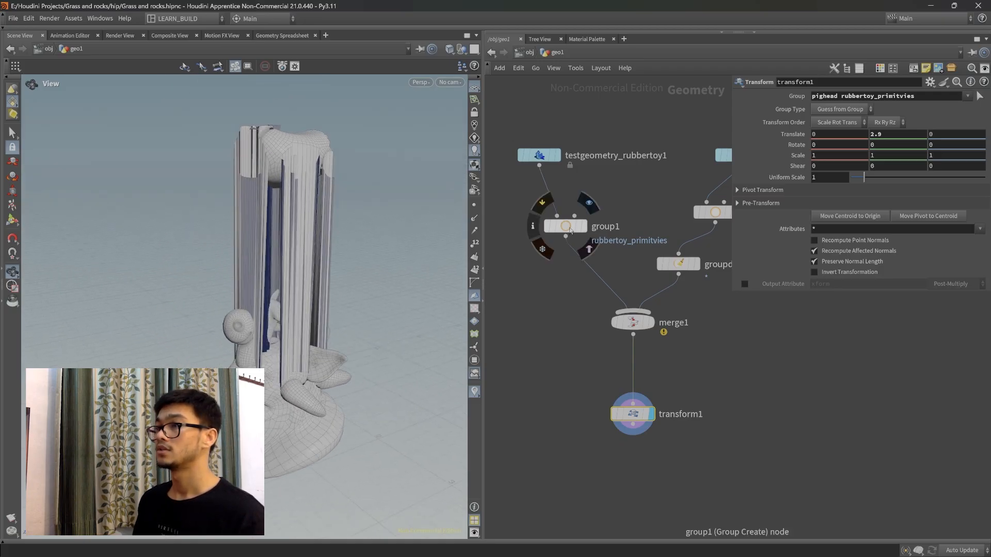
# Delete the group1 node between the rubber toy test geometry and merge1
pyautogui.click(566, 226)
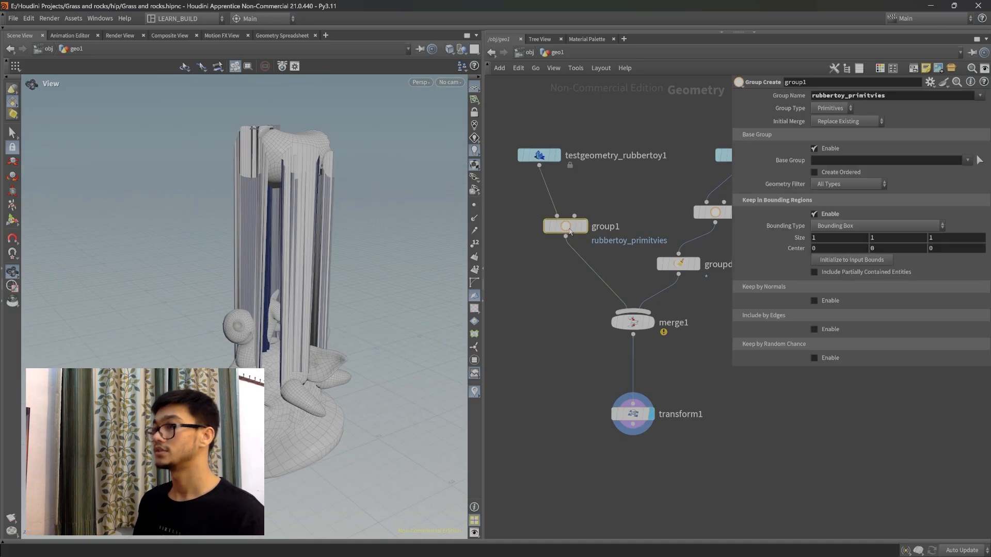
pyautogui.press('Delete')
pyautogui.scroll(-5, 663, 343)
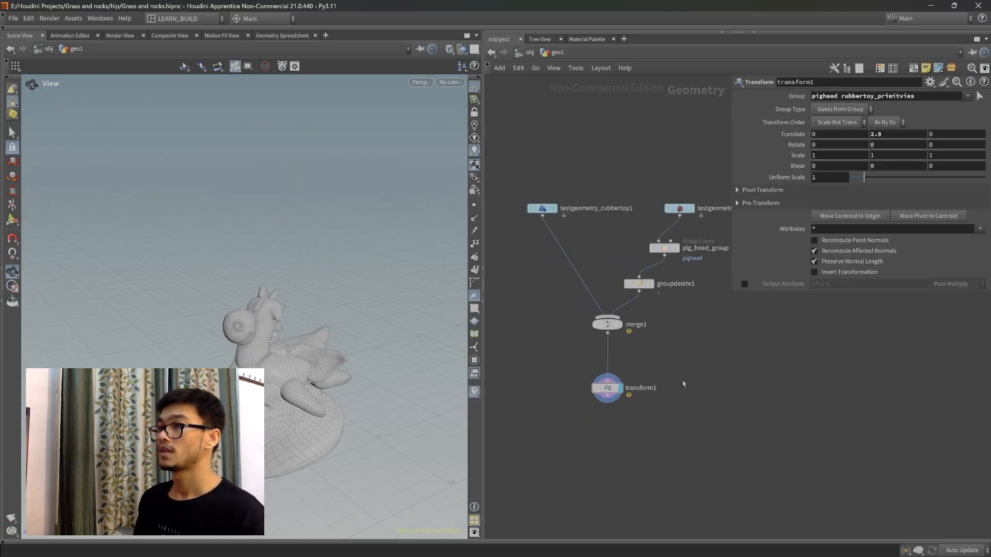
# Add a Group by Range node in the empty space beside pig_head_group
pyautogui.scroll(5, 663, 342)
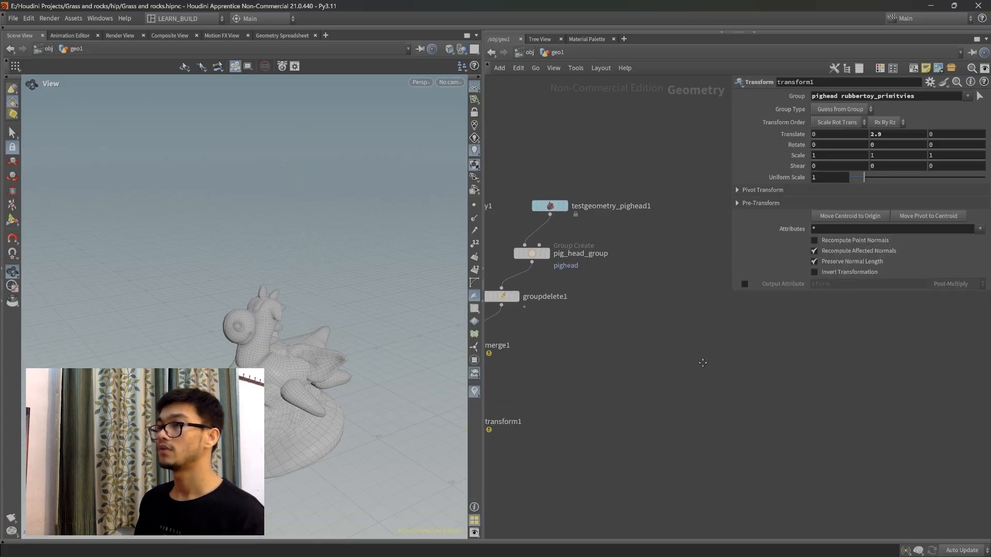
pyautogui.press('Tab')
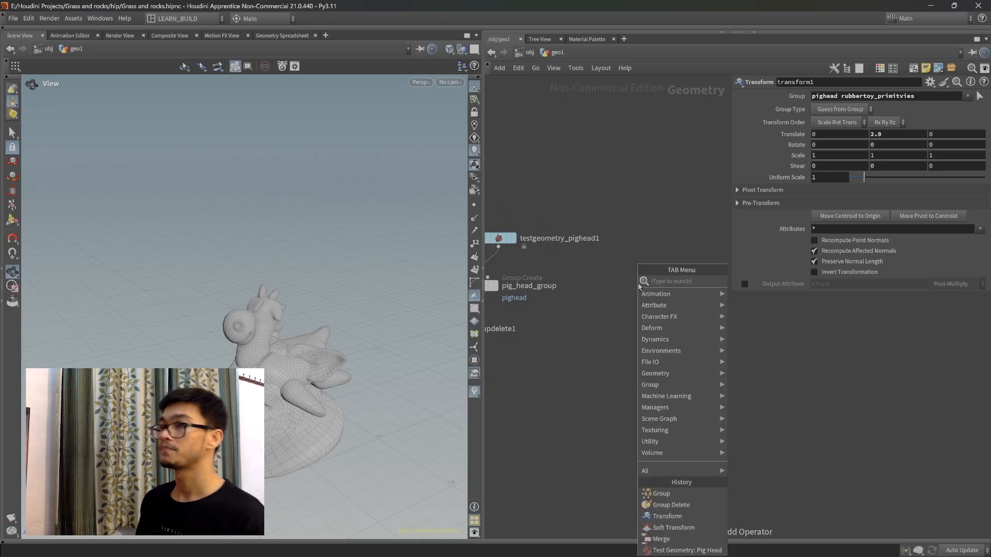
pyautogui.write('group')
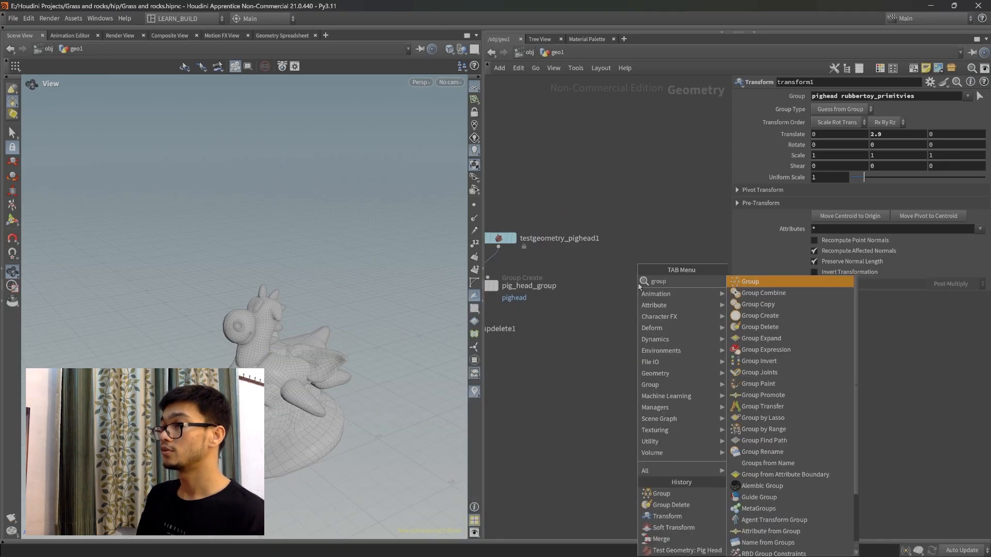
pyautogui.press('Down')
pyautogui.press('Down')
pyautogui.press('Down')
pyautogui.press('Down')
pyautogui.press('Down')
pyautogui.press('Down')
pyautogui.press('Down')
pyautogui.press('Down')
pyautogui.press('Down')
pyautogui.press('Down')
pyautogui.press('Down')
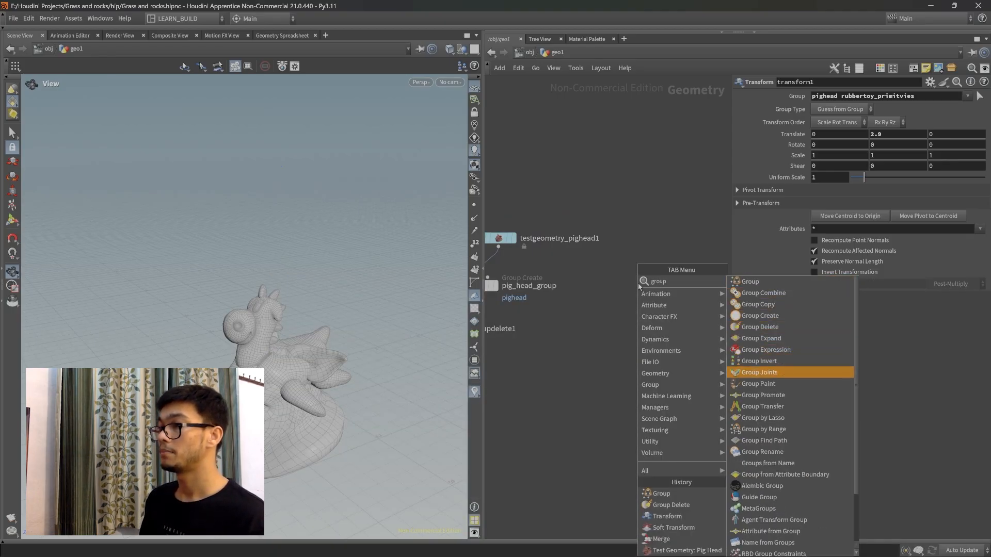
pyautogui.press('Down')
pyautogui.press('Down')
pyautogui.press('Return')
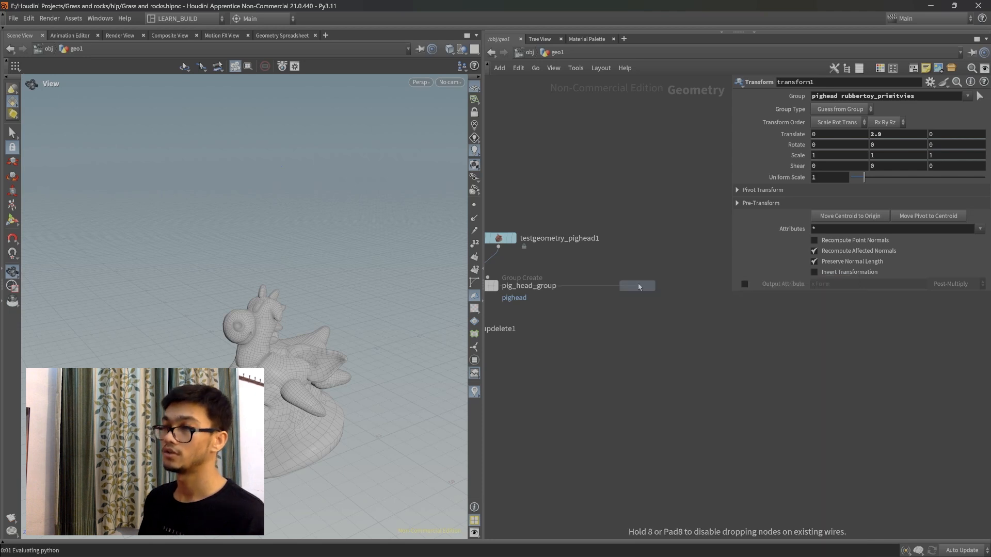
pyautogui.click(638, 286)
# Insert a new Group node on the wire between the rubber toy test geometry and merge1
pyautogui.scroll(2, 657, 343)
pyautogui.moveTo(631, 364); pyautogui.dragTo(759, 432, button='middle')
pyautogui.scroll(-2, 730, 434)
pyautogui.scroll(-1, 672, 410)
pyautogui.scroll(1, 672, 410)
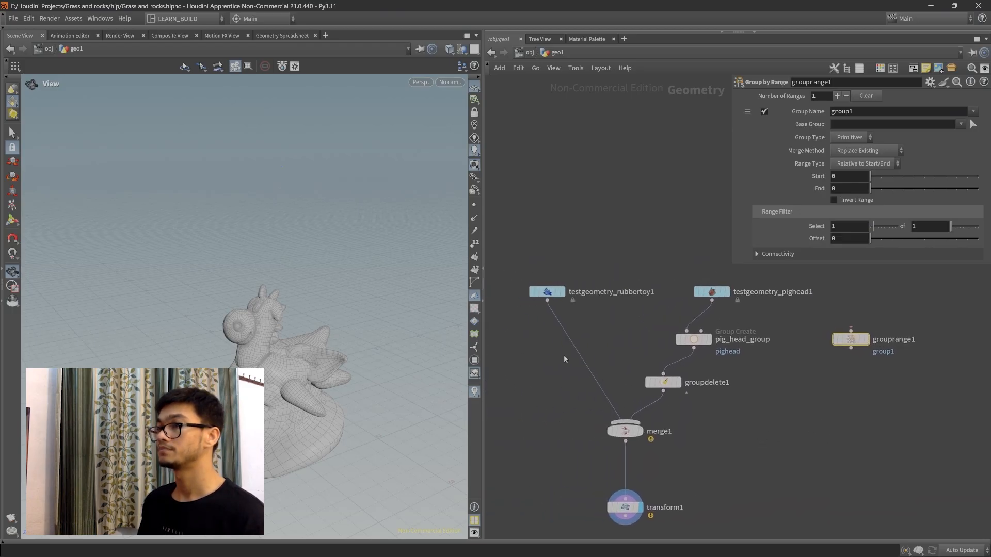
pyautogui.press('Tab')
pyautogui.write('group')
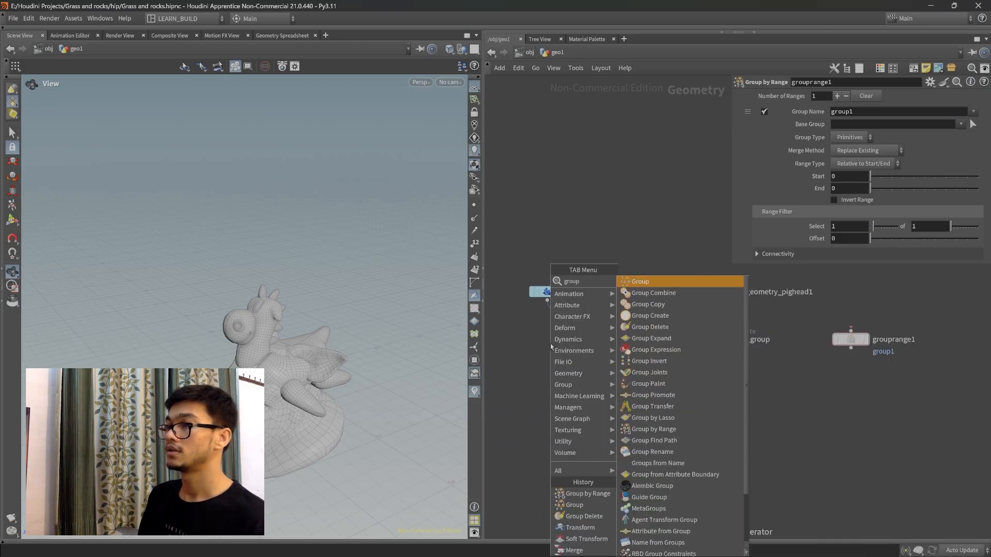
pyautogui.press('Return')
pyautogui.click(576, 350)
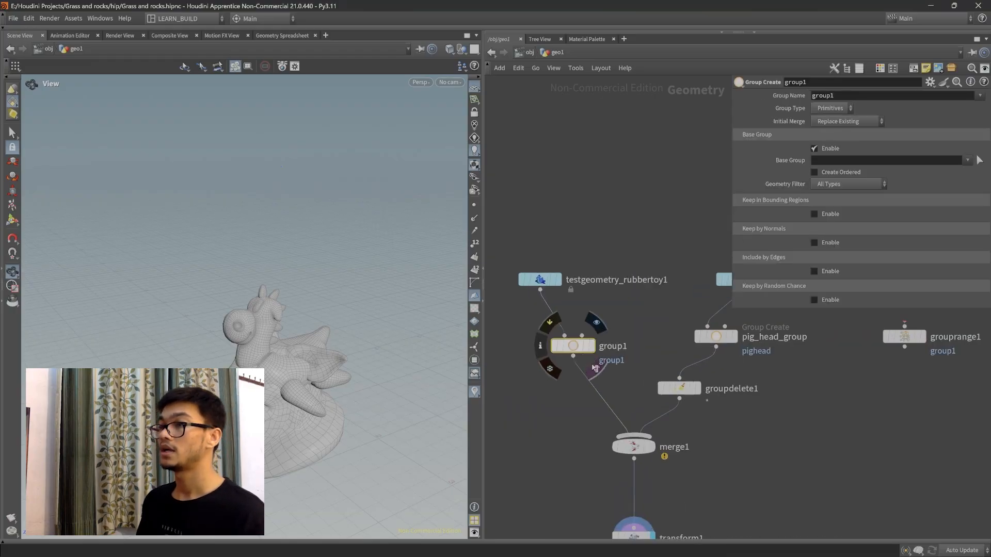
# Display the new group1 node so its grouped rubber toy primitives are highlighted in the viewport
pyautogui.scroll(2, 596, 371)
pyautogui.click(587, 336)
pyautogui.scroll(3, 337, 398)
pyautogui.moveTo(336, 397); pyautogui.dragTo(319, 368)
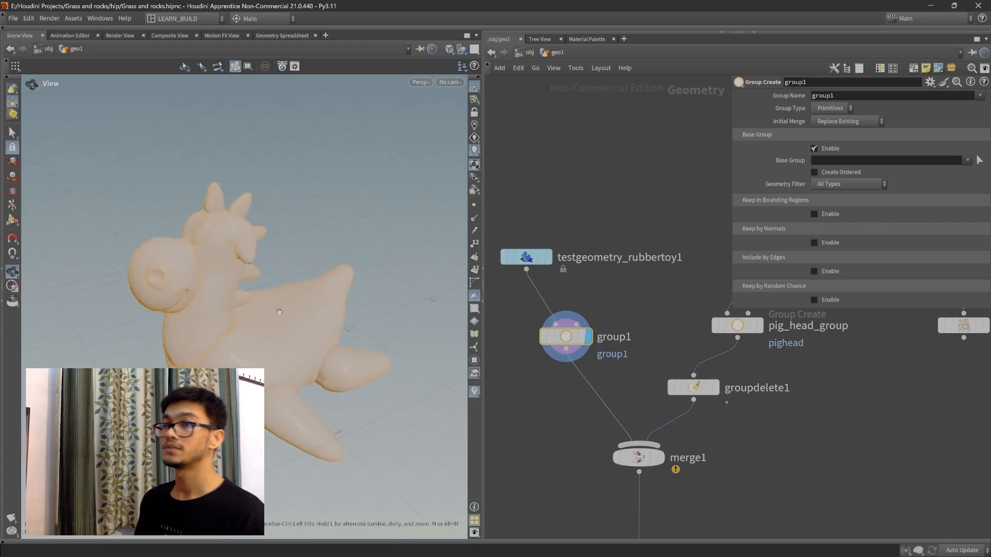
# Set the group type of group1 to Points
pyautogui.click(847, 109)
pyautogui.click(831, 131)
pyautogui.click(841, 111)
pyautogui.click(832, 131)
pyautogui.scroll(3, 283, 331)
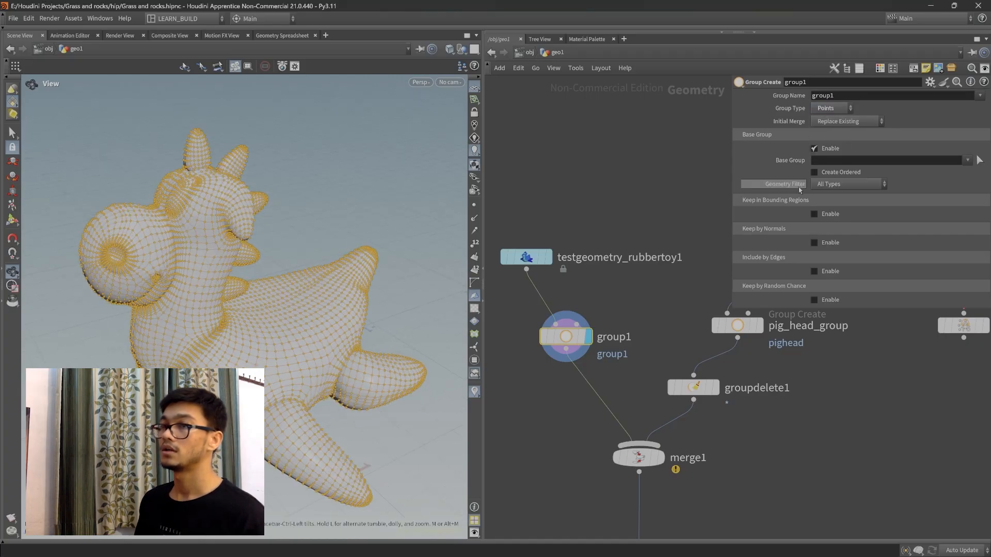
# Return the group type of group1 to Primitives and inspect the grouped faces on the rubber toy
pyautogui.click(847, 108)
pyautogui.click(830, 120)
pyautogui.scroll(-2, 336, 329)
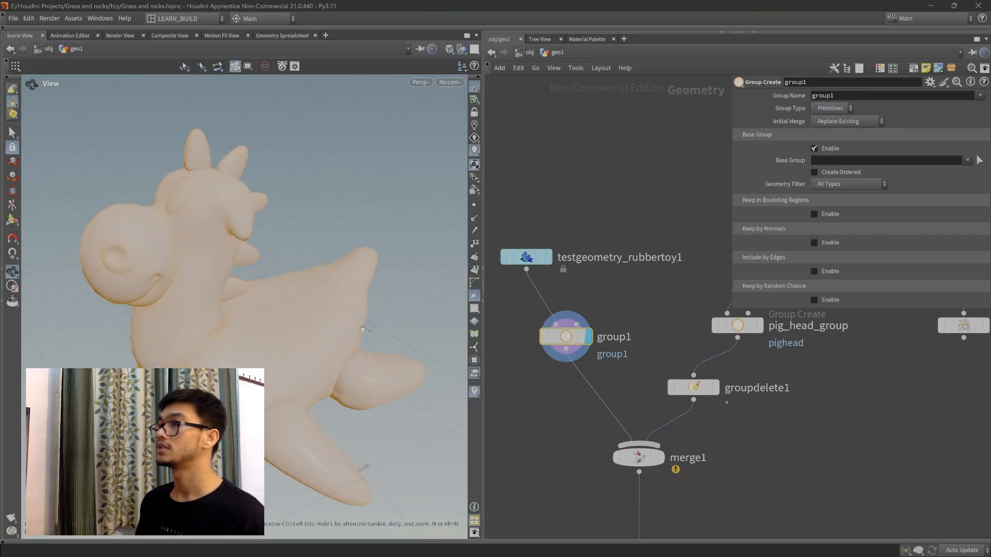
pyautogui.moveTo(336, 328); pyautogui.dragTo(231, 275)
pyautogui.moveTo(292, 315); pyautogui.dragTo(315, 292)
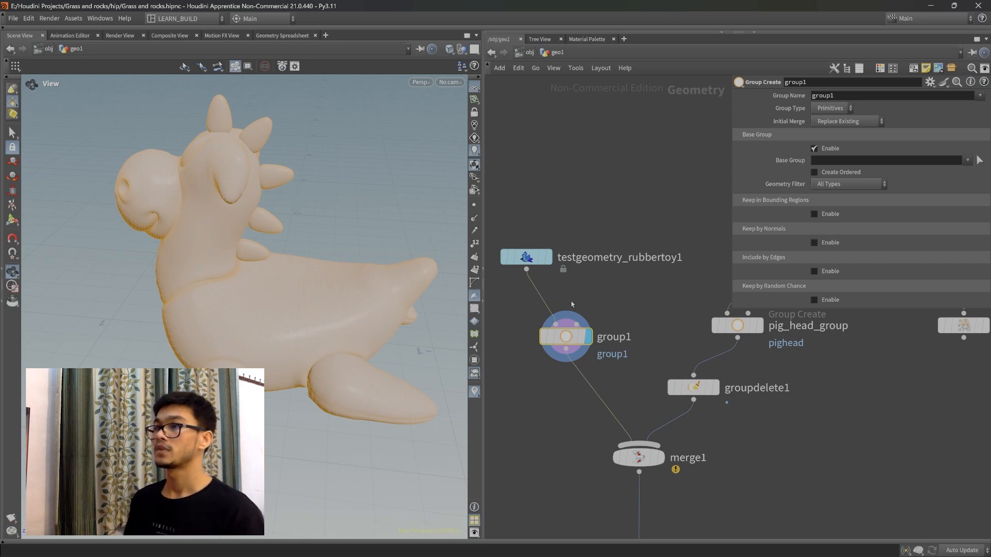
# Name the rubber toy's primitive group top_faces and enable Keep by Normals on it
pyautogui.moveTo(628, 303); pyautogui.dragTo(639, 251, button='middle')
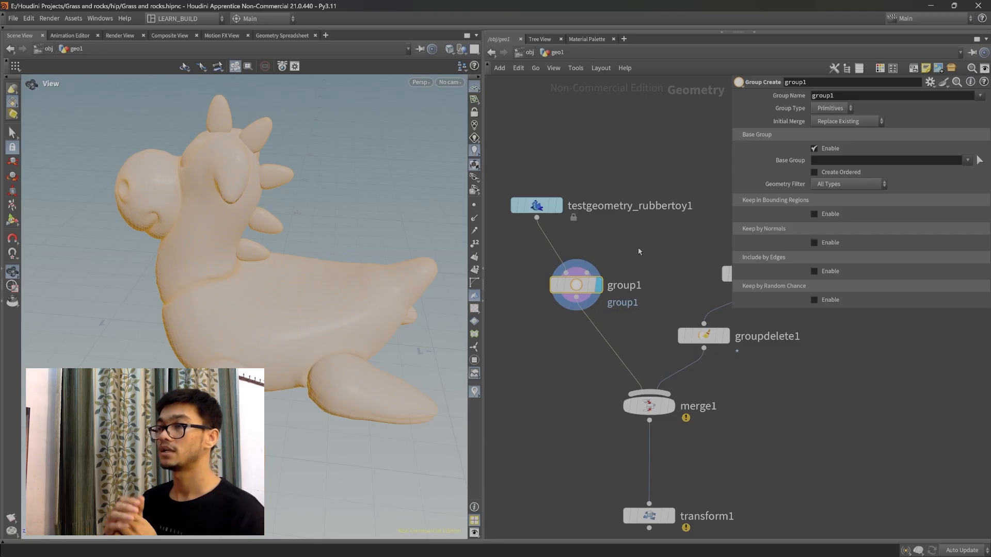
pyautogui.doubleClick(866, 95)
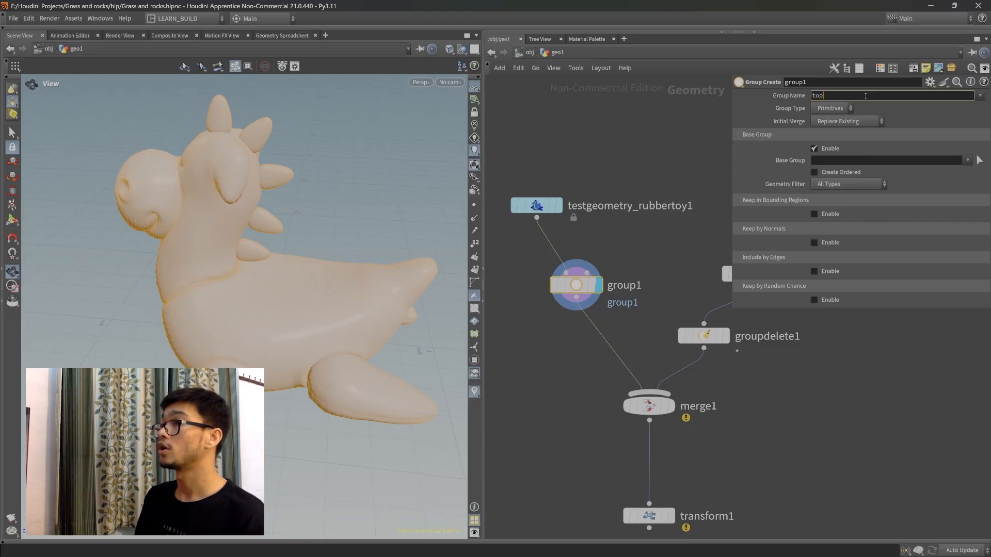
pyautogui.write('_faces')
pyautogui.press('Return')
pyautogui.moveTo(227, 310); pyautogui.dragTo(316, 328)
pyautogui.moveTo(232, 252); pyautogui.dragTo(250, 236)
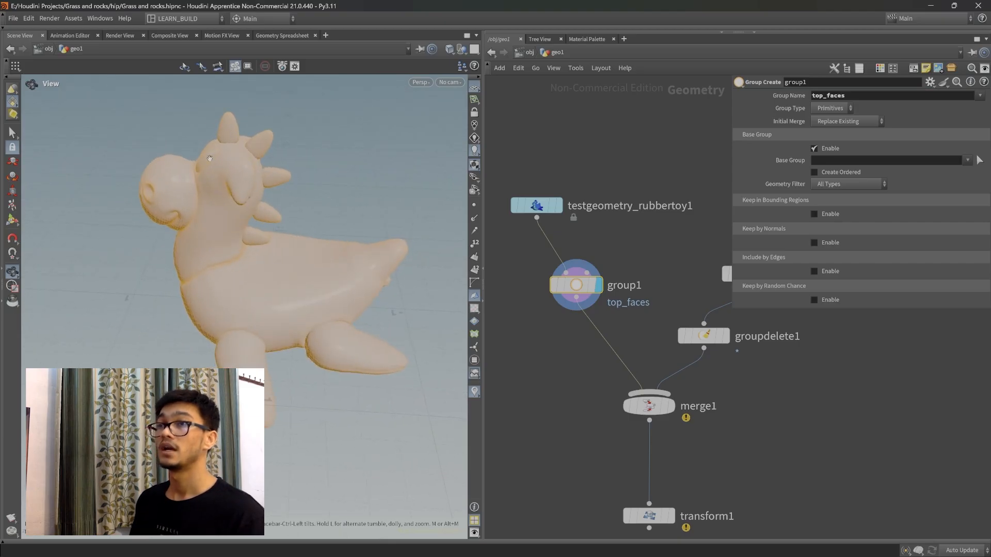
pyautogui.moveTo(257, 367); pyautogui.dragTo(276, 359)
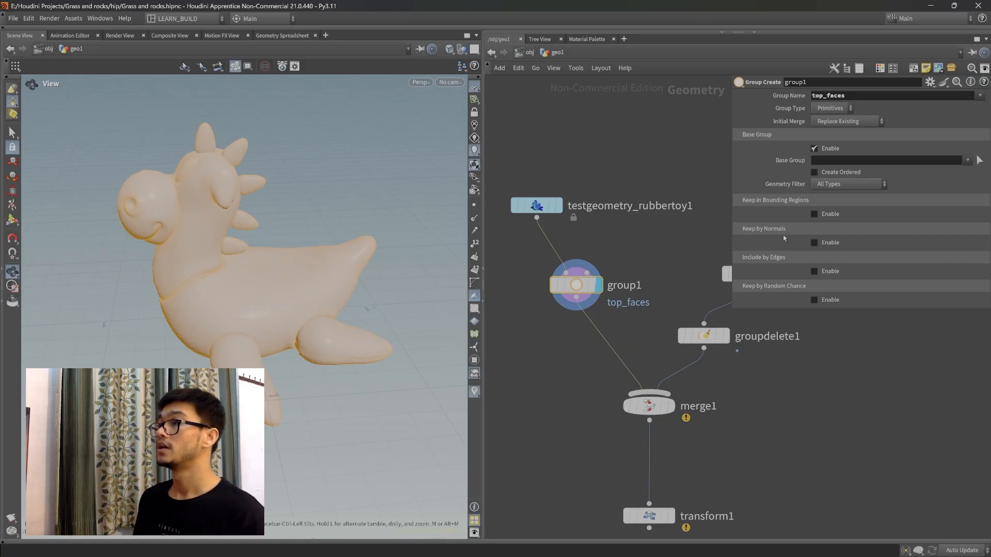
pyautogui.click(815, 243)
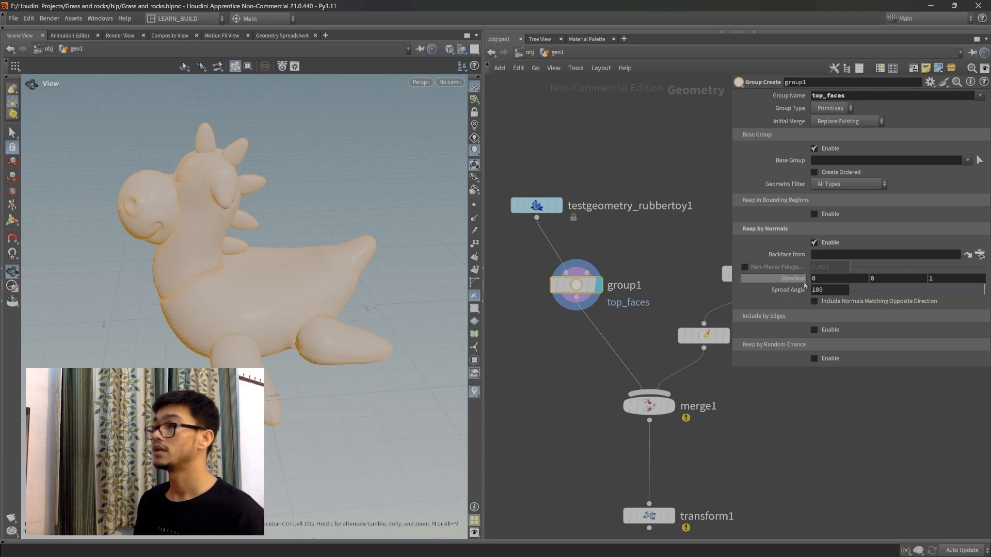
pyautogui.click(880, 278)
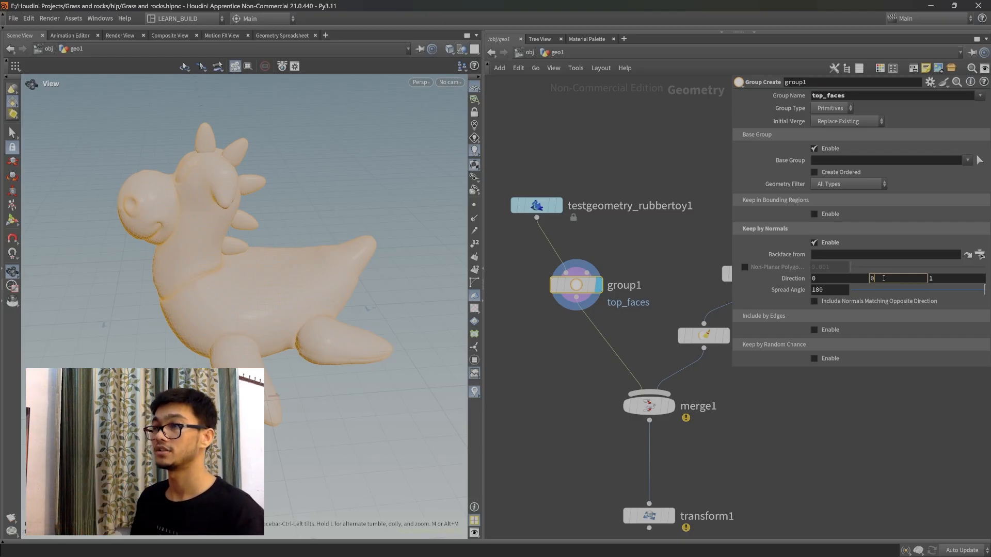
# Show the primitive normals and examine which way they point across the rubber toy's surface
pyautogui.click(475, 257)
pyautogui.scroll(8, 433, 272)
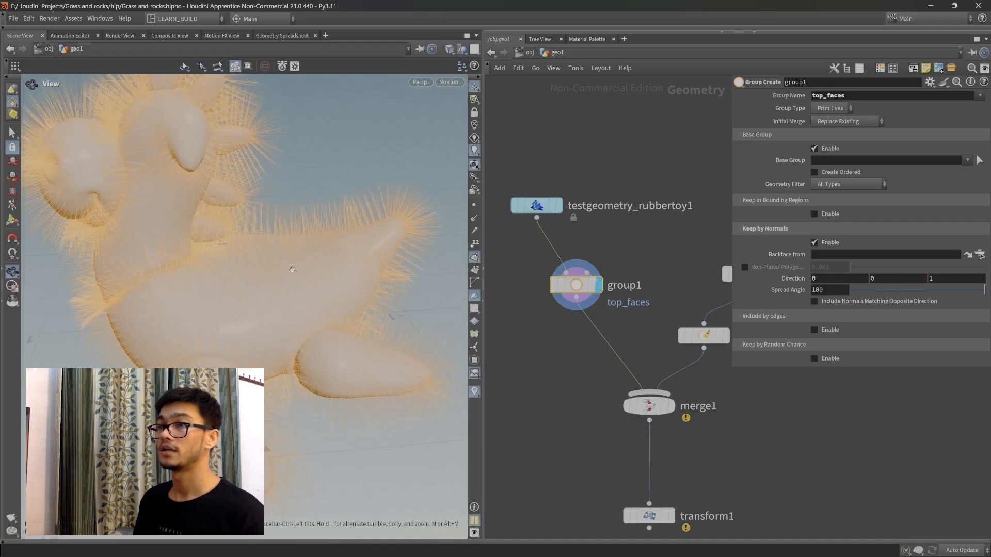
pyautogui.scroll(8, 257, 268)
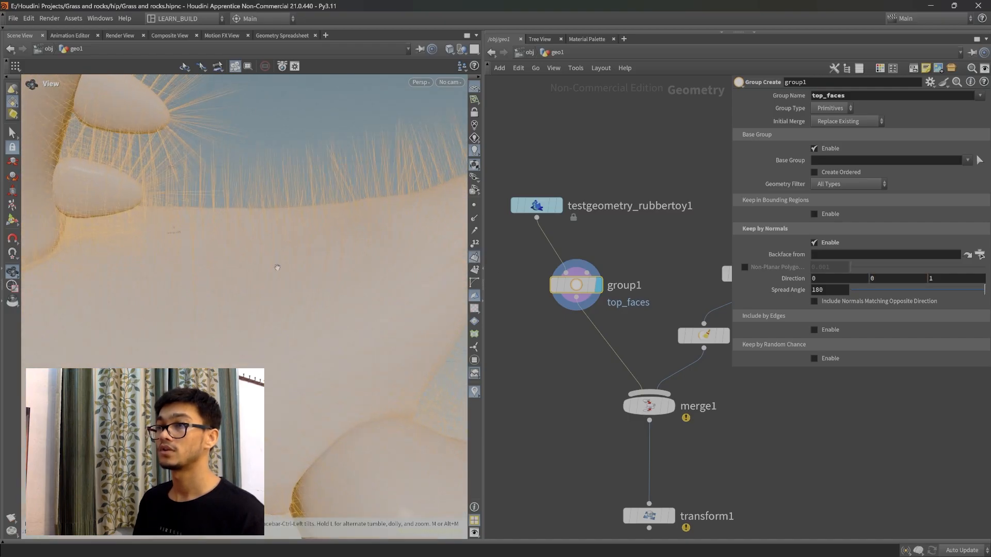
pyautogui.moveTo(258, 269); pyautogui.dragTo(224, 310)
pyautogui.moveTo(251, 265); pyautogui.dragTo(213, 313)
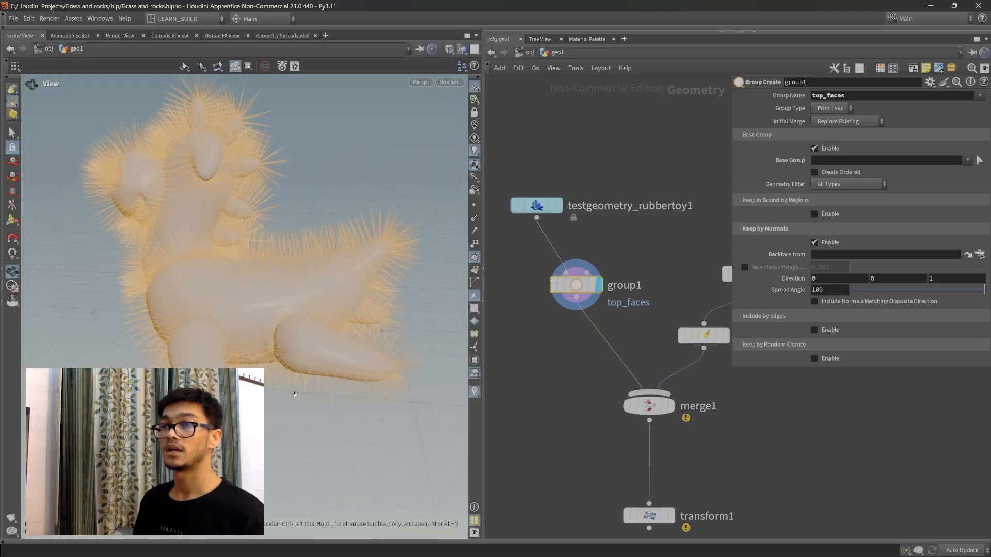
pyautogui.moveTo(295, 305); pyautogui.dragTo(296, 315, button='middle')
pyautogui.moveTo(296, 315); pyautogui.dragTo(336, 435, button='right')
pyautogui.moveTo(336, 434); pyautogui.dragTo(260, 292, button='middle')
pyautogui.scroll(-3, 274, 261)
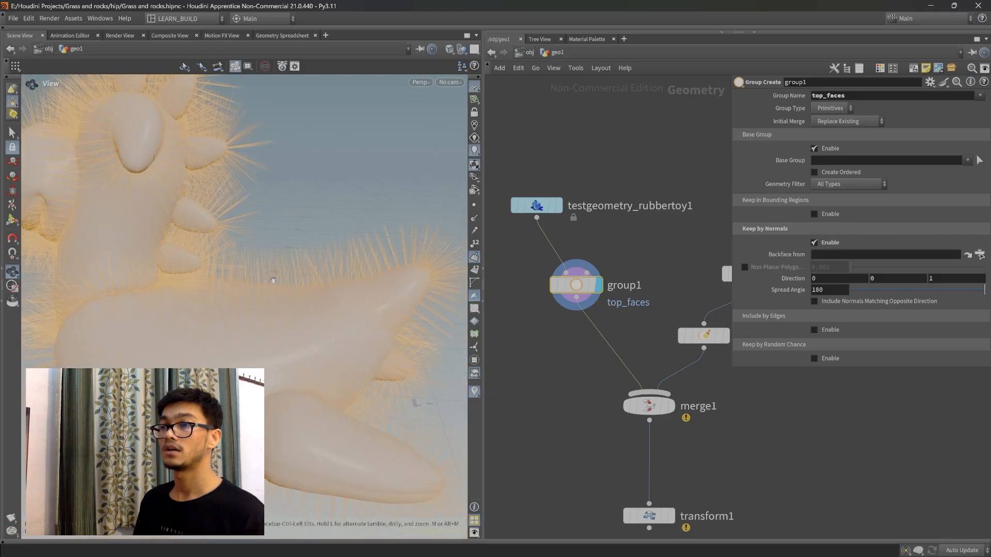
pyautogui.scroll(-2, 308, 338)
pyautogui.moveTo(308, 337); pyautogui.dragTo(305, 321, button='middle')
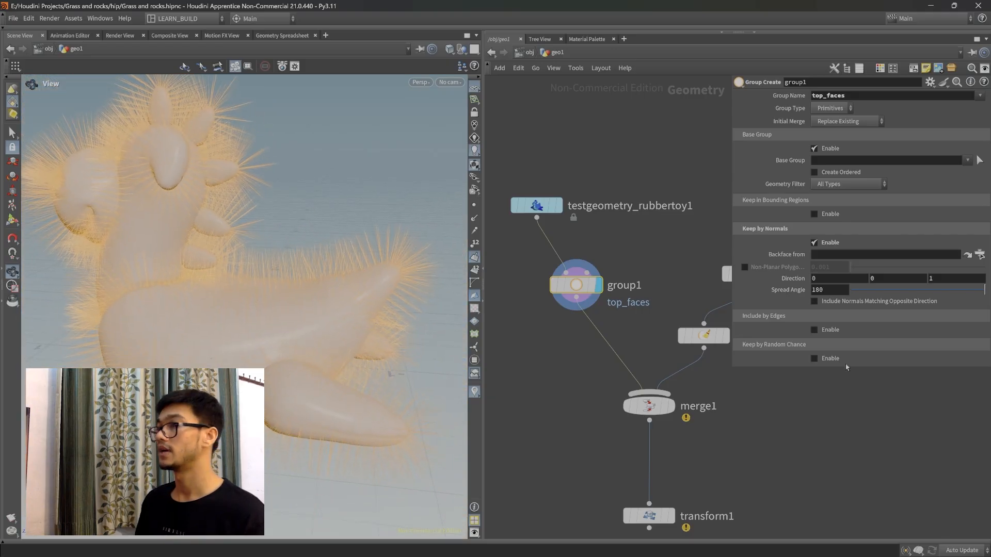
# Set the Keep by Normals direction to 0, 1, 0 and hide the primitive normals
pyautogui.doubleClick(945, 279)
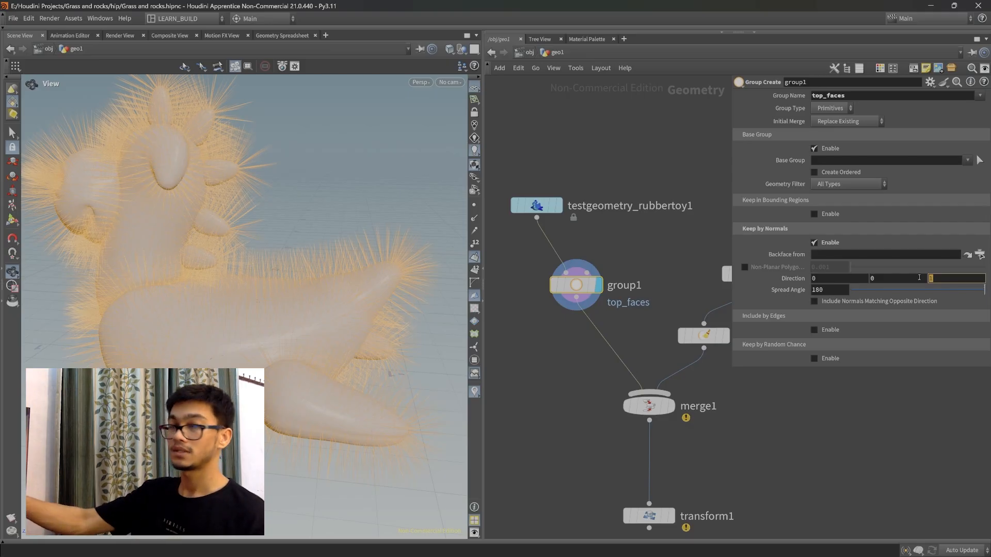
pyautogui.write('0')
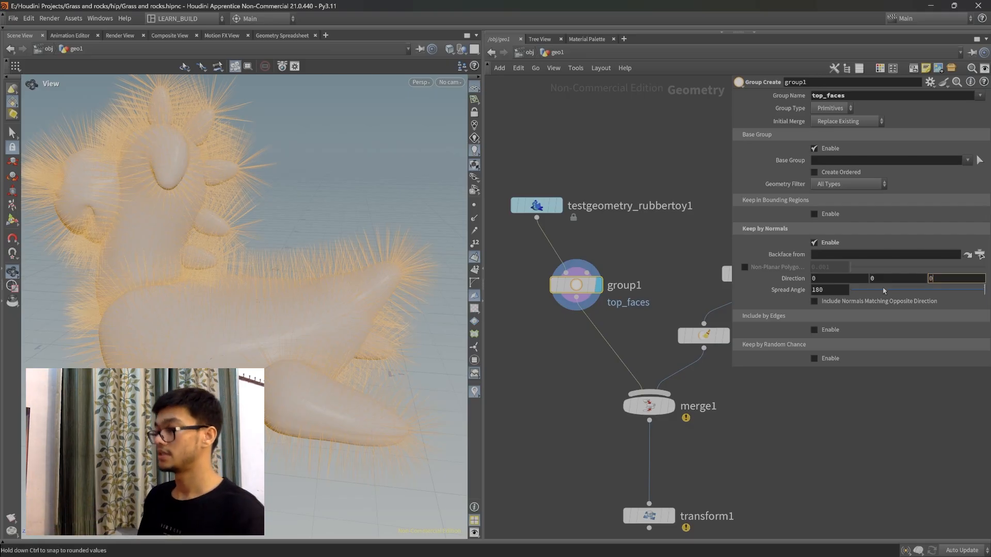
pyautogui.doubleClick(883, 279)
pyautogui.write('1')
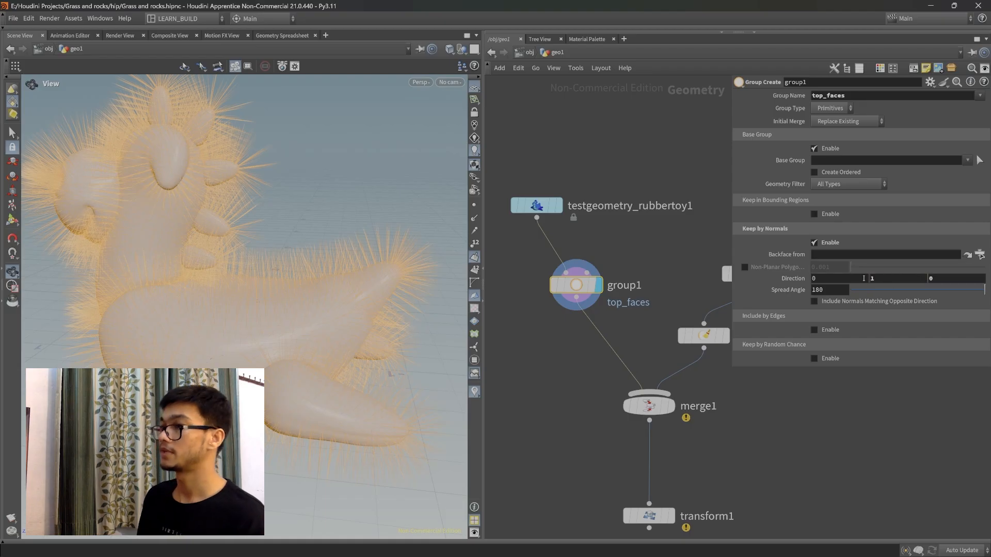
pyautogui.scroll(-3, 255, 319)
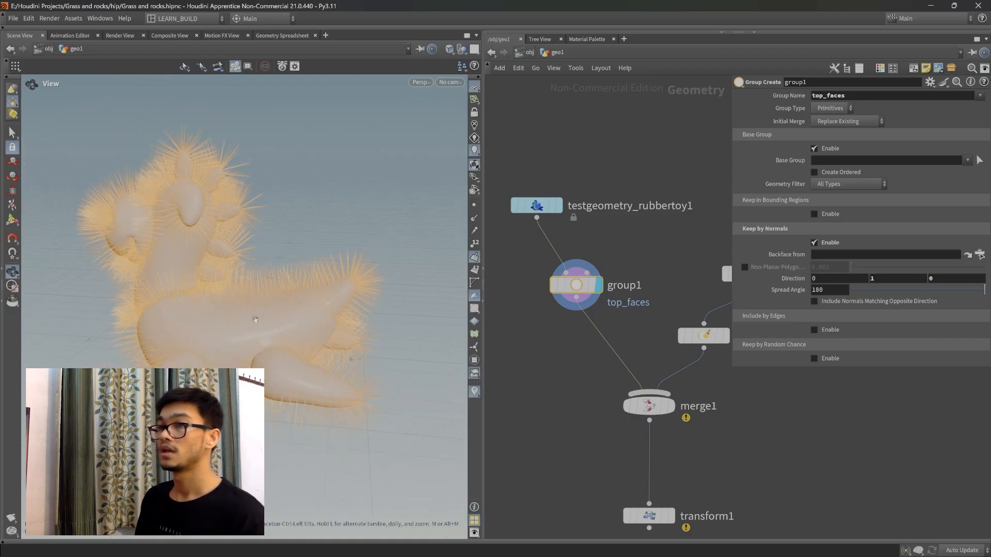
pyautogui.click(474, 257)
pyautogui.moveTo(362, 309); pyautogui.dragTo(217, 250)
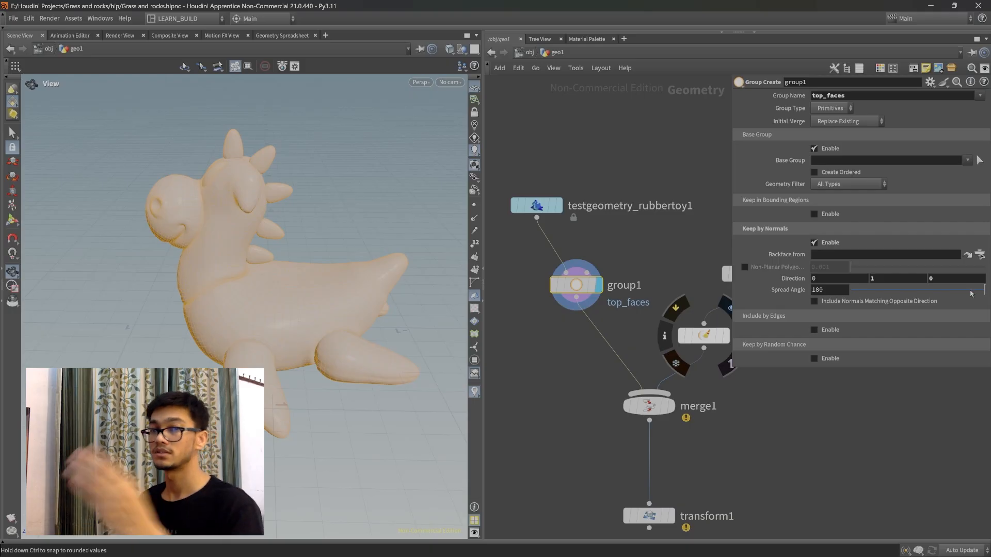
# Narrow the Keep by Normals spread angle in stages down to 10.1 and check the grouped faces on the toy's back
pyautogui.moveTo(968, 295); pyautogui.dragTo(892, 294)
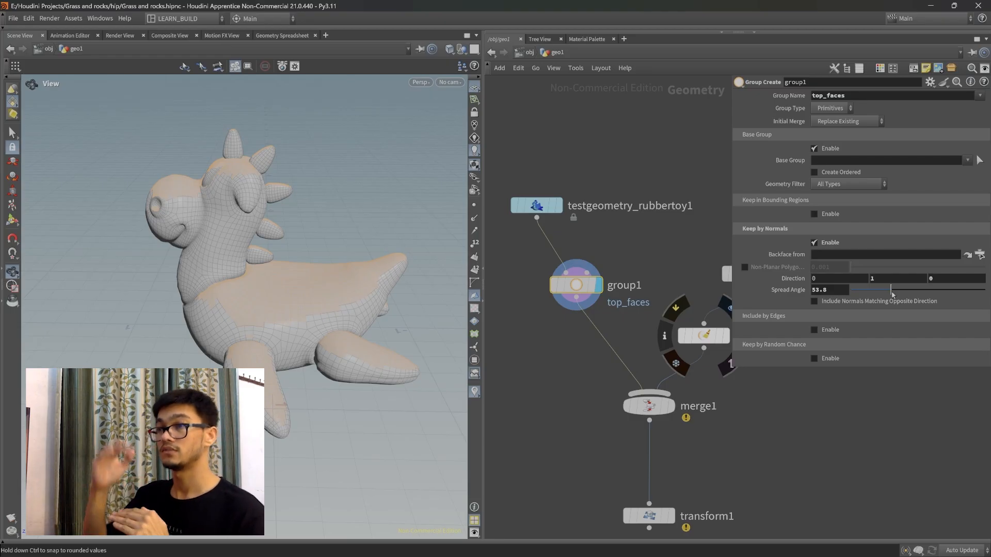
pyautogui.moveTo(893, 295); pyautogui.dragTo(879, 291)
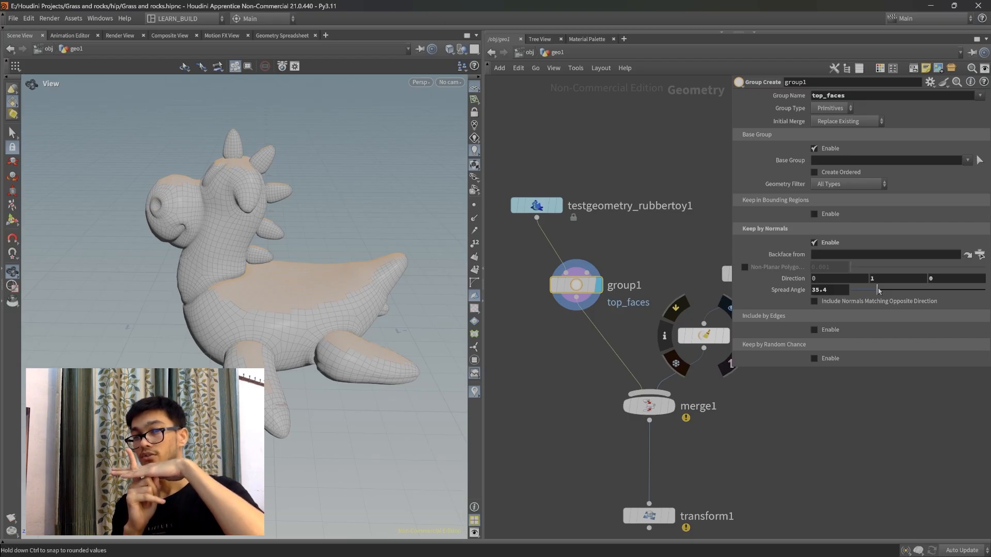
pyautogui.moveTo(878, 289); pyautogui.dragTo(863, 292)
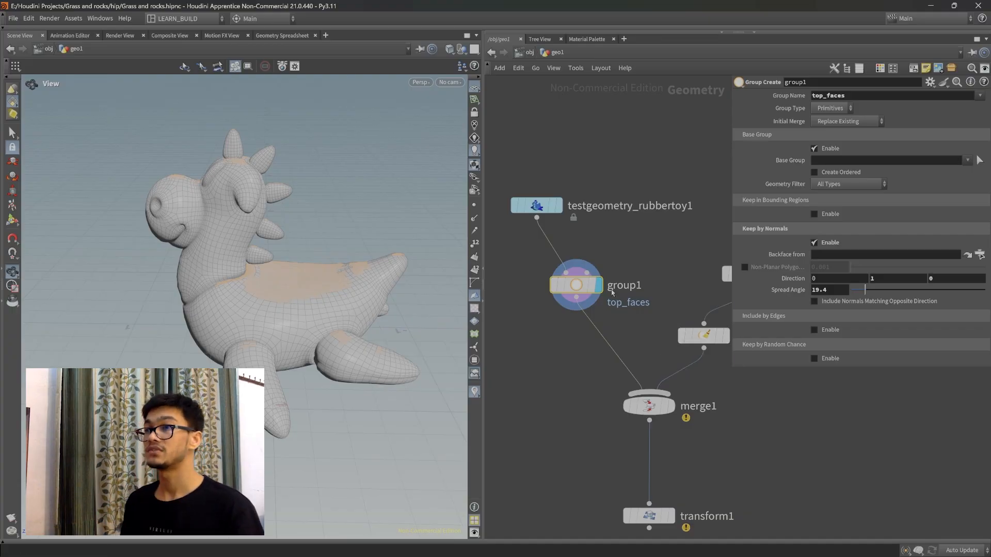
pyautogui.scroll(4, 338, 300)
pyautogui.moveTo(865, 289); pyautogui.dragTo(858, 288)
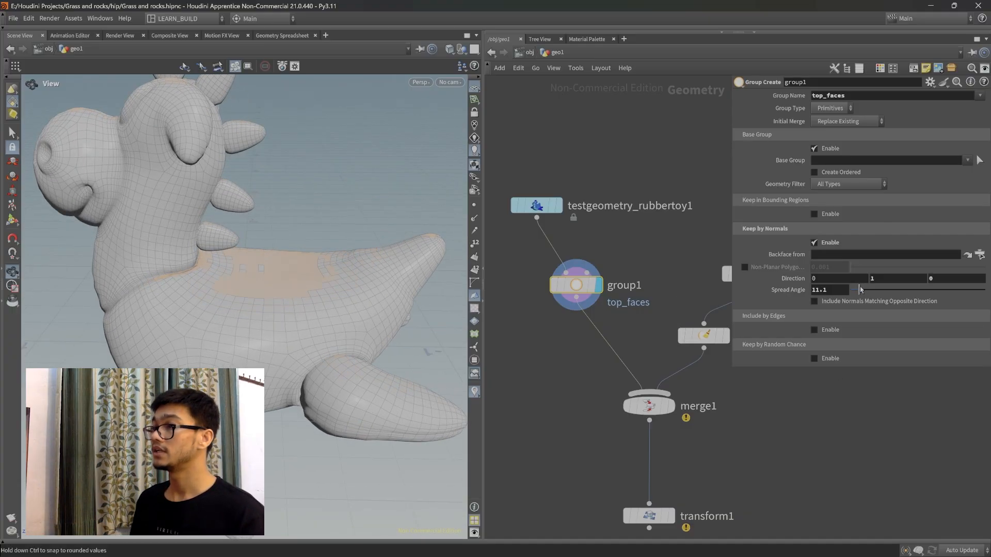
pyautogui.scroll(2, 269, 250)
pyautogui.moveTo(268, 253); pyautogui.dragTo(262, 361)
pyautogui.scroll(5, 282, 357)
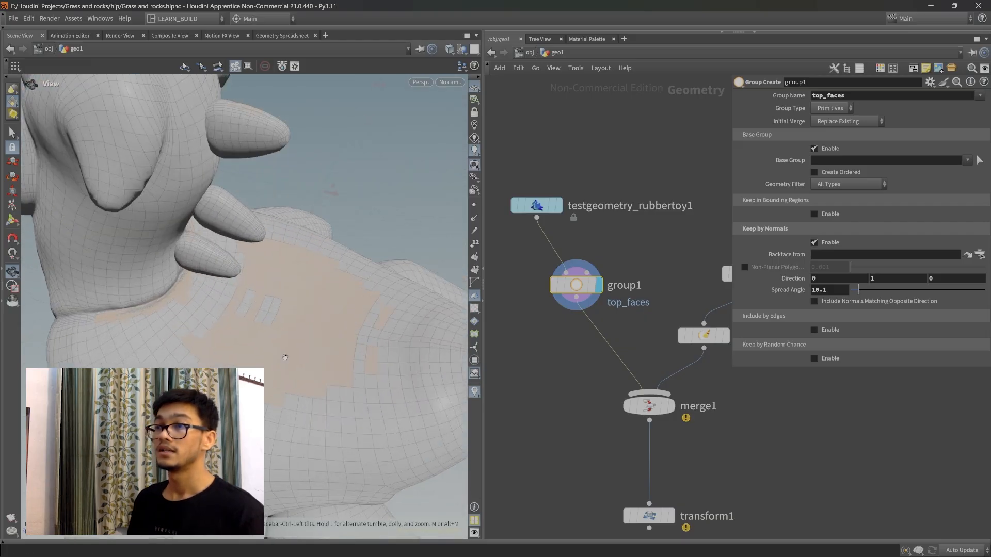
pyautogui.moveTo(289, 418); pyautogui.dragTo(301, 364)
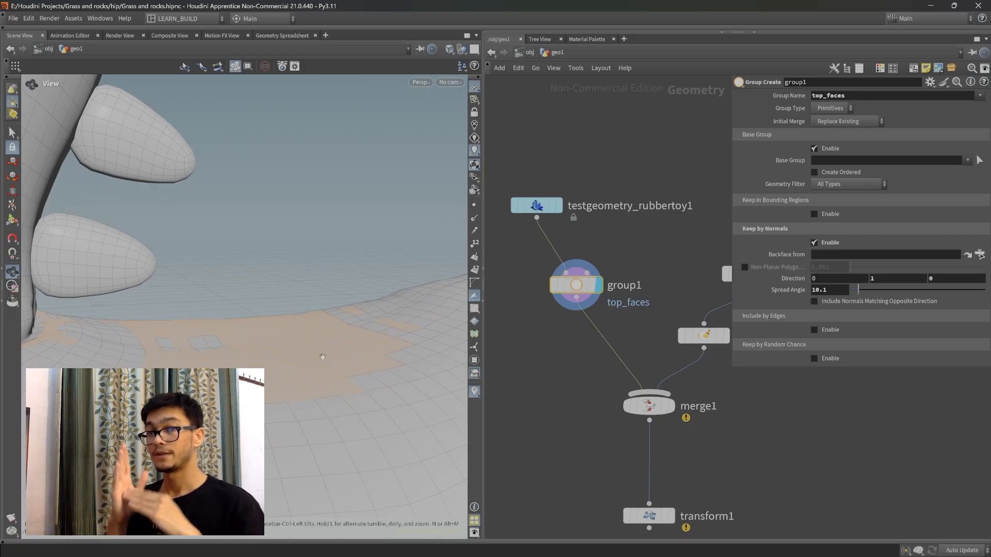
pyautogui.moveTo(323, 357); pyautogui.dragTo(290, 335)
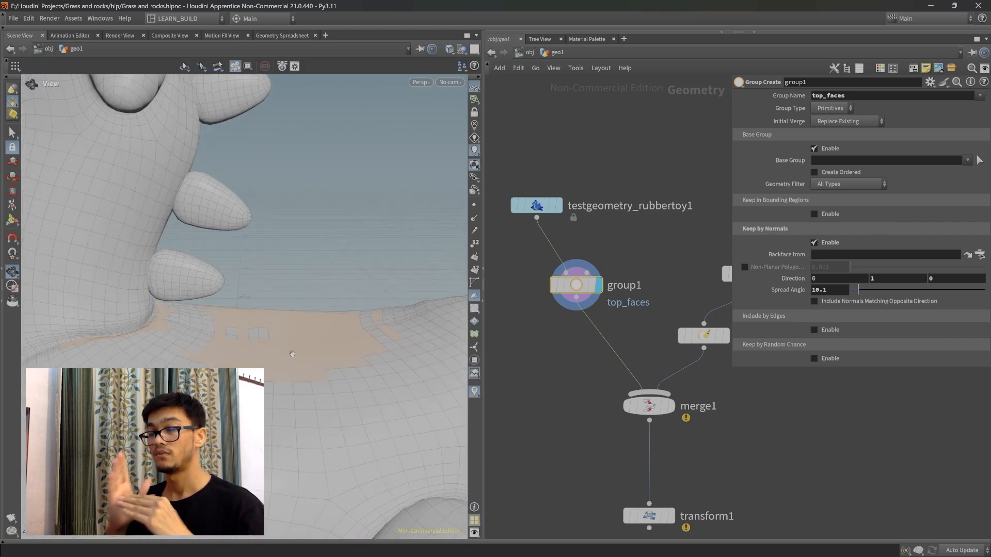
pyautogui.scroll(-5, 306, 342)
# Disable Keep by Normals on group1 and enable Keep in Bounding Regions instead
pyautogui.moveTo(877, 292); pyautogui.dragTo(876, 291)
pyautogui.scroll(-4, 347, 354)
pyautogui.moveTo(329, 357); pyautogui.dragTo(308, 317, button='middle')
pyautogui.keyDown('alt'); pyautogui.moveTo(308, 316); pyautogui.dragTo(338, 356); pyautogui.keyUp('alt')
pyautogui.click(837, 242)
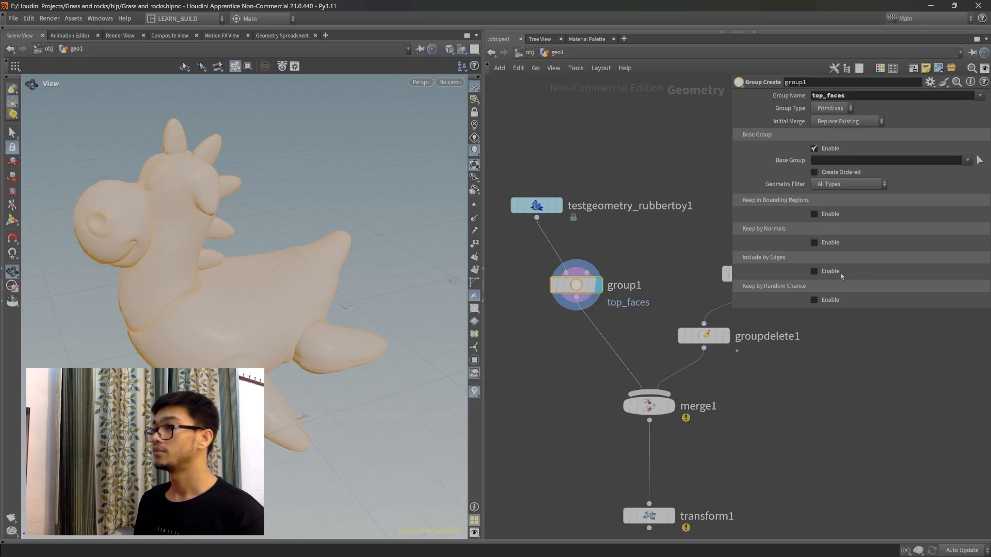
pyautogui.click(829, 214)
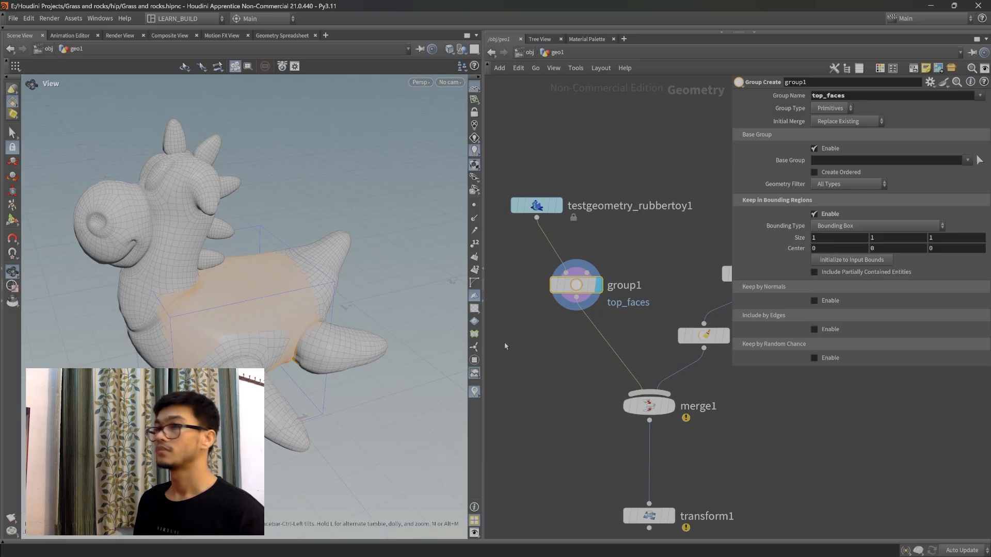
pyautogui.moveTo(616, 348); pyautogui.dragTo(626, 382, button='middle')
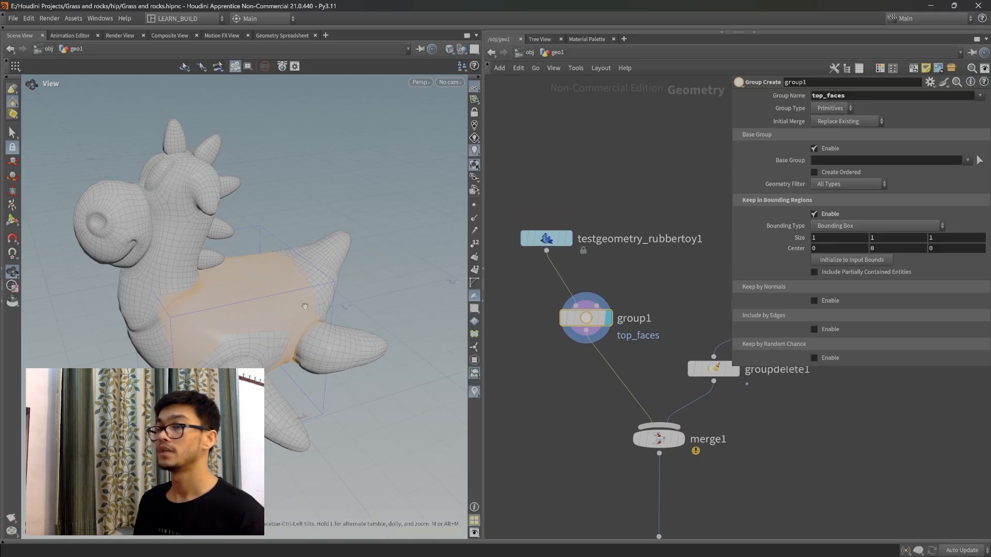
# Add a polygon sphere node above the rubber toy and wire it into group1's second input
pyautogui.press('Tab')
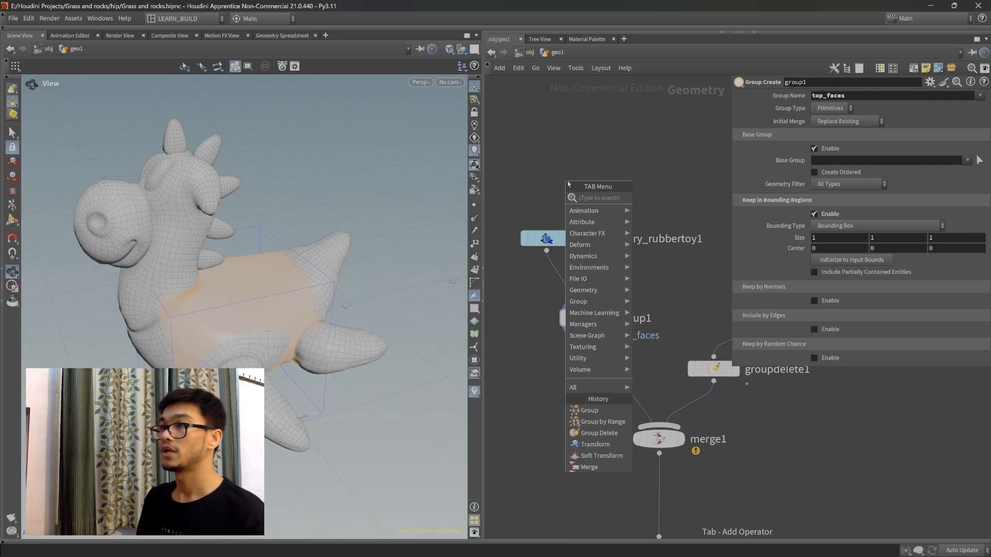
pyautogui.write('sphere')
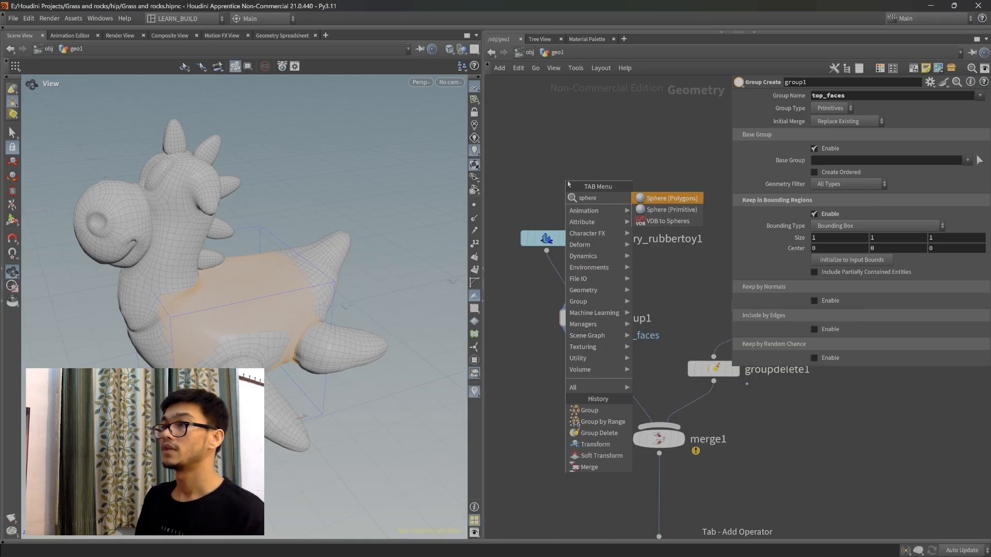
pyautogui.press('Return')
pyautogui.click(630, 195)
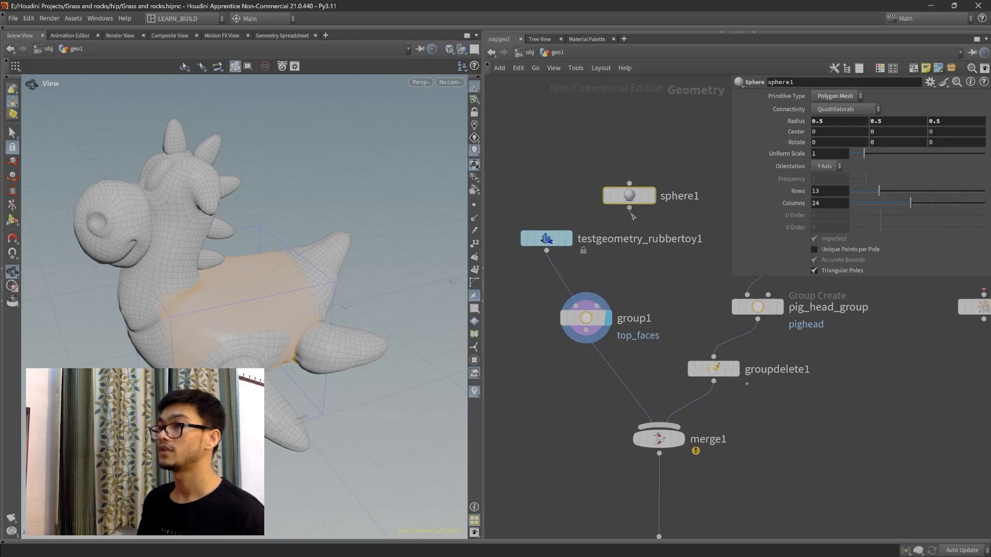
pyautogui.moveTo(629, 208); pyautogui.dragTo(596, 308)
# Set the bounding type of group1 to Bounding Object so the connected sphere defines the region
pyautogui.click(590, 321)
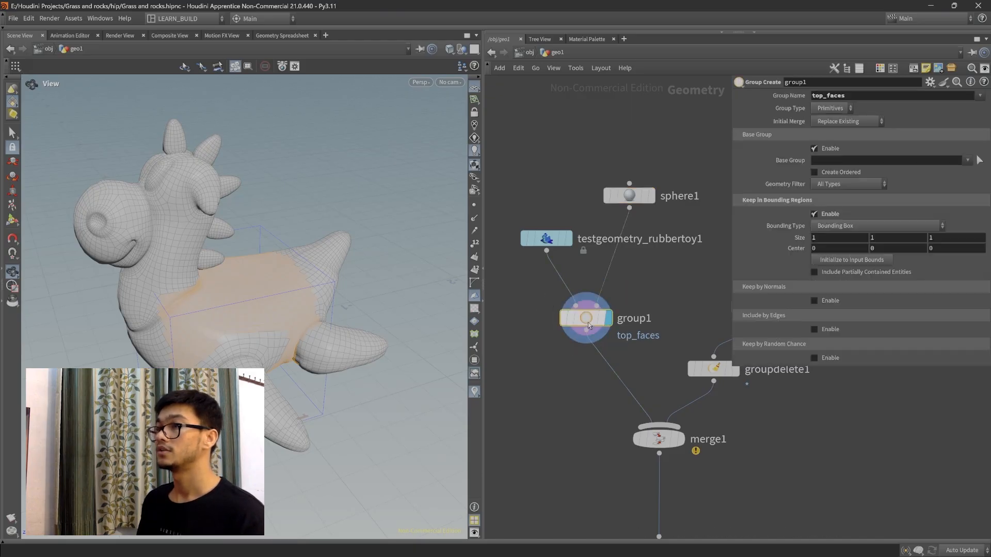
pyautogui.click(894, 228)
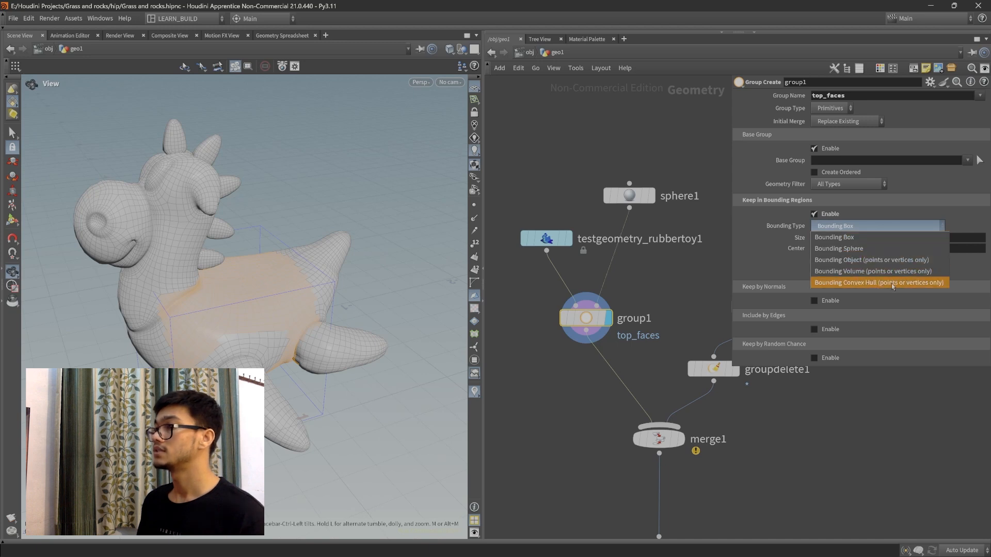
pyautogui.click(862, 260)
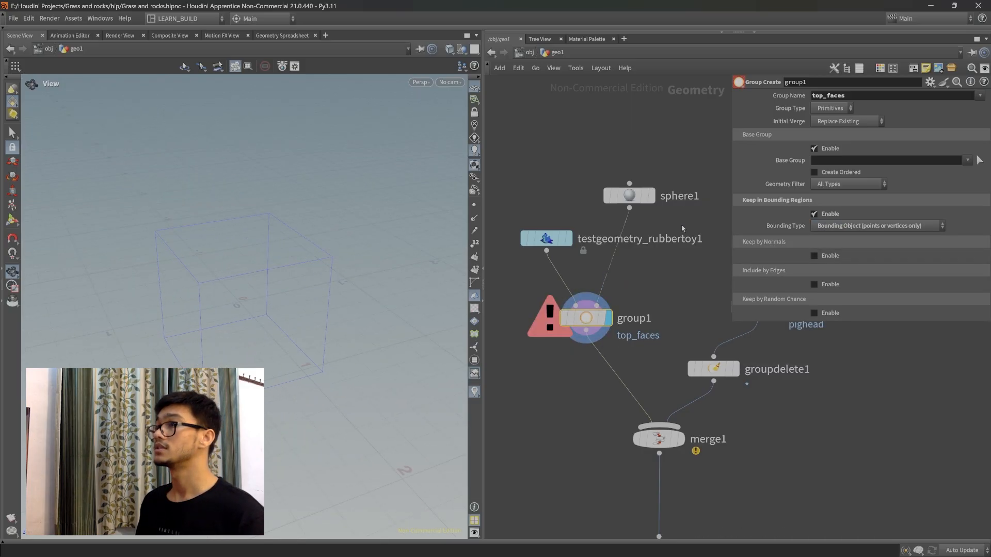
pyautogui.moveTo(664, 286); pyautogui.dragTo(684, 270, button='middle')
pyautogui.middleClick(566, 316)
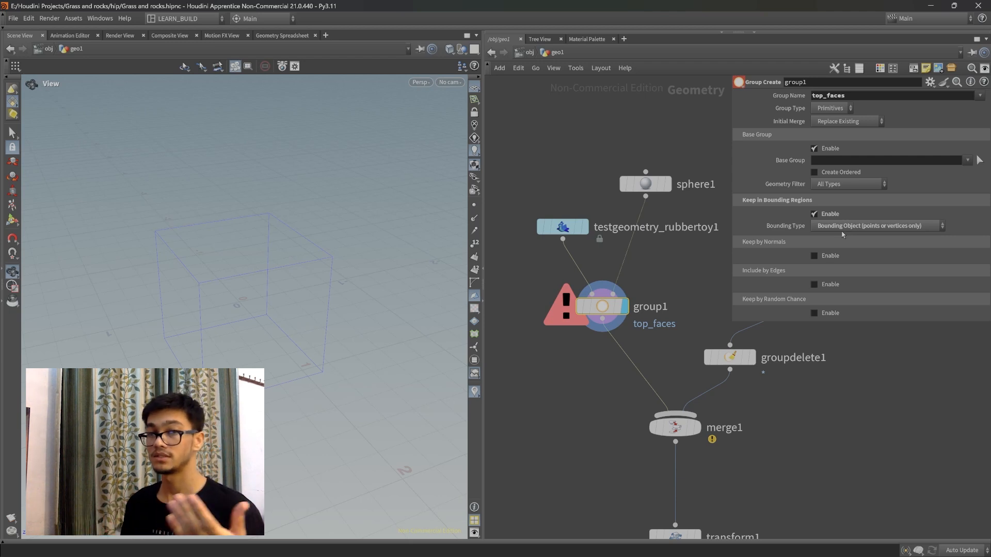
# Change the group type of group1 to Points and inspect the grouped points on the toy's back
pyautogui.click(836, 109)
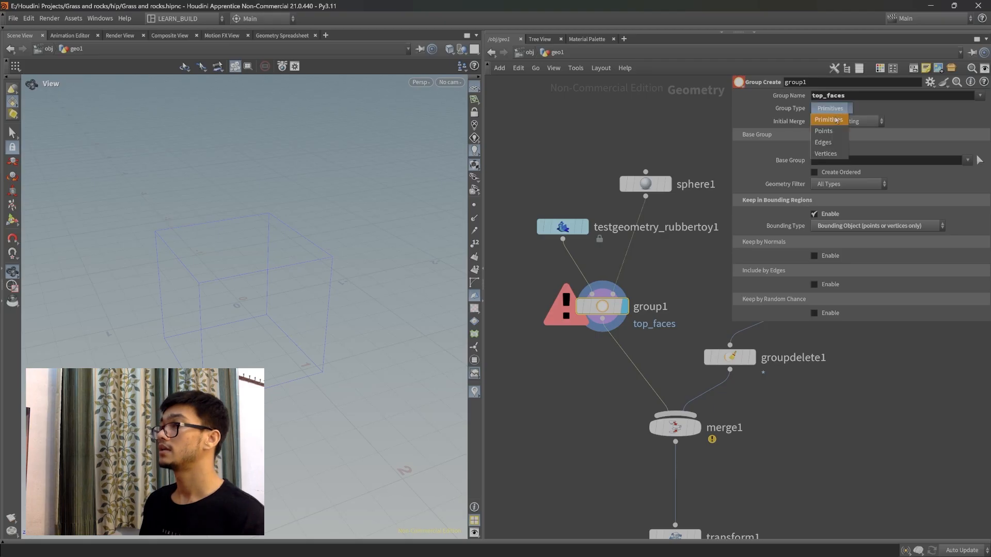
pyautogui.click(834, 133)
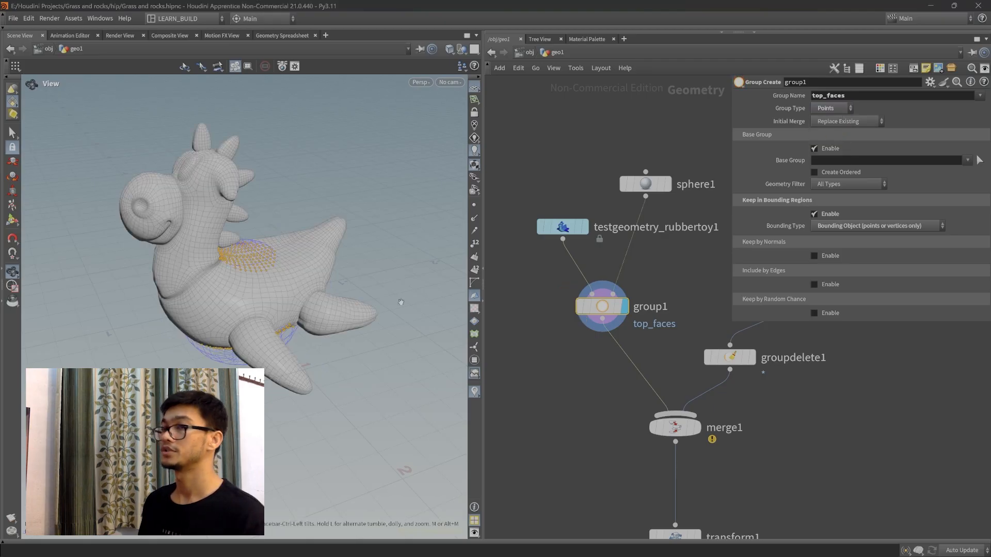
pyautogui.scroll(4, 260, 304)
pyautogui.moveTo(260, 304); pyautogui.dragTo(248, 330)
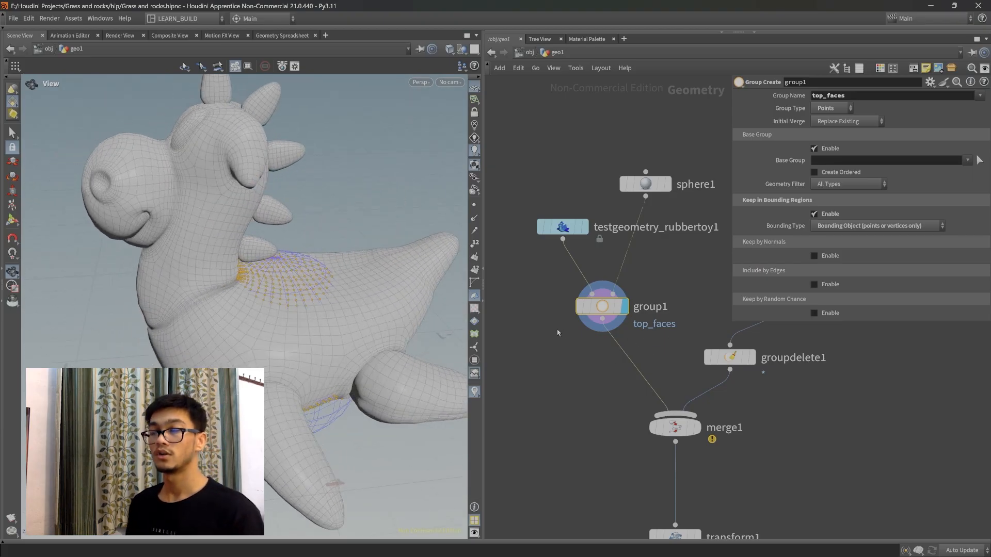
pyautogui.click(840, 109)
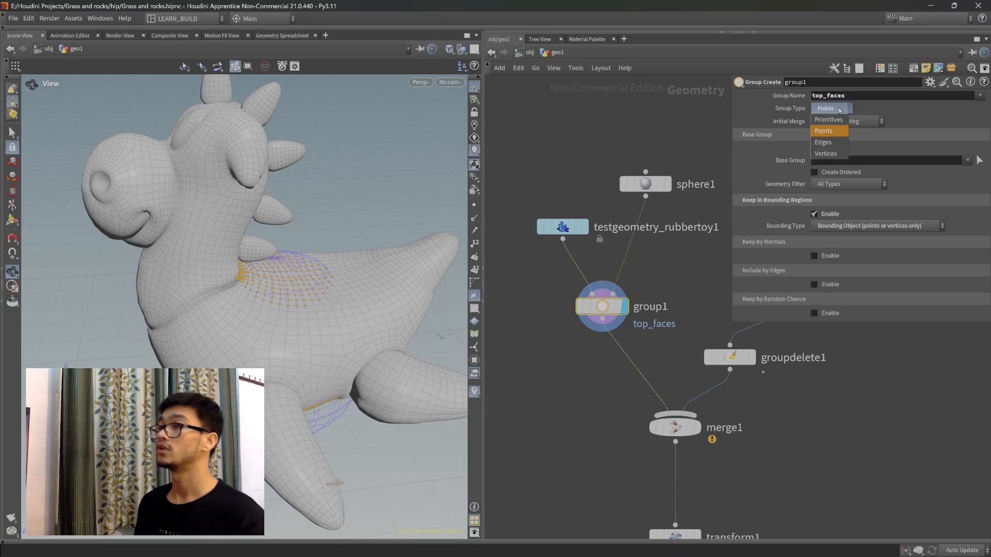
pyautogui.click(916, 230)
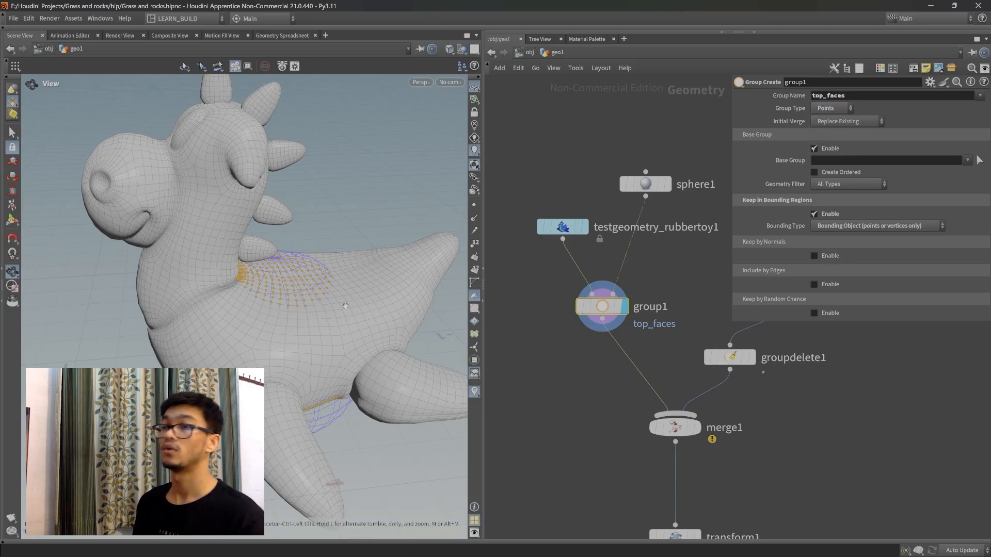
pyautogui.click(901, 227)
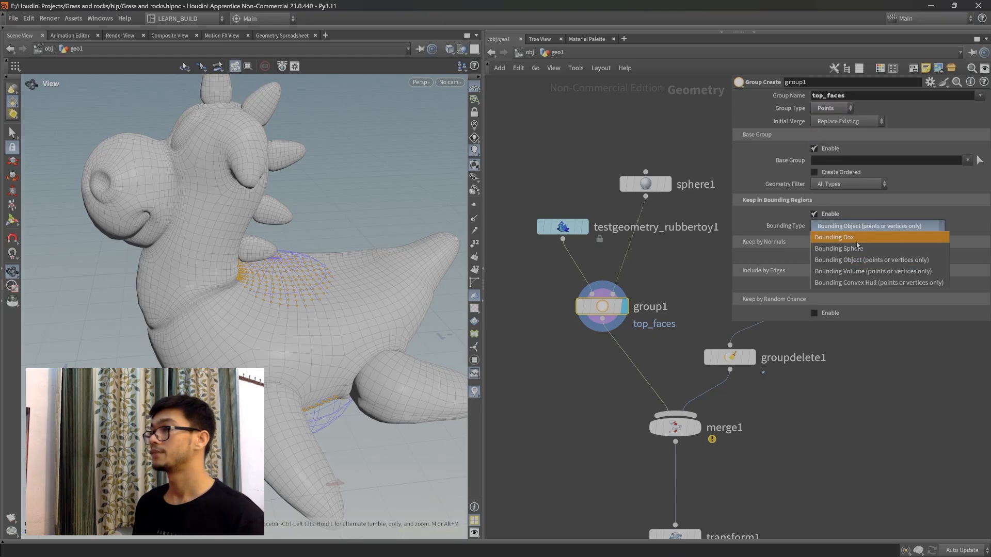
pyautogui.click(376, 236)
pyautogui.scroll(-2, 379, 237)
pyautogui.moveTo(382, 243); pyautogui.dragTo(330, 239, button='middle')
# Select the unconnected grouprange1 node in the network and delete it
pyautogui.scroll(-5, 650, 384)
pyautogui.moveTo(703, 415)
pyautogui.mouseDown(button='middle')
pyautogui.moveTo(604, 408)
pyautogui.moveTo(573, 434)
pyautogui.mouseUp(button='middle')
pyautogui.scroll(5, 636, 408)
pyautogui.moveTo(723, 393); pyautogui.dragTo(581, 286)
pyautogui.moveTo(639, 370); pyautogui.dragTo(597, 391, button='middle')
pyautogui.scroll(-1, 587, 393)
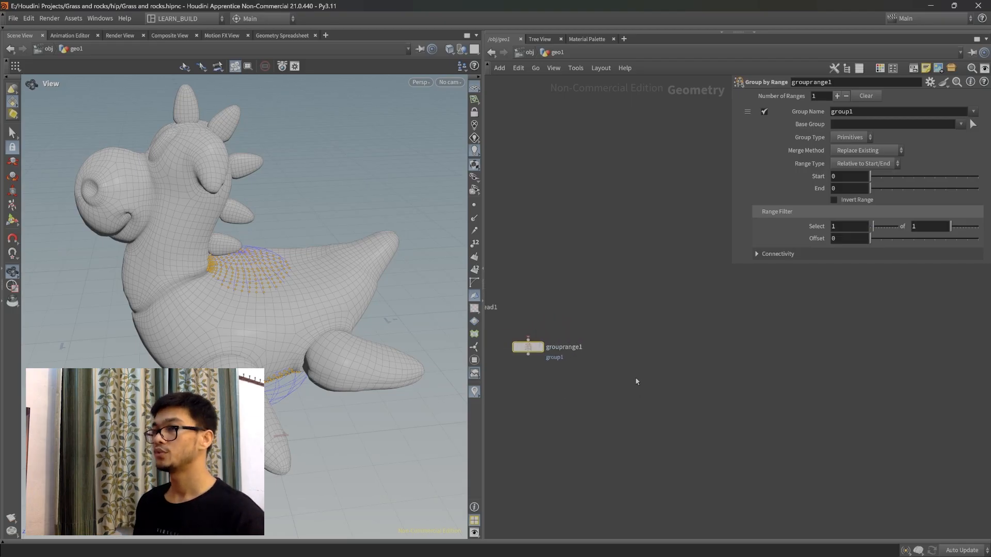
pyautogui.moveTo(690, 371); pyautogui.dragTo(677, 382, button='middle')
pyautogui.moveTo(517, 359); pyautogui.dragTo(715, 344)
pyautogui.press('Tab')
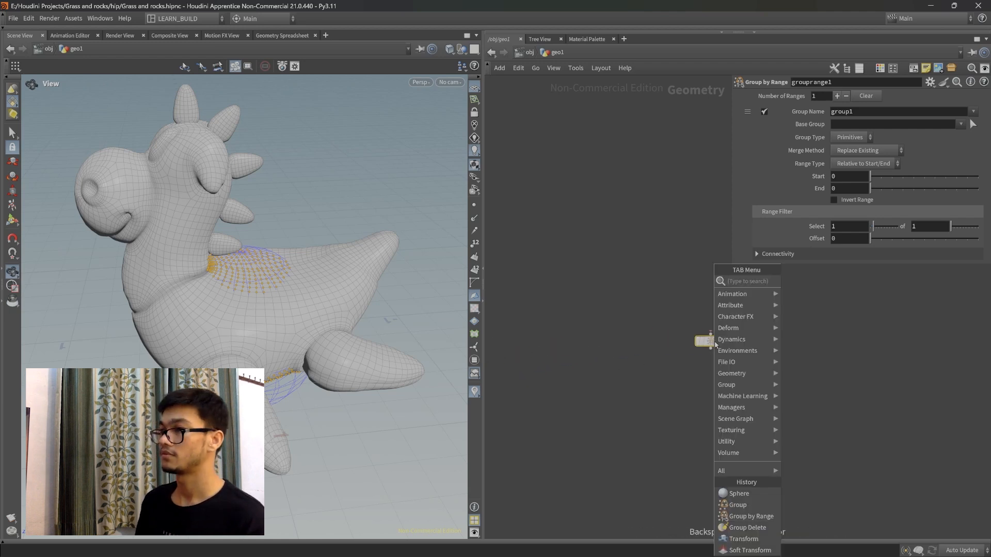
pyautogui.press('Escape')
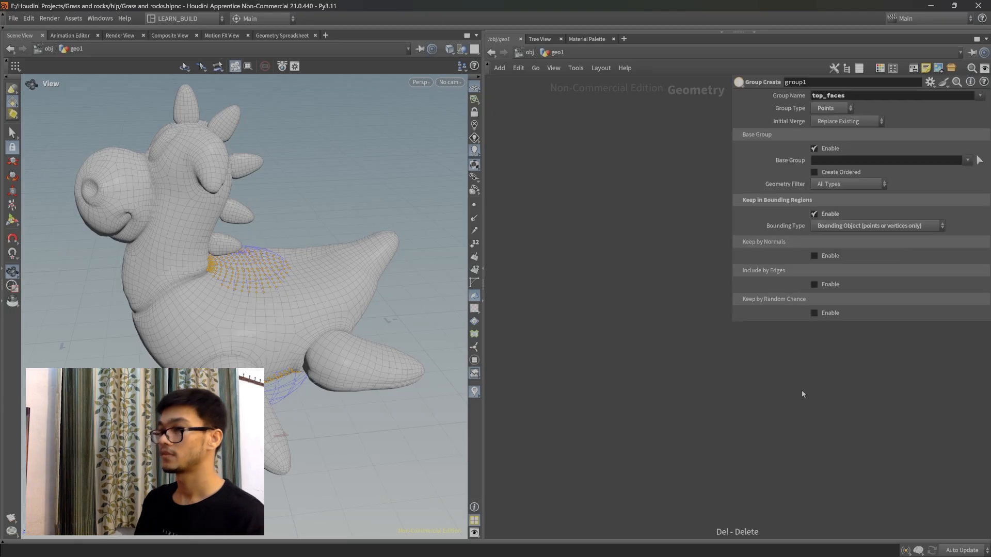
# Hide the node parameters and add a Helix node in an empty area of the network
pyautogui.press('p')
pyautogui.press('Tab')
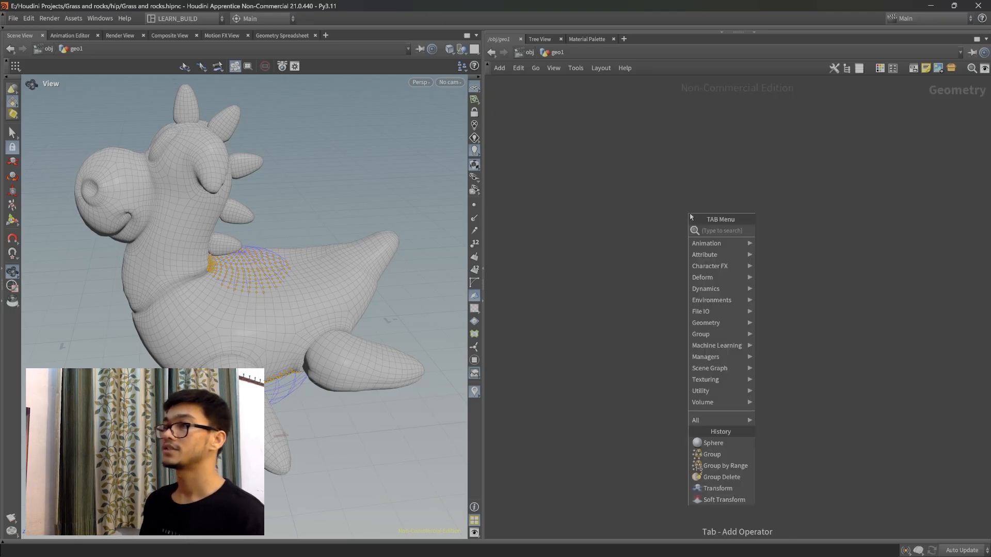
pyautogui.write('helix')
pyautogui.press('Return')
pyautogui.click(548, 237)
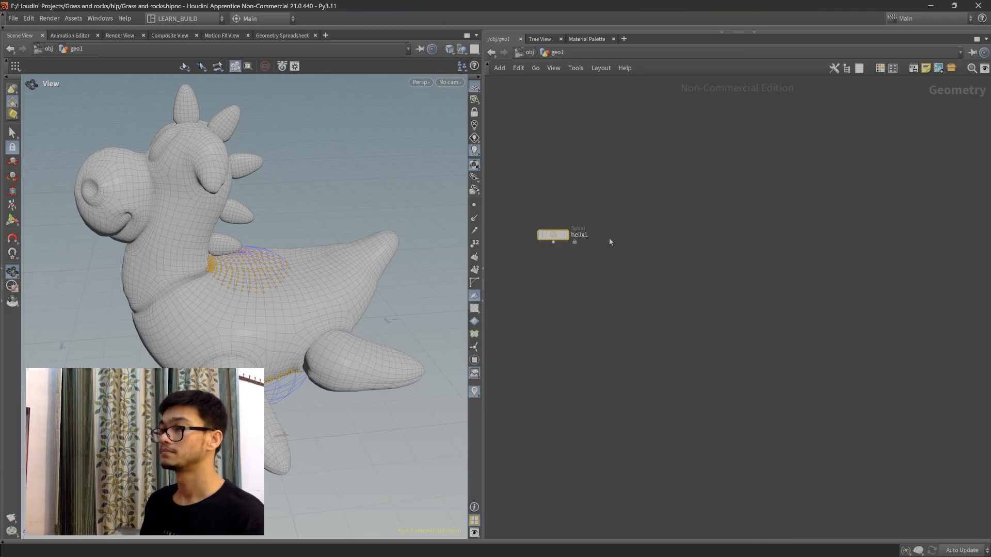
pyautogui.moveTo(547, 238); pyautogui.dragTo(623, 237)
pyautogui.scroll(2, 643, 237)
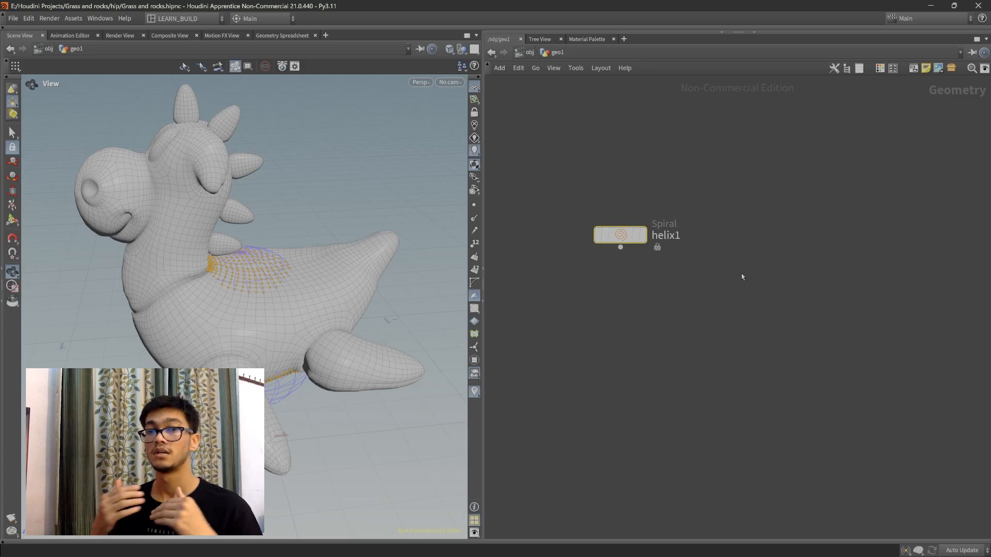
# Move the helix1 node up in the network and display its curve in the viewport
pyautogui.moveTo(689, 287); pyautogui.dragTo(708, 286, button='middle')
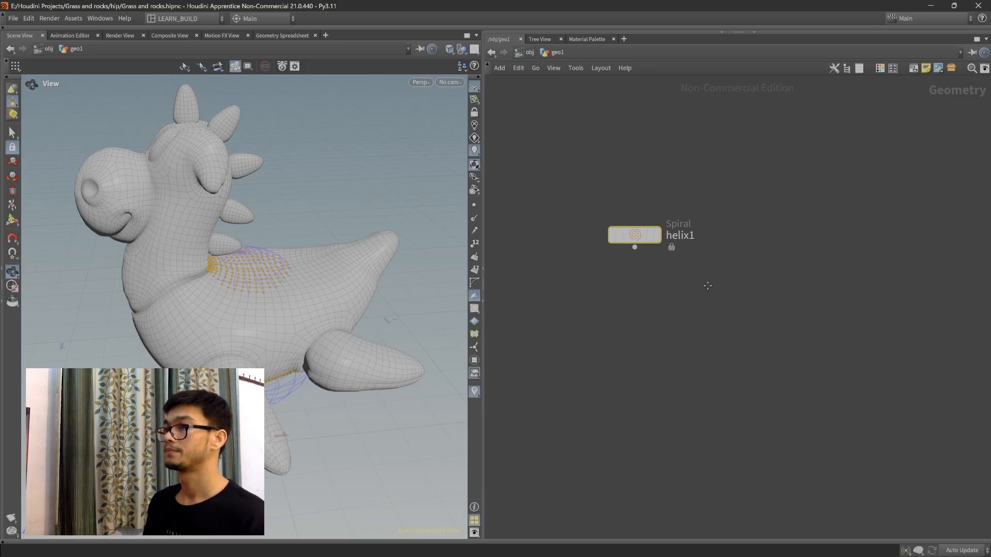
pyautogui.moveTo(648, 254)
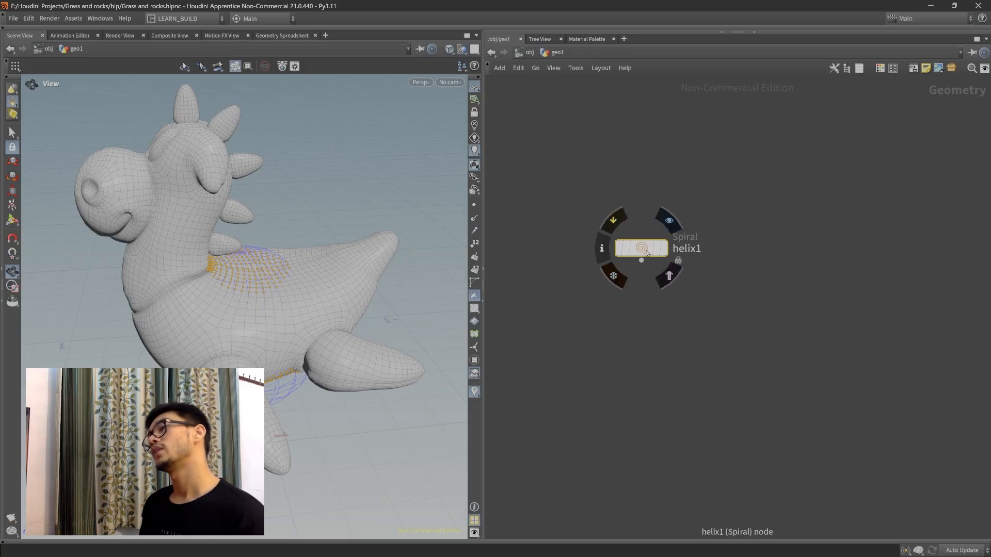
pyautogui.moveTo(648, 252); pyautogui.dragTo(642, 209)
pyautogui.click(658, 205)
pyautogui.moveTo(330, 269); pyautogui.dragTo(274, 333, button='right')
pyautogui.moveTo(274, 333); pyautogui.dragTo(311, 319)
pyautogui.moveTo(311, 320); pyautogui.dragTo(322, 323, button='middle')
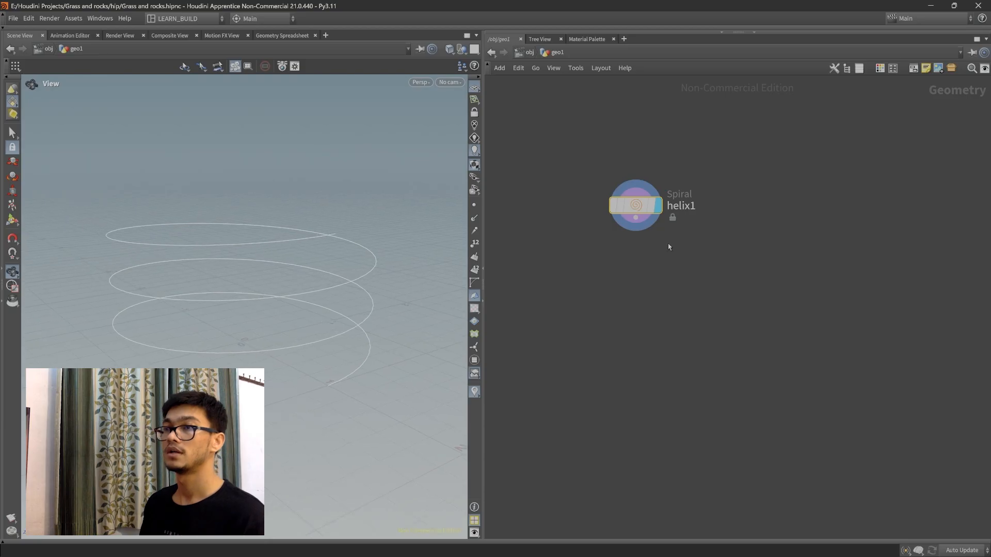
# Show the helix1 parameters and set the spiral's height to 4
pyautogui.press('p')
pyautogui.moveTo(865, 152); pyautogui.dragTo(892, 152)
pyautogui.moveTo(387, 237); pyautogui.dragTo(319, 230, button='right')
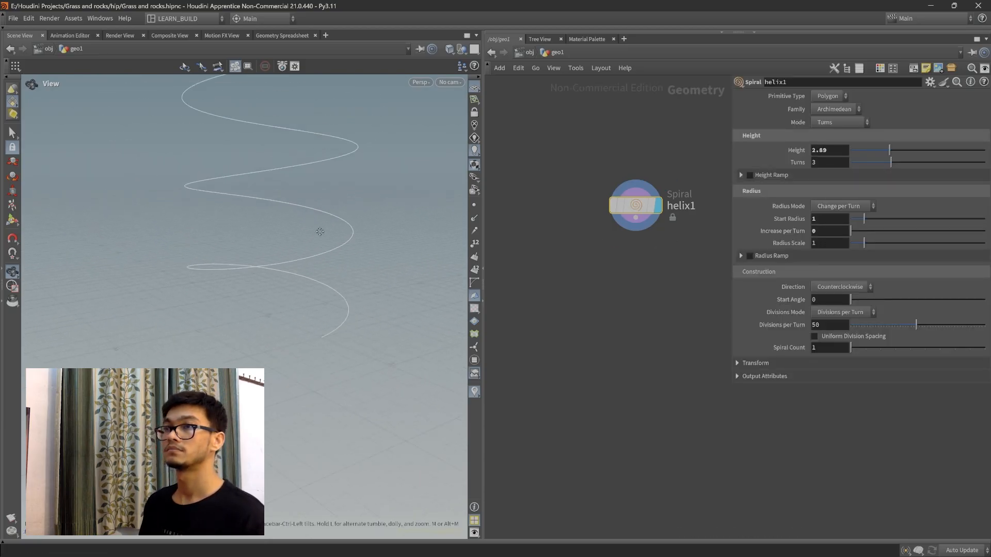
pyautogui.moveTo(318, 230); pyautogui.dragTo(305, 330, button='middle')
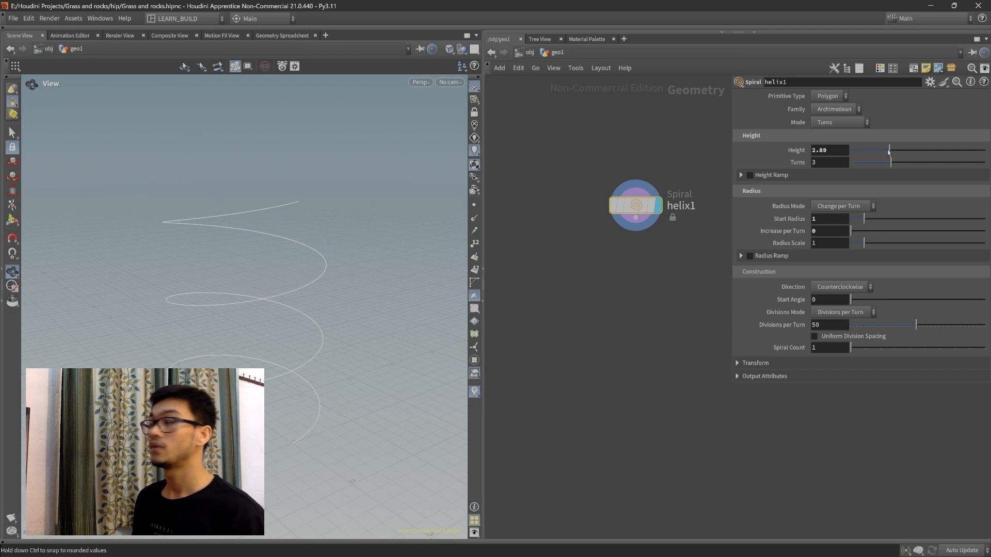
pyautogui.moveTo(888, 153); pyautogui.dragTo(903, 152)
pyautogui.click(825, 150)
pyautogui.press('Return')
# Set the number of turns of the spiral to 2
pyautogui.moveTo(890, 164); pyautogui.dragTo(874, 166)
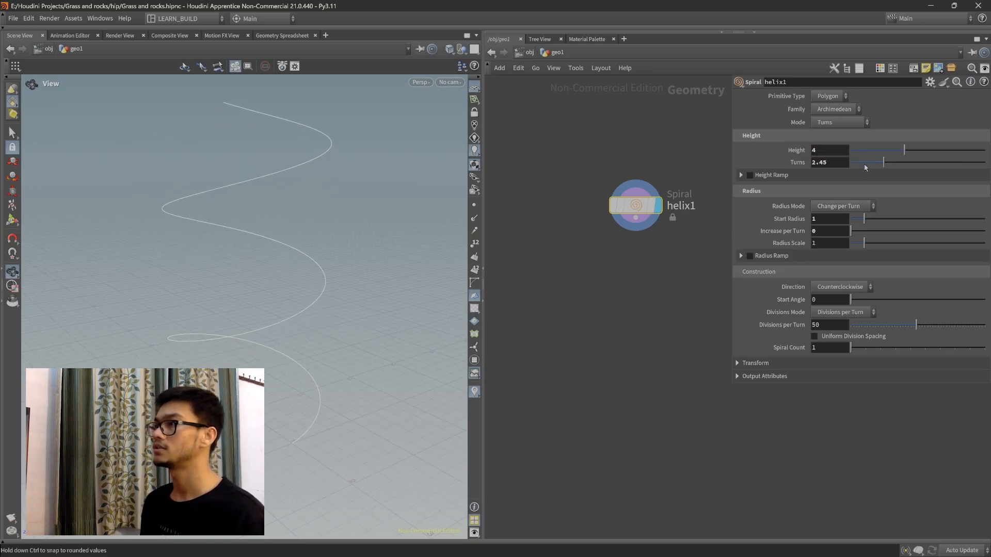
pyautogui.write('2')
pyautogui.press('Return')
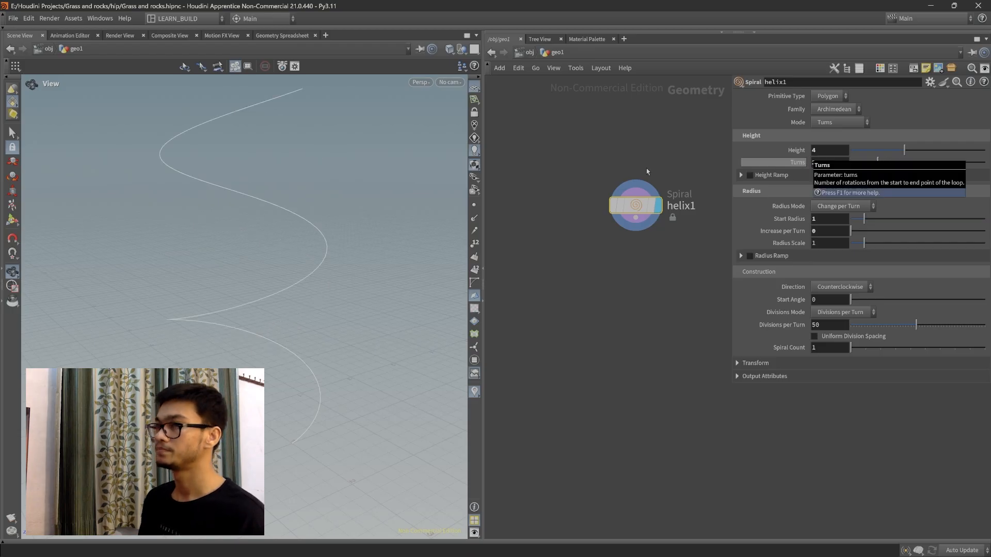
pyautogui.scroll(-2, 325, 188)
pyautogui.moveTo(326, 188); pyautogui.dragTo(314, 265)
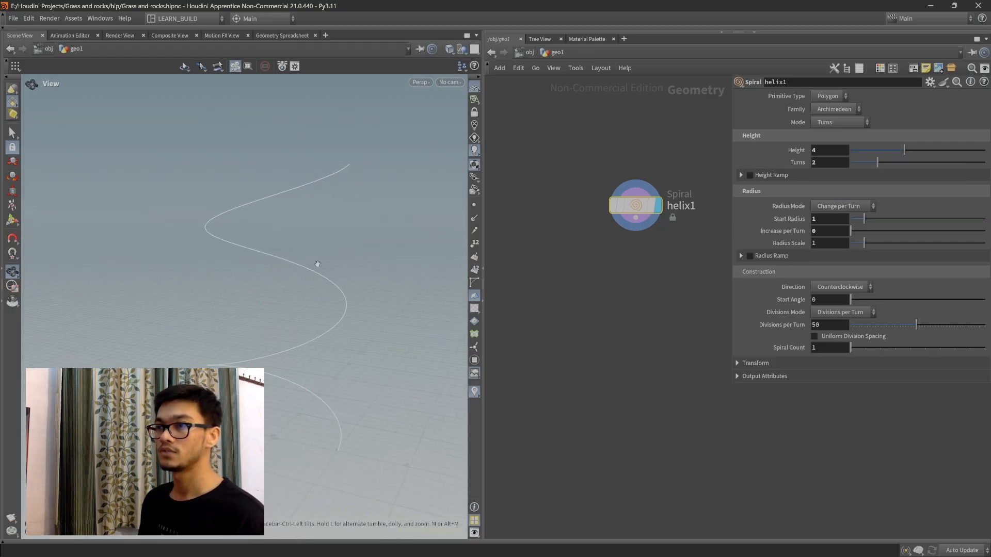
# Set the spiral's start radius to 2 and check the widened curve from several angles
pyautogui.doubleClick(841, 221)
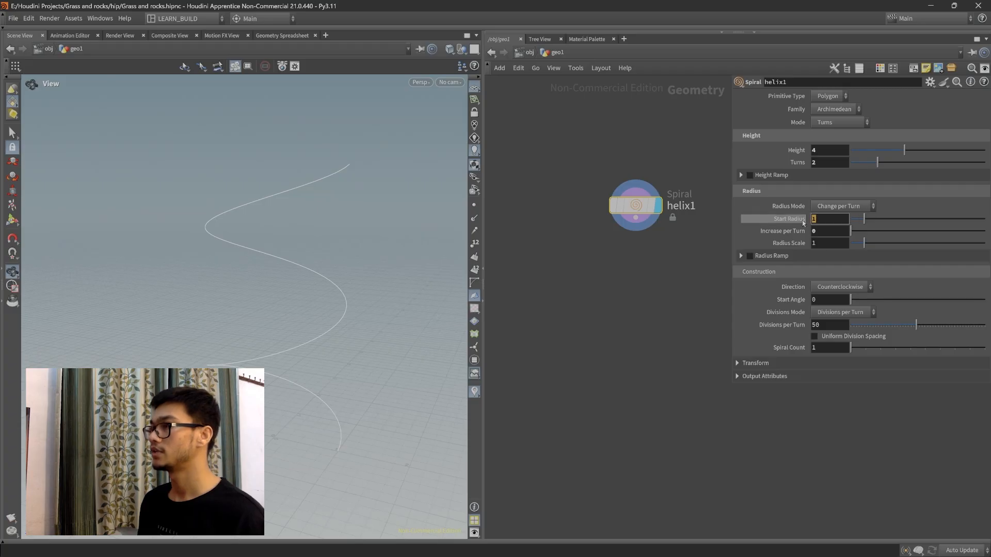
pyautogui.write('2')
pyautogui.press('Return')
pyautogui.scroll(-1, 382, 316)
pyautogui.moveTo(380, 323); pyautogui.dragTo(339, 268, button='middle')
pyautogui.moveTo(339, 268); pyautogui.dragTo(356, 305)
pyautogui.moveTo(356, 305); pyautogui.dragTo(328, 280, button='middle')
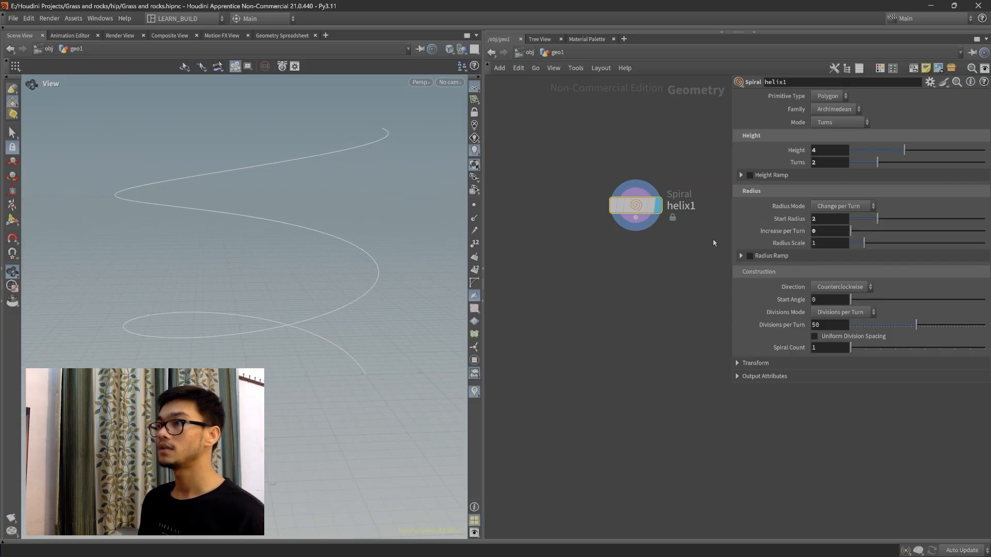
pyautogui.moveTo(330, 302); pyautogui.dragTo(314, 227)
pyautogui.moveTo(314, 227); pyautogui.dragTo(338, 288, button='middle')
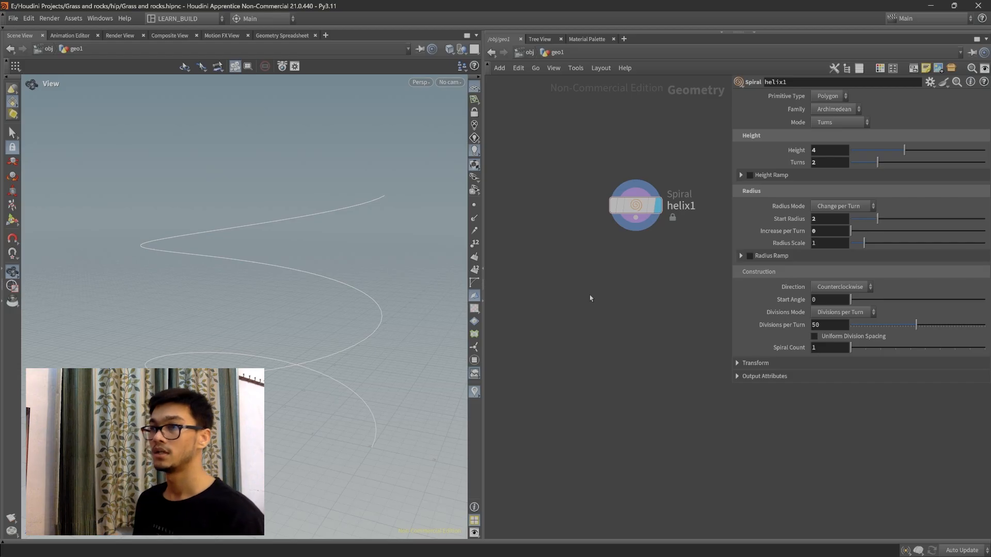
pyautogui.press('Tab')
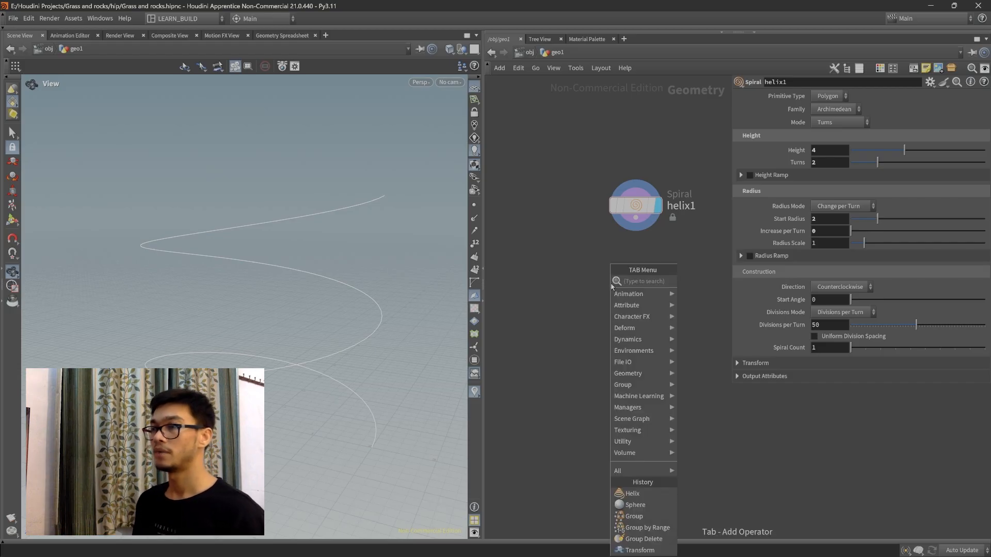
pyautogui.write('line')
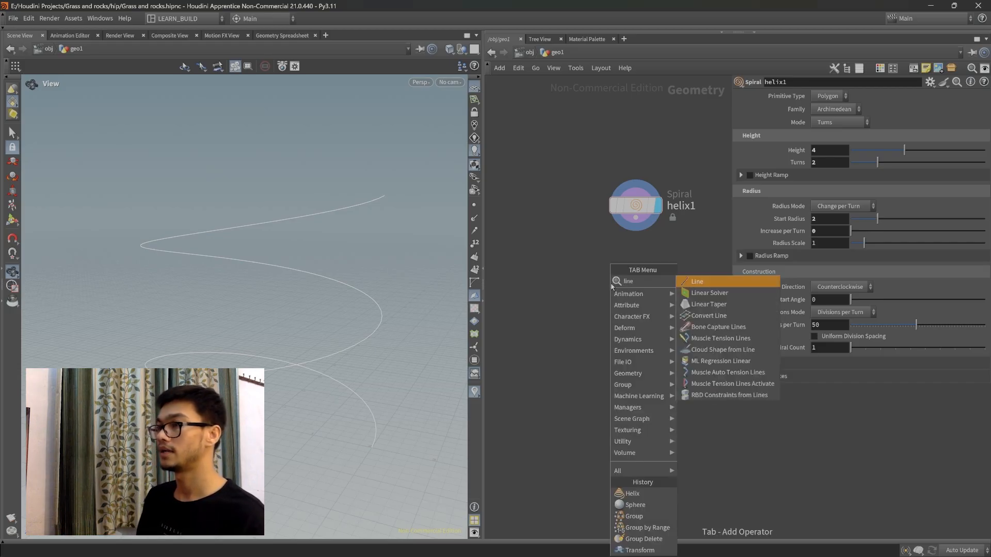
pyautogui.press('Return')
pyautogui.click(610, 282)
pyautogui.moveTo(703, 360); pyautogui.dragTo(566, 266)
pyautogui.press('Tab')
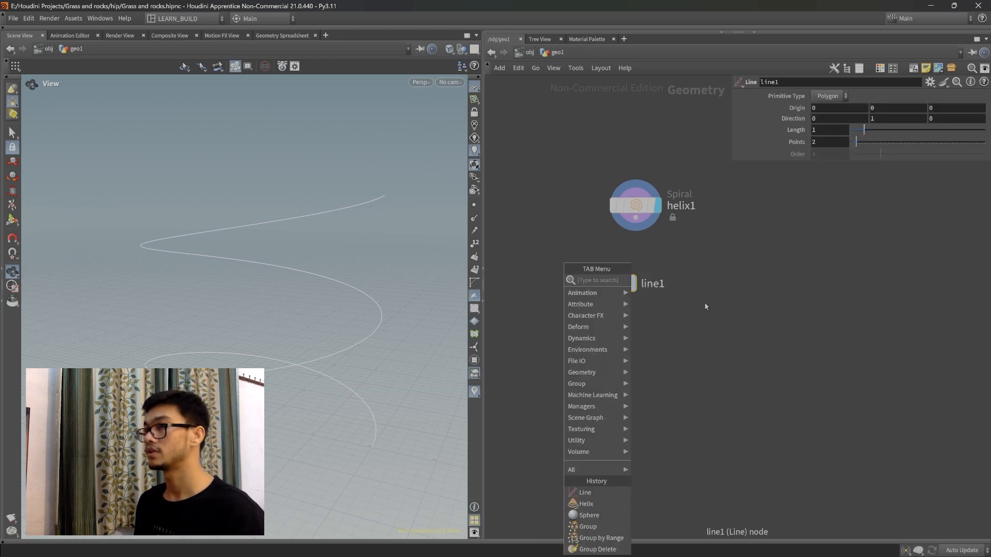
pyautogui.press('Escape')
pyautogui.press('Delete')
# Add a Sweep node below helix1, wire the spiral into its first input and reposition helix1 above it
pyautogui.click(636, 205)
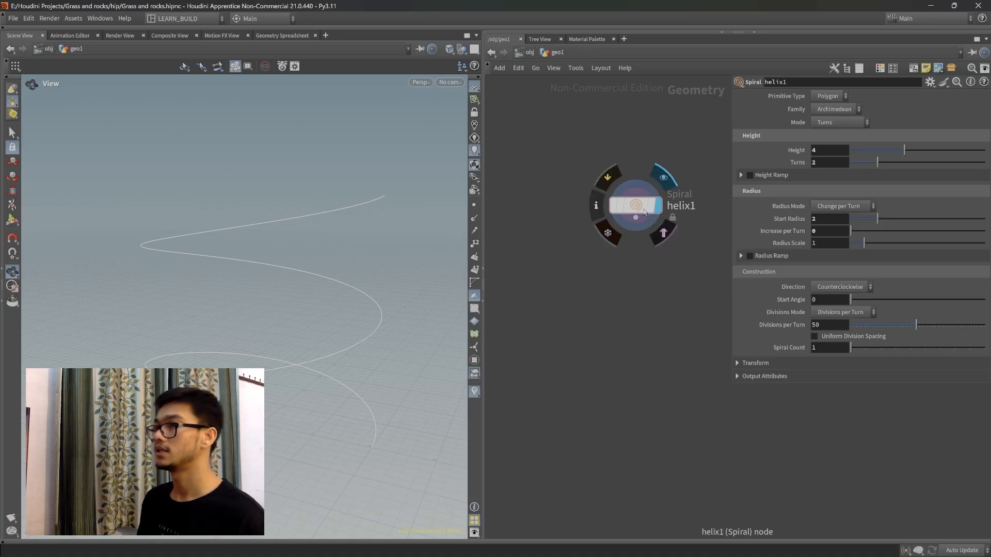
pyautogui.press('Tab')
pyautogui.write('sweep')
pyautogui.press('Return')
pyautogui.click(613, 274)
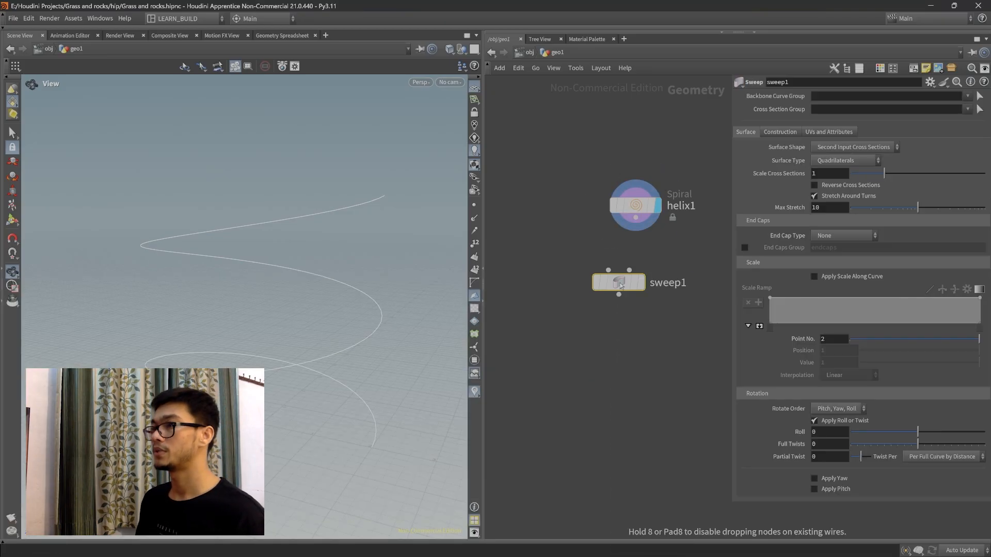
pyautogui.moveTo(635, 217); pyautogui.dragTo(615, 266)
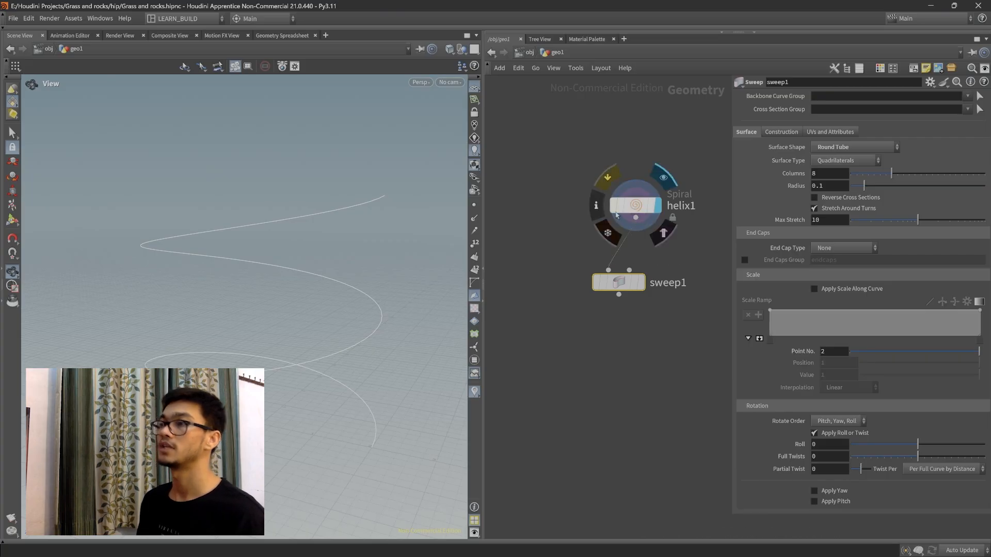
pyautogui.moveTo(639, 211); pyautogui.dragTo(632, 201)
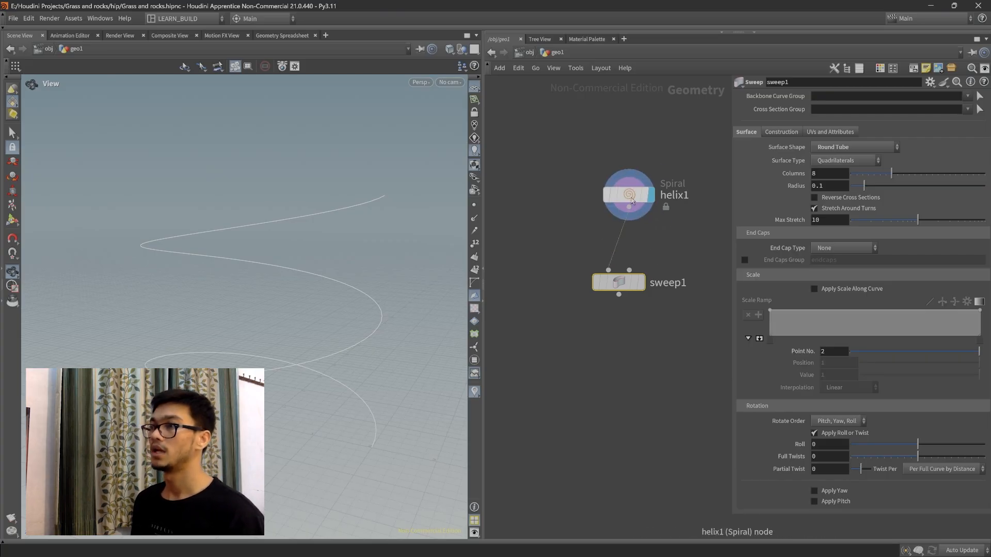
pyautogui.moveTo(645, 281)
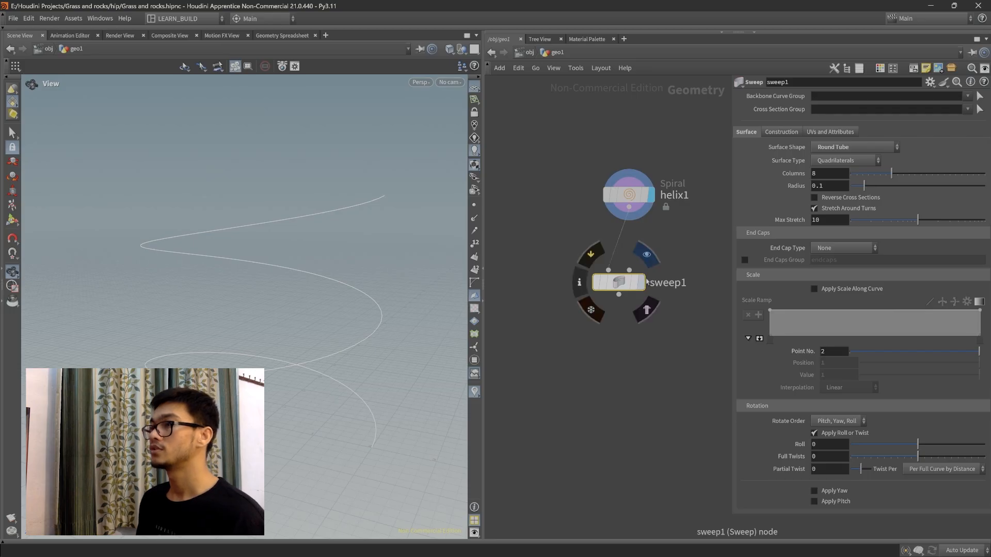
# Display the sweep1 result in the viewport and set its surface shape to Ribbon
pyautogui.click(647, 255)
pyautogui.scroll(1, 281, 274)
pyautogui.moveTo(316, 278); pyautogui.dragTo(303, 303)
pyautogui.scroll(1, 278, 271)
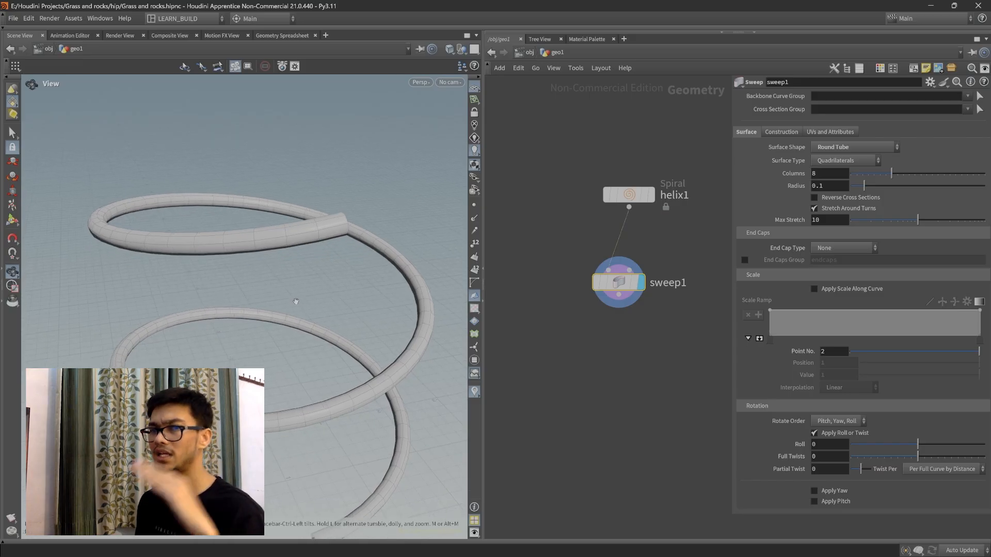
pyautogui.click(875, 147)
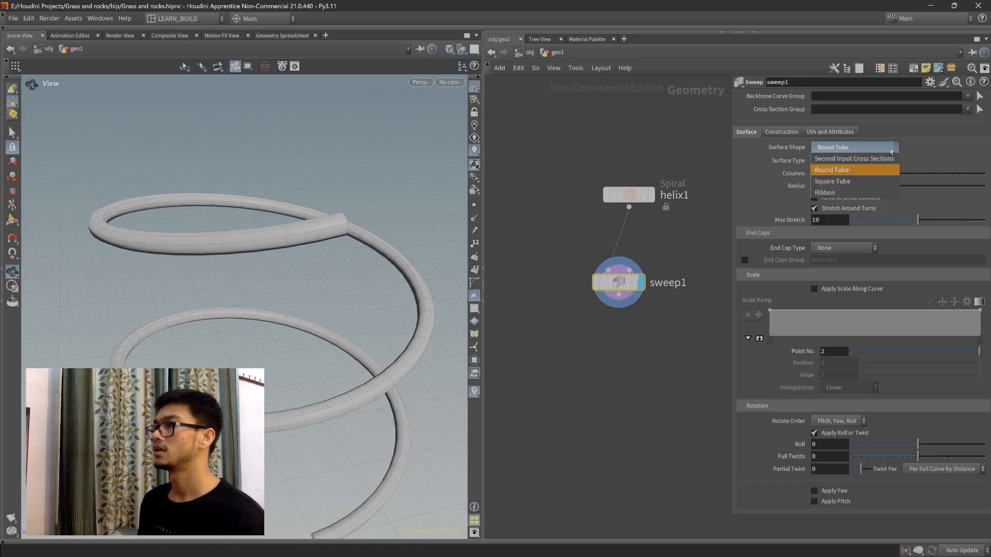
pyautogui.click(839, 195)
pyautogui.moveTo(310, 333); pyautogui.dragTo(333, 338)
# Show the helix1 parameters and expand its Output Attributes section
pyautogui.click(607, 197)
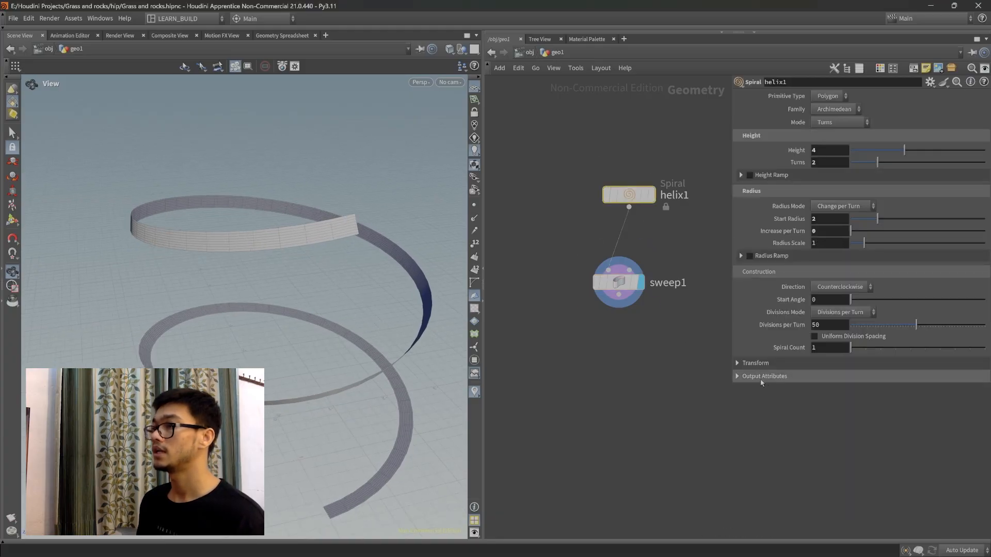
pyautogui.click(737, 376)
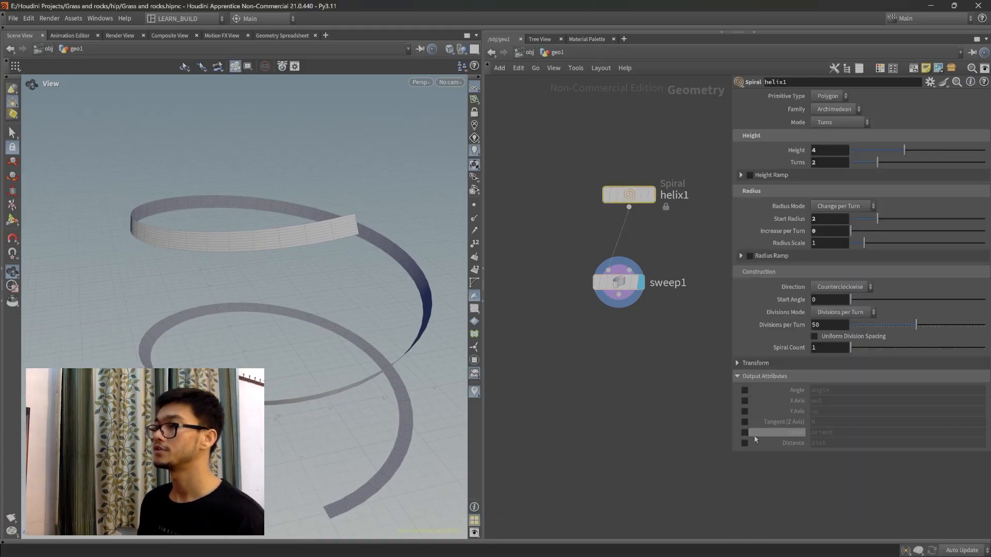
pyautogui.moveTo(335, 408); pyautogui.dragTo(356, 305)
pyautogui.moveTo(581, 154); pyautogui.dragTo(695, 215)
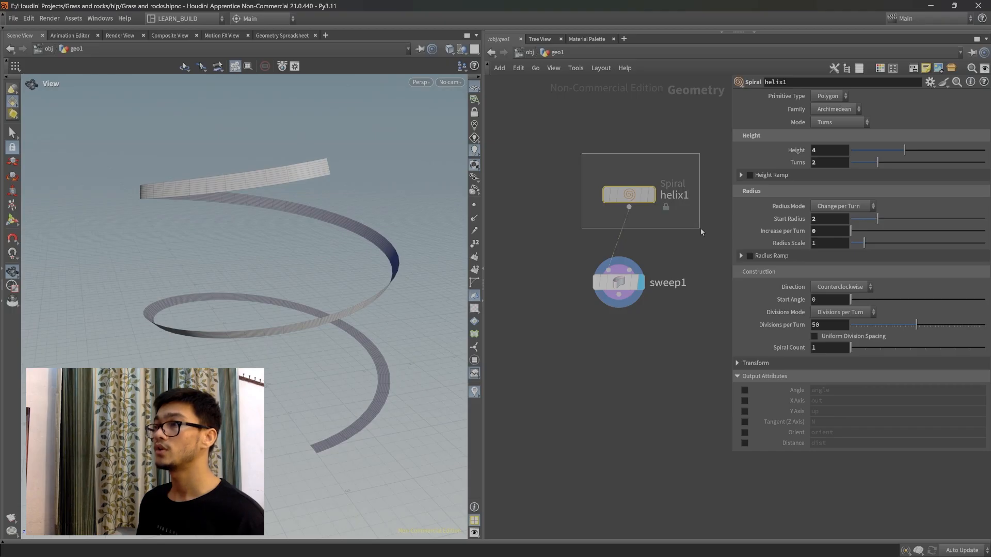
pyautogui.moveTo(702, 232); pyautogui.dragTo(700, 230)
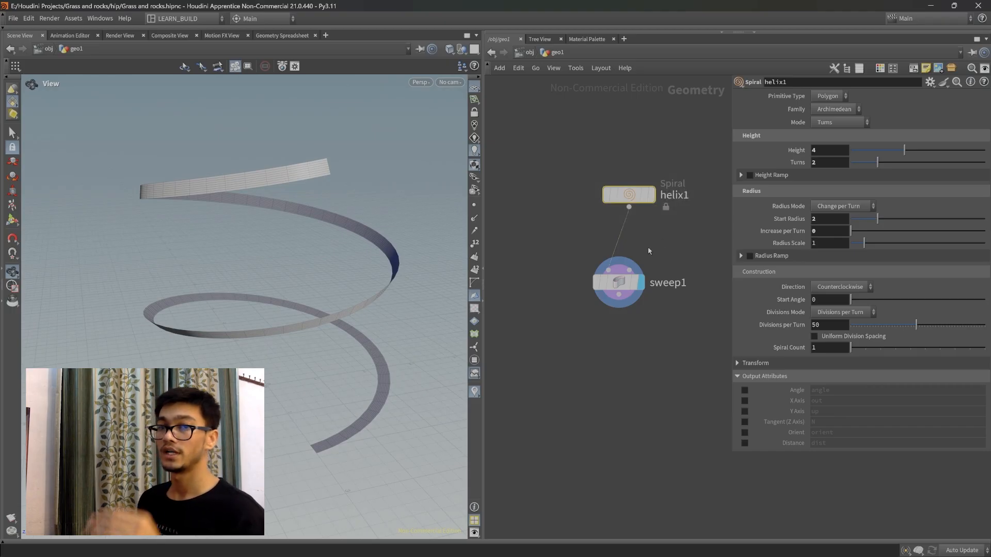
# Enable the Orient output attribute on helix1 and adjust the placement of the helix1 and sweep1 nodes
pyautogui.click(621, 285)
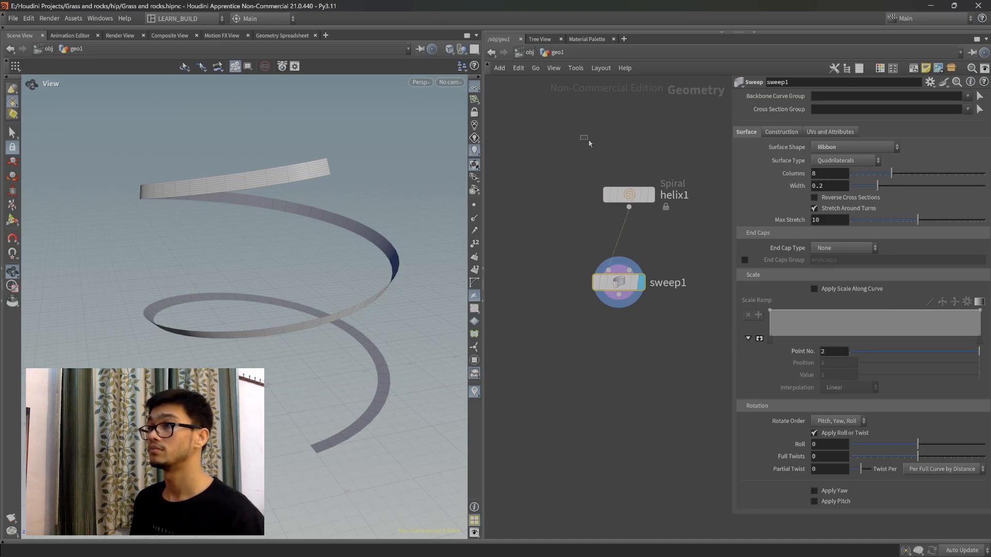
pyautogui.moveTo(586, 137); pyautogui.dragTo(681, 227)
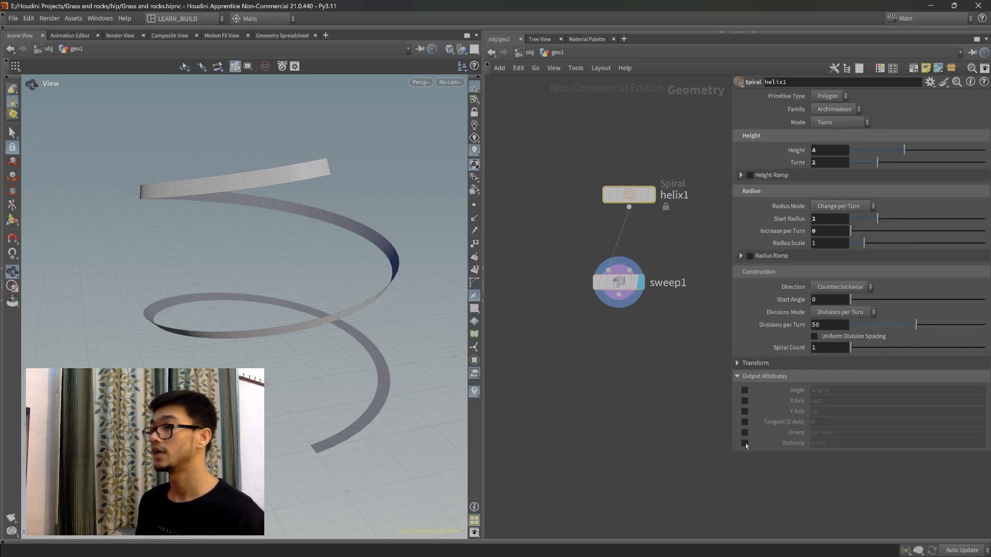
pyautogui.moveTo(622, 283); pyautogui.dragTo(545, 258)
pyautogui.moveTo(578, 167); pyautogui.dragTo(704, 232)
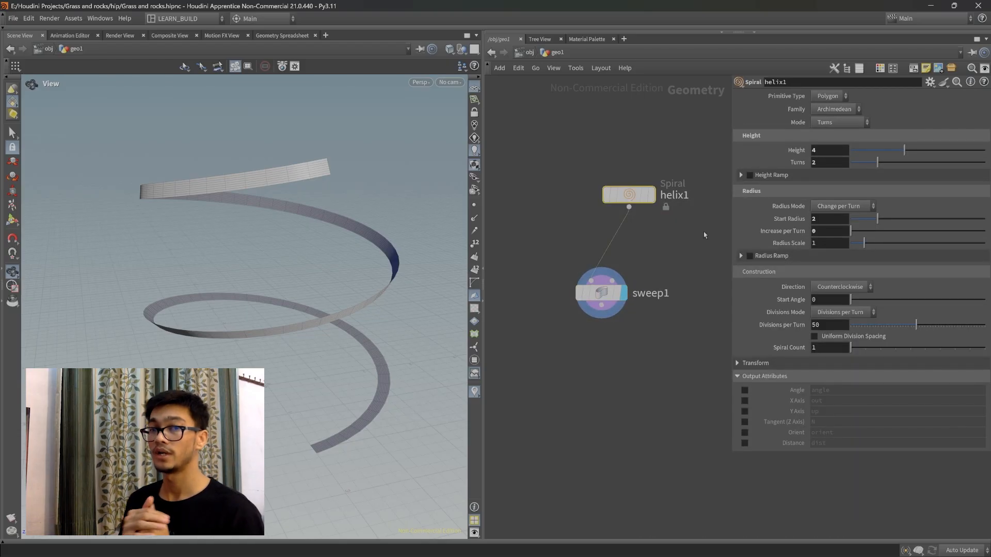
pyautogui.click(744, 433)
pyautogui.moveTo(678, 247); pyautogui.dragTo(661, 279, button='middle')
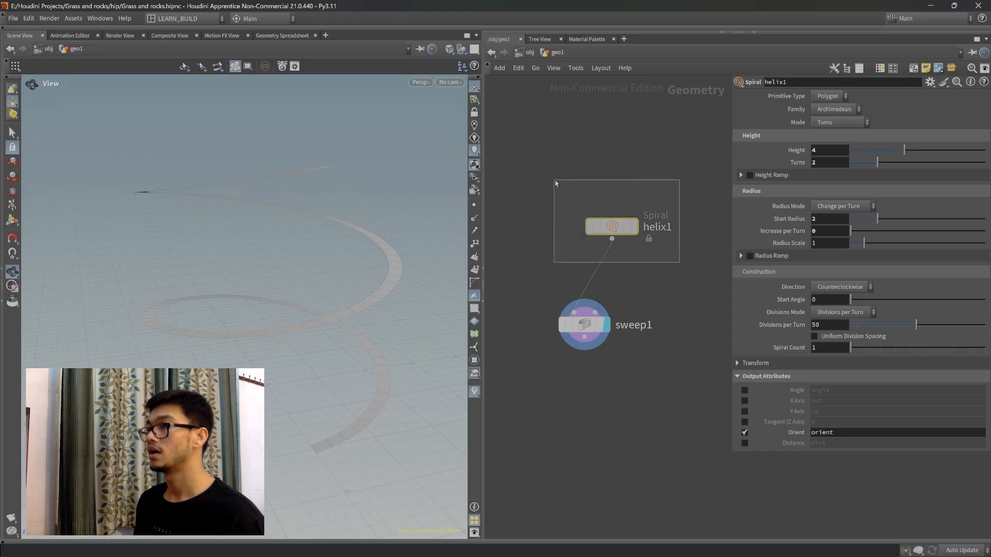
pyautogui.moveTo(621, 231)
pyautogui.mouseDown()
pyautogui.moveTo(606, 211)
pyautogui.moveTo(627, 227)
pyautogui.mouseUp()
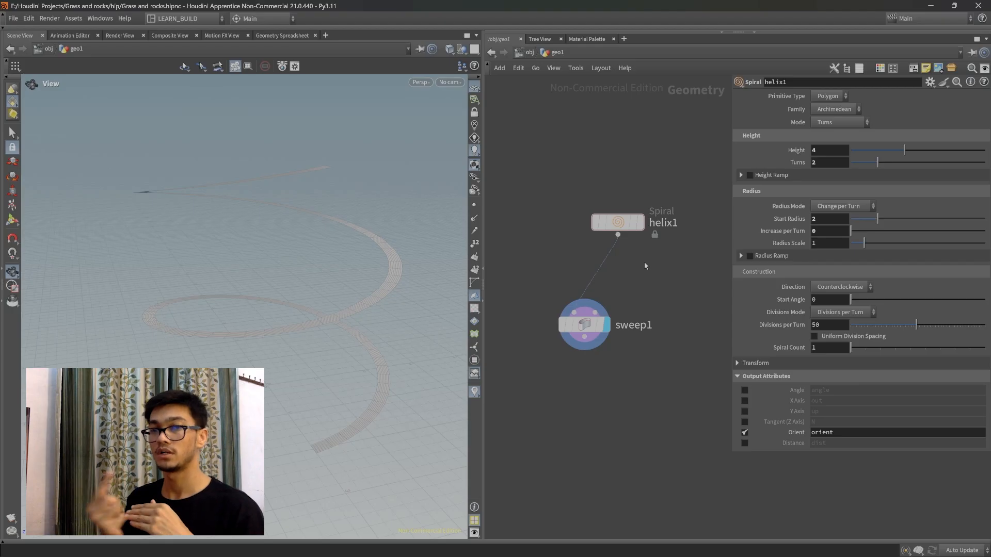
pyautogui.scroll(-1, 663, 331)
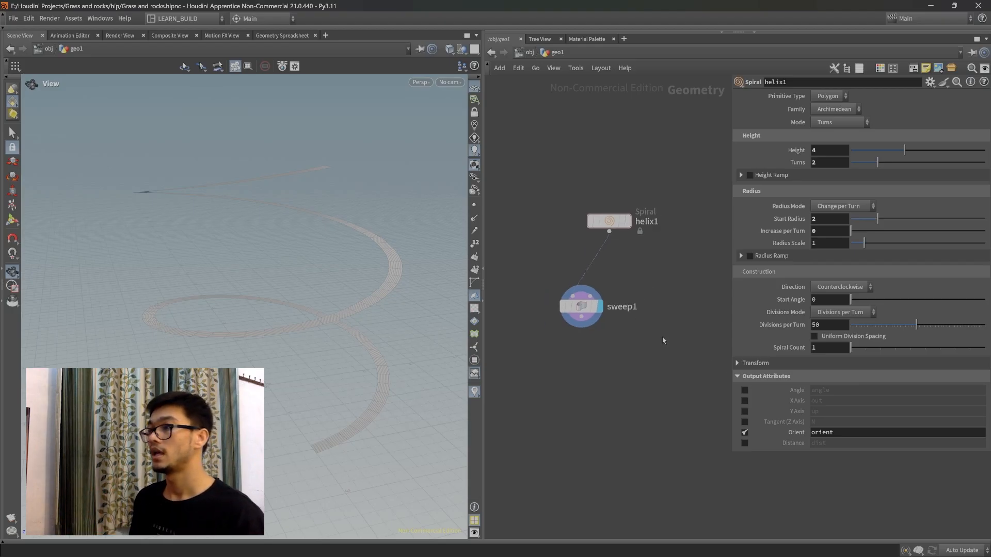
# Turn the spiral's Orient output off and back on to compare how the ribbon faces along the curve
pyautogui.click(743, 433)
pyautogui.moveTo(581, 307); pyautogui.dragTo(607, 328)
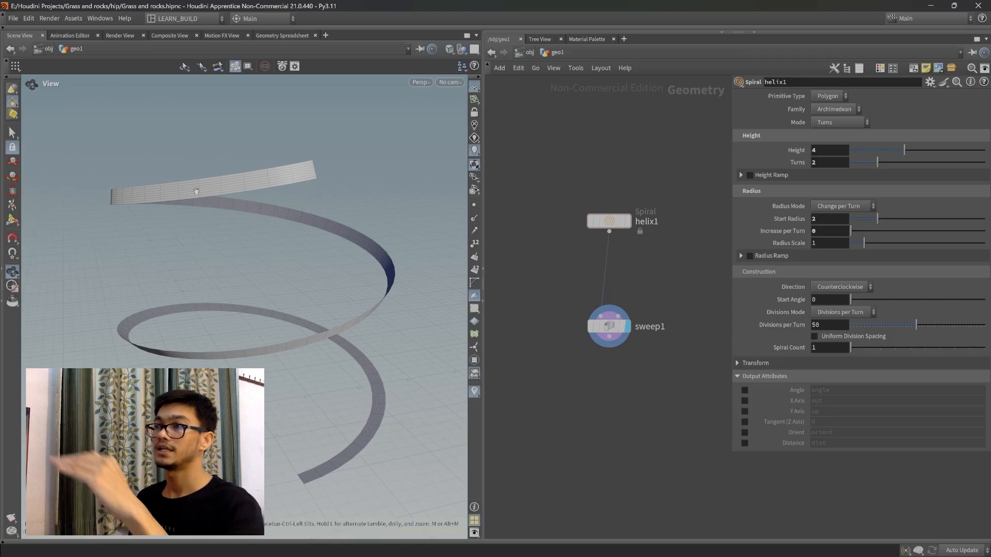
pyautogui.click(745, 434)
pyautogui.scroll(1, 673, 291)
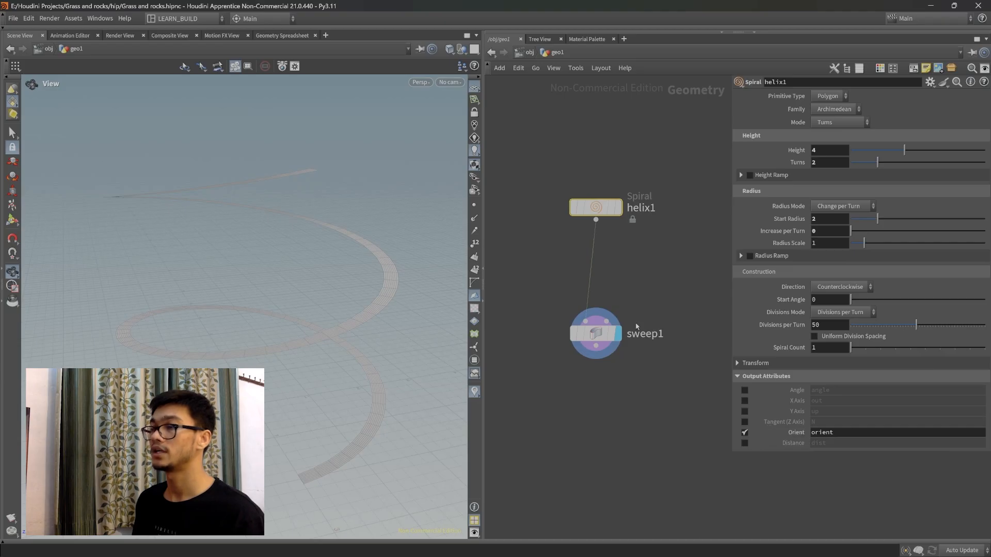
pyautogui.moveTo(643, 264); pyautogui.dragTo(645, 281, button='middle')
pyautogui.moveTo(320, 258); pyautogui.dragTo(356, 284)
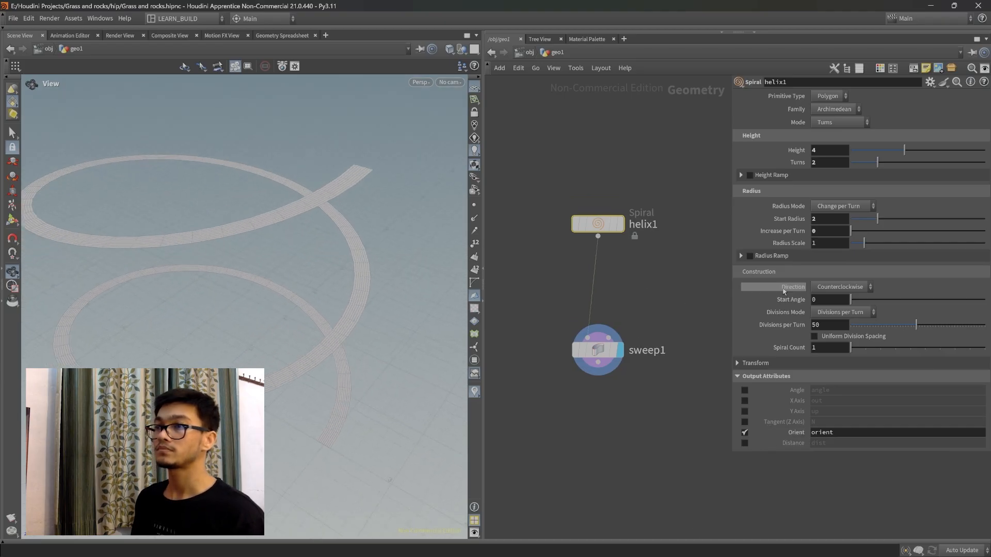
# Show the sweep1 parameters and widen the ribbon to 0.385
pyautogui.click(598, 350)
pyautogui.moveTo(647, 316); pyautogui.dragTo(663, 310, button='middle')
pyautogui.moveTo(309, 355); pyautogui.dragTo(343, 330)
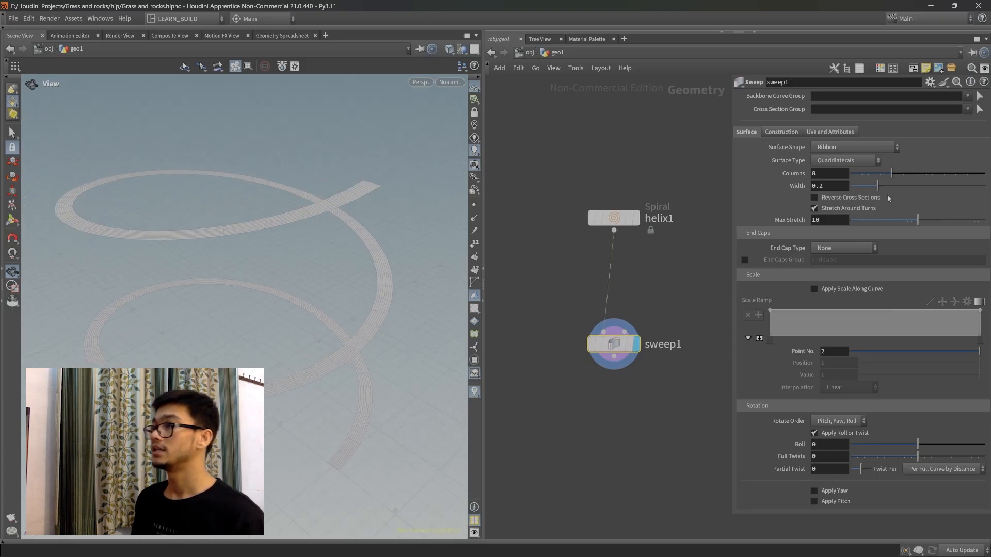
pyautogui.moveTo(883, 190); pyautogui.dragTo(904, 190)
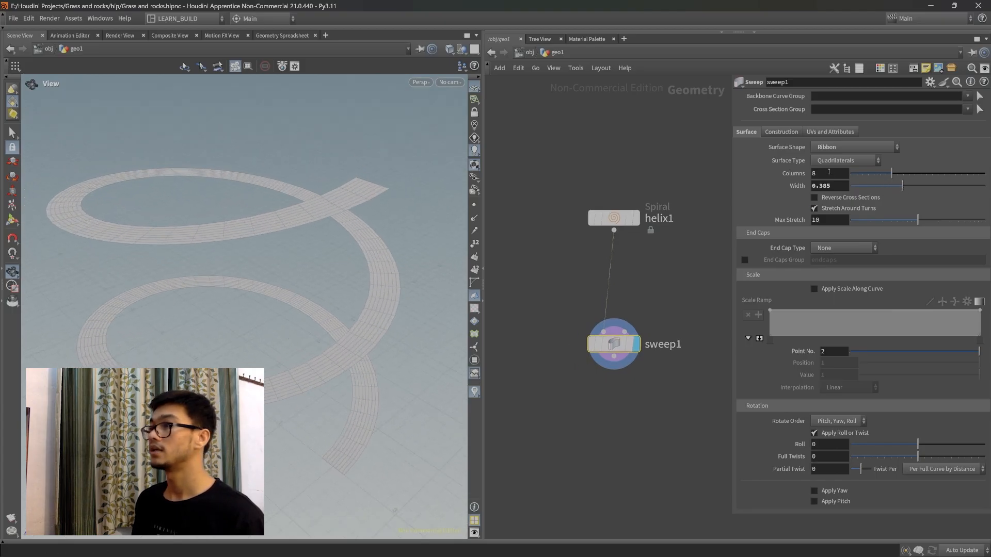
# Reduce the ribbon's columns to 1 and check the segments from several angles
pyautogui.write('1')
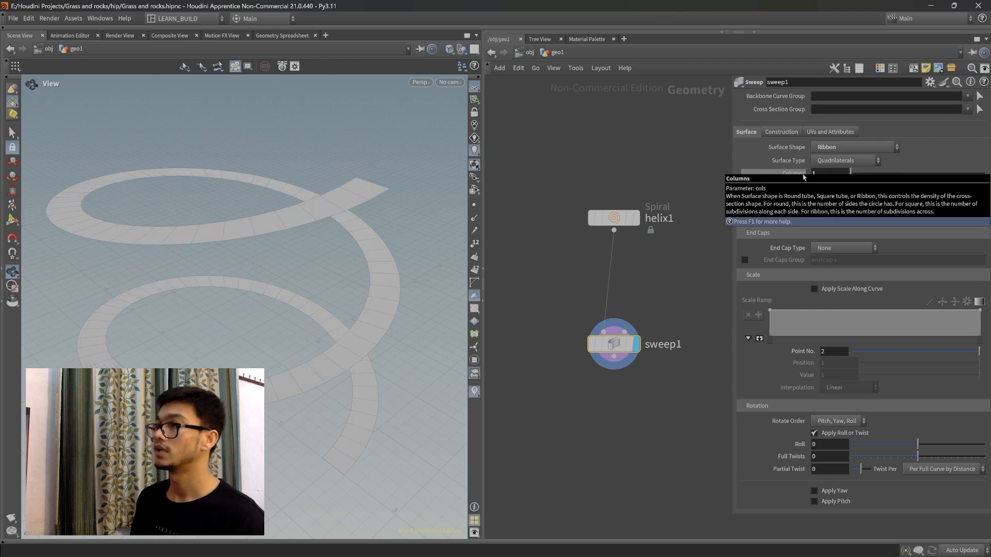
pyautogui.moveTo(356, 331); pyautogui.dragTo(347, 338)
pyautogui.scroll(3, 361, 438)
pyautogui.moveTo(369, 465); pyautogui.dragTo(359, 362, button='middle')
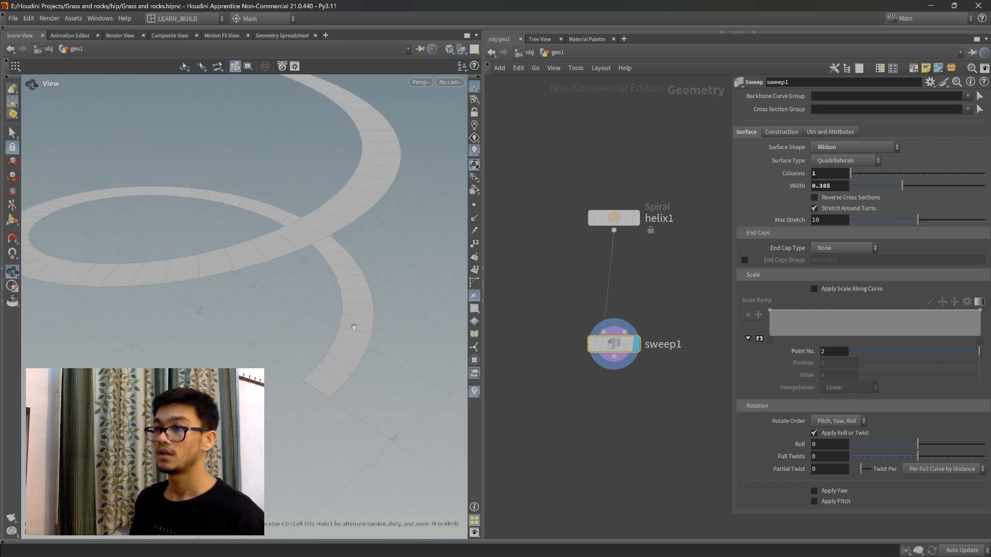
pyautogui.scroll(3, 360, 362)
pyautogui.moveTo(359, 362); pyautogui.dragTo(364, 299)
pyautogui.moveTo(281, 230); pyautogui.dragTo(302, 329)
pyautogui.moveTo(189, 224); pyautogui.dragTo(224, 220)
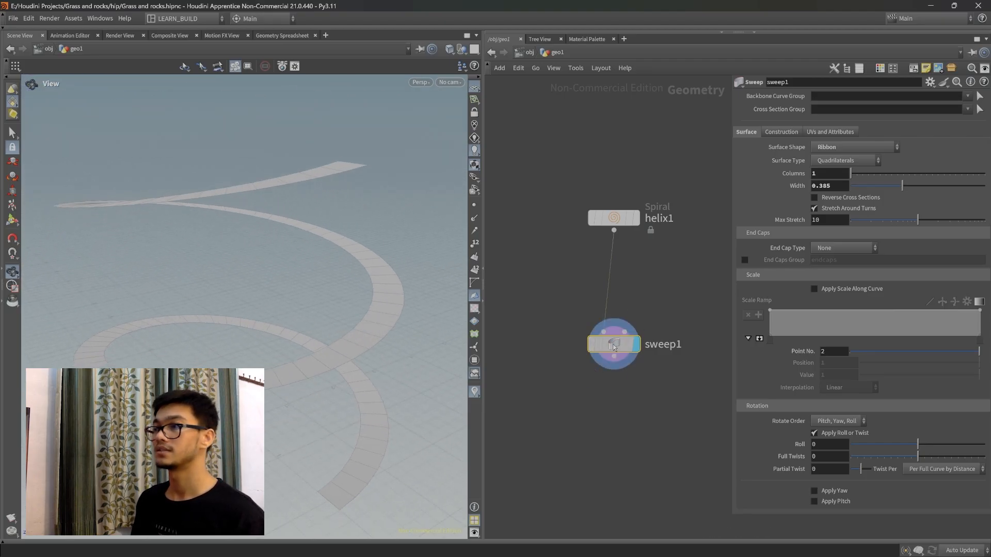
# Add a PolyExtrude node below sweep1, wire the sweep's output into it and display its result
pyautogui.moveTo(614, 346); pyautogui.dragTo(585, 305)
pyautogui.press('Tab')
pyautogui.write('e')
pyautogui.press('BackSpace')
pyautogui.write('poly')
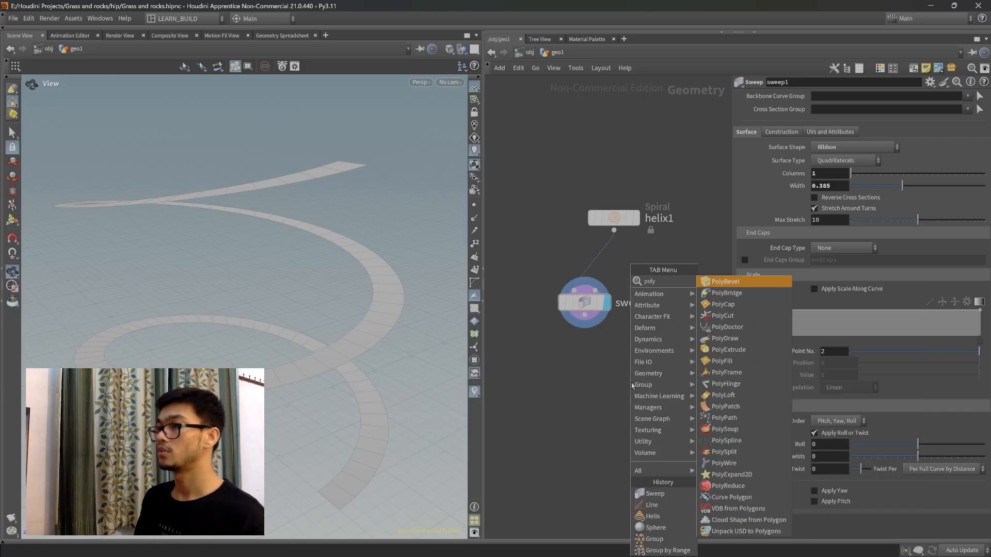
pyautogui.write('ex')
pyautogui.press('Return')
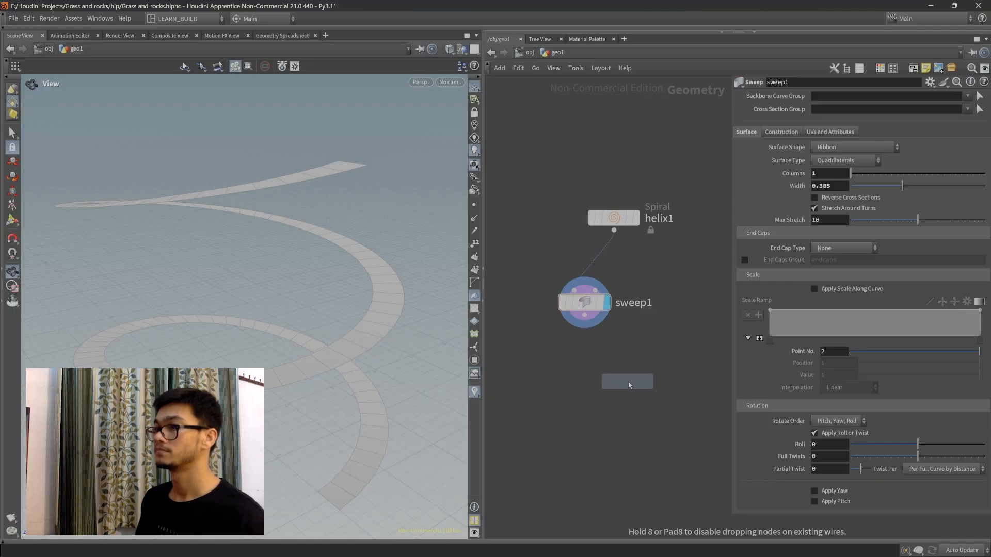
pyautogui.click(617, 380)
pyautogui.moveTo(587, 316); pyautogui.dragTo(606, 390)
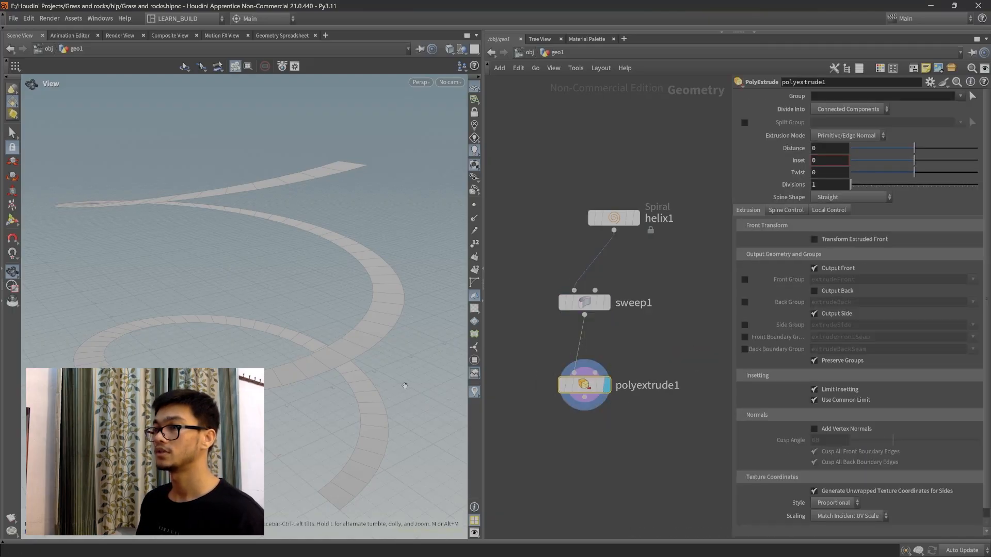
# Extrude the spiral ribbon by a distance of about 0.083 using the viewport handle and check its underside
pyautogui.moveTo(398, 385); pyautogui.dragTo(390, 356)
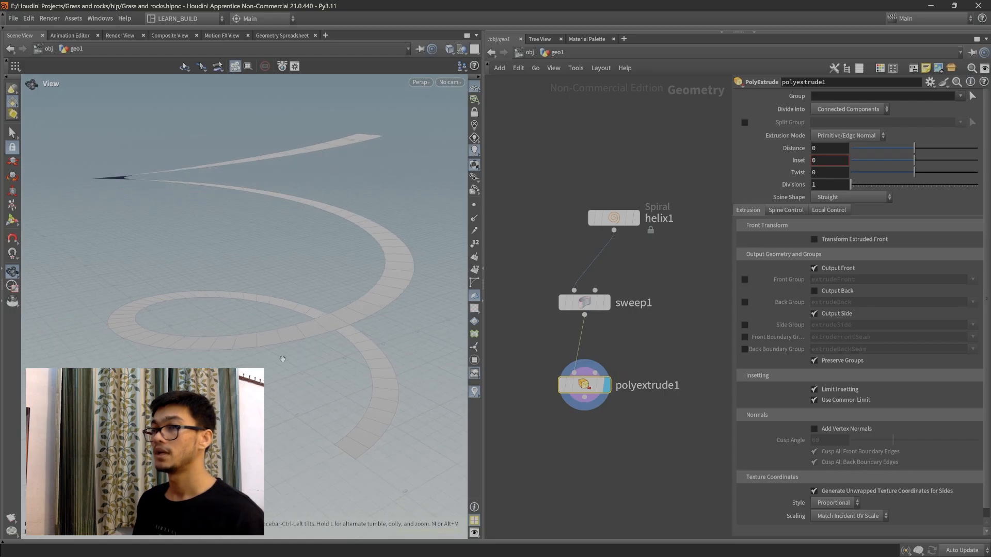
pyautogui.click(12, 221)
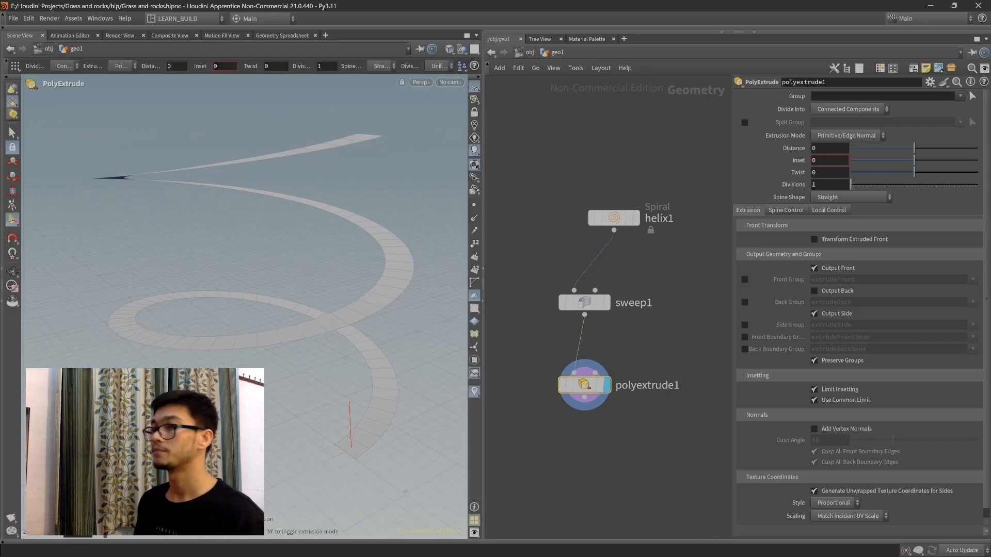
pyautogui.moveTo(347, 396); pyautogui.dragTo(346, 369)
pyautogui.keyDown('alt'); pyautogui.moveTo(393, 420); pyautogui.dragTo(329, 305); pyautogui.keyUp('alt')
pyautogui.keyDown('alt'); pyautogui.moveTo(329, 305); pyautogui.dragTo(311, 258, button='right'); pyautogui.keyUp('alt')
pyautogui.keyDown('alt'); pyautogui.moveTo(311, 258); pyautogui.dragTo(382, 293); pyautogui.keyUp('alt')
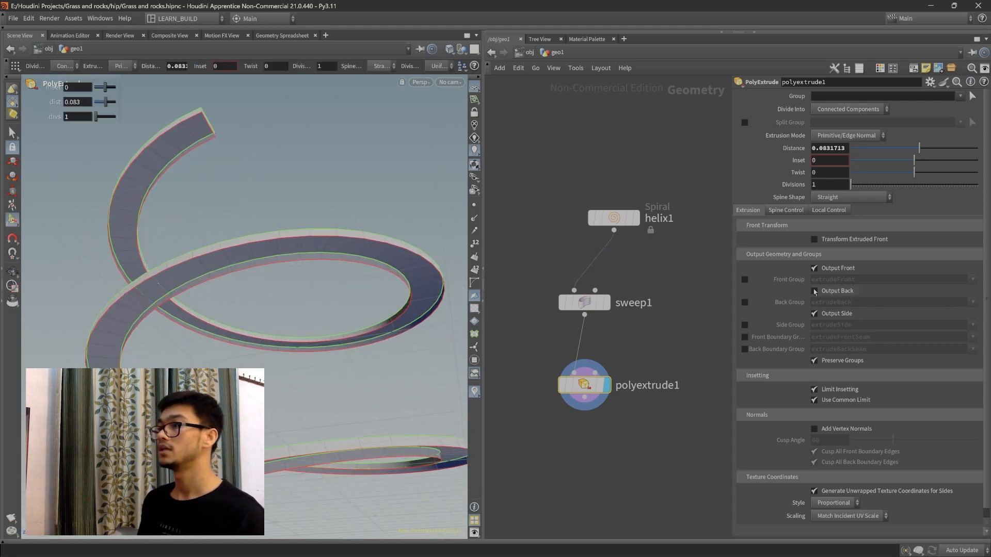
pyautogui.keyDown('alt'); pyautogui.moveTo(245, 261); pyautogui.dragTo(166, 307); pyautogui.keyUp('alt')
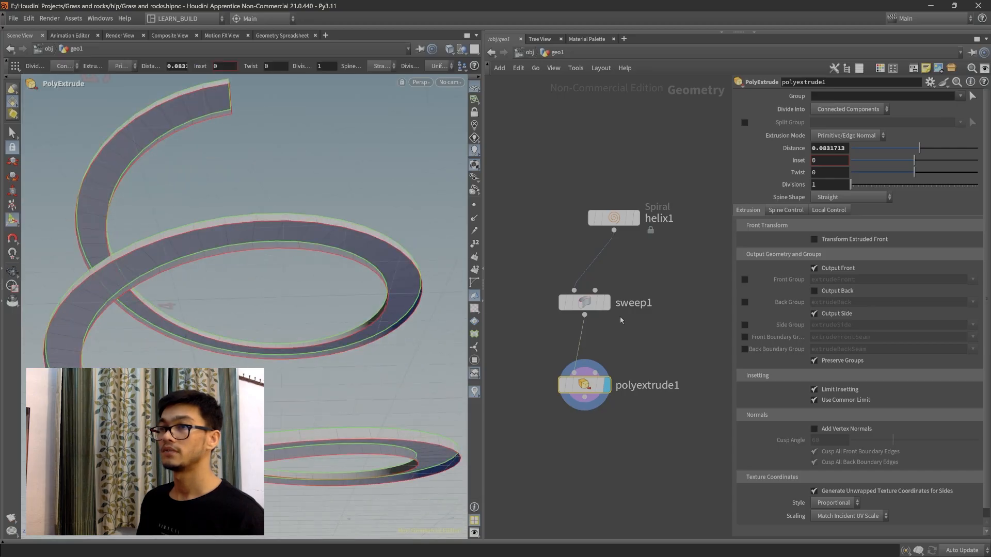
# Enable Output Back on polyextrude1 to close the extruded spiral and view it from above and below
pyautogui.click(814, 292)
pyautogui.keyDown('alt'); pyautogui.moveTo(273, 311); pyautogui.dragTo(173, 242); pyautogui.keyUp('alt')
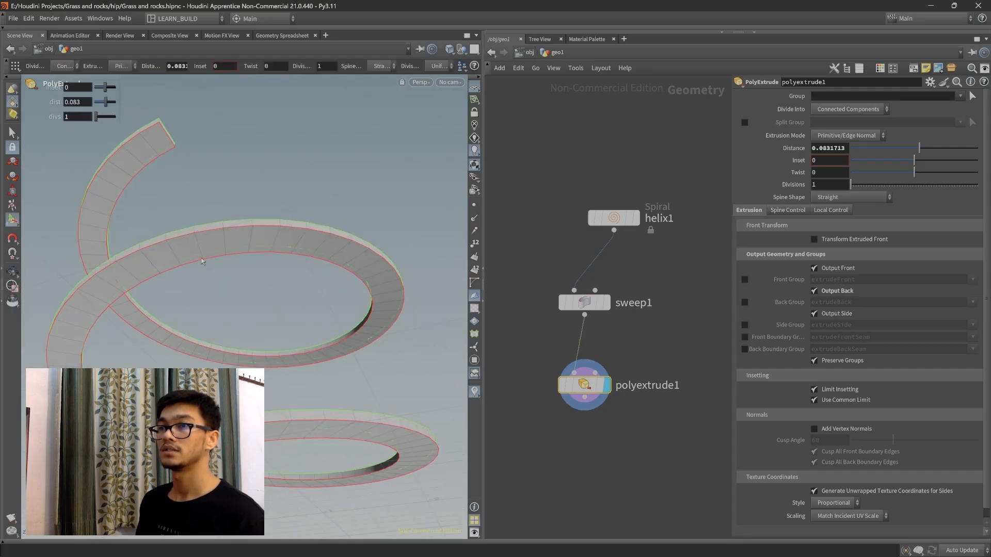
pyautogui.keyDown('alt'); pyautogui.moveTo(201, 261); pyautogui.dragTo(333, 311); pyautogui.keyUp('alt')
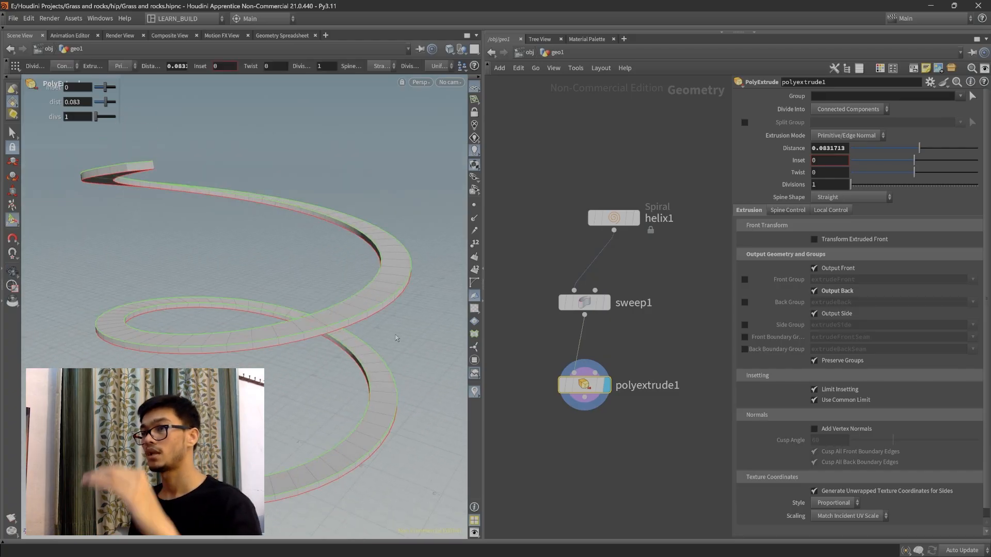
pyautogui.keyDown('alt'); pyautogui.moveTo(397, 338); pyautogui.dragTo(306, 322); pyautogui.keyUp('alt')
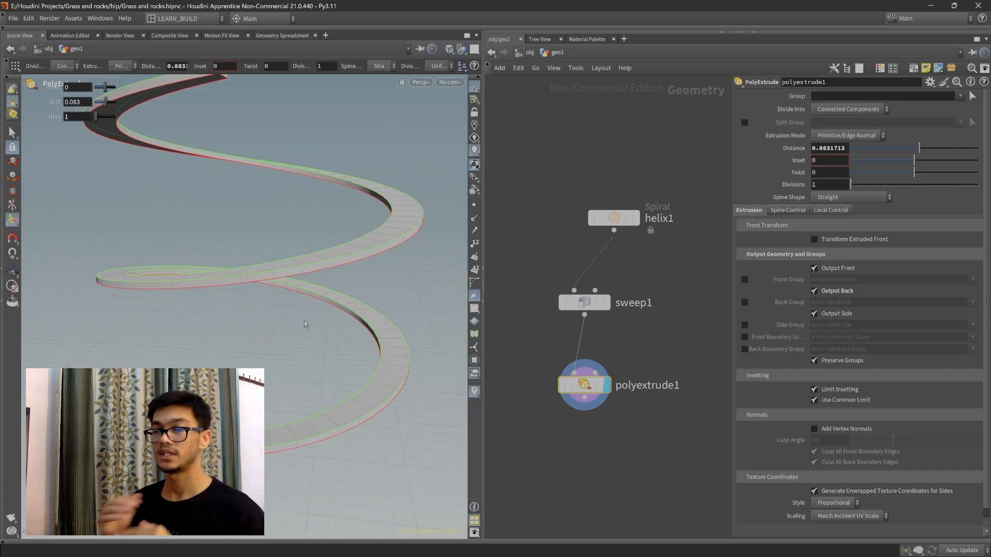
# Examine the lower end of the extruded spiral and its individual segments up close with the View tool
pyautogui.scroll(1, 351, 315)
pyautogui.scroll(-1, 353, 307)
pyautogui.keyDown('alt'); pyautogui.moveTo(309, 400); pyautogui.dragTo(324, 351, button='middle'); pyautogui.keyUp('alt')
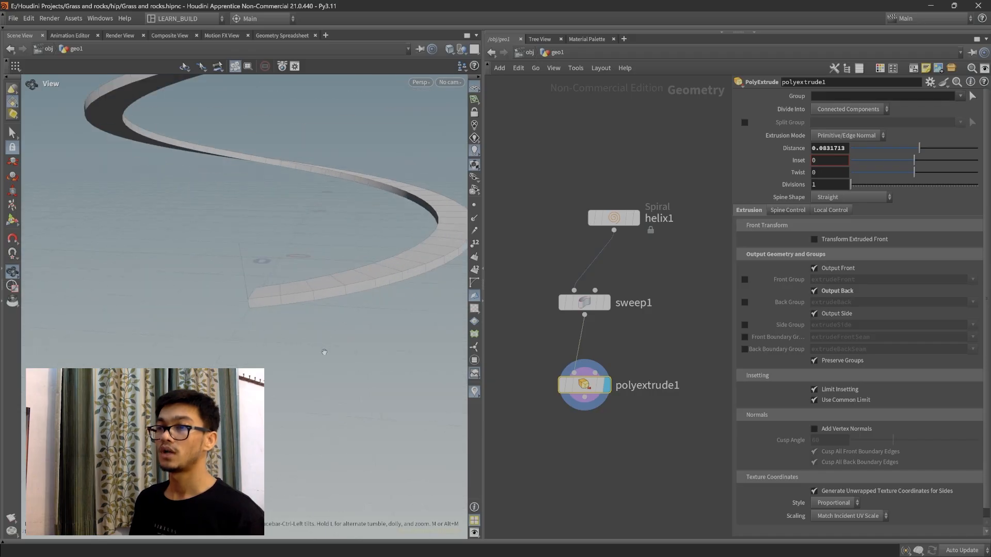
pyautogui.scroll(2, 324, 351)
pyautogui.keyDown('alt'); pyautogui.moveTo(324, 351); pyautogui.dragTo(308, 336); pyautogui.keyUp('alt')
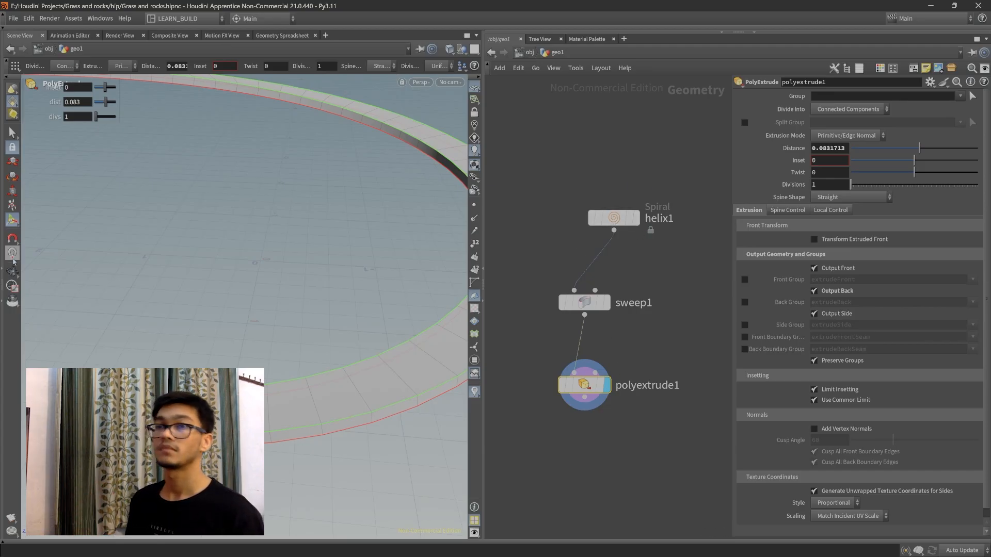
pyautogui.click(12, 272)
pyautogui.moveTo(382, 434); pyautogui.dragTo(315, 335, button='middle')
pyautogui.scroll(-3, 315, 336)
pyautogui.moveTo(315, 335); pyautogui.dragTo(304, 365)
pyautogui.scroll(4, 309, 362)
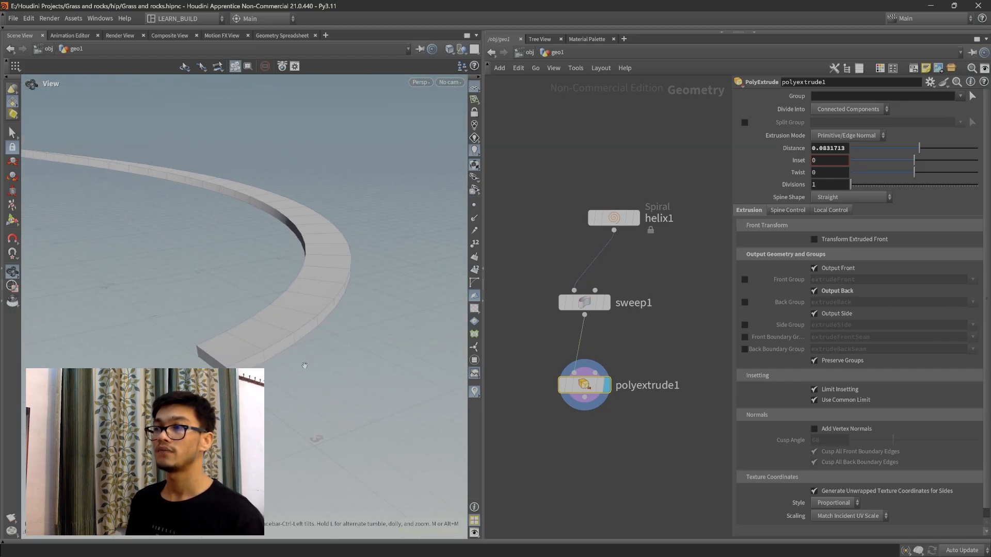
# Add a Group node below polyextrude1, wire the extrusion's output into it and display its result
pyautogui.press('p')
pyautogui.moveTo(721, 300); pyautogui.dragTo(716, 260, button='middle')
pyautogui.moveTo(315, 321); pyautogui.dragTo(266, 354)
pyautogui.moveTo(230, 323); pyautogui.dragTo(202, 349)
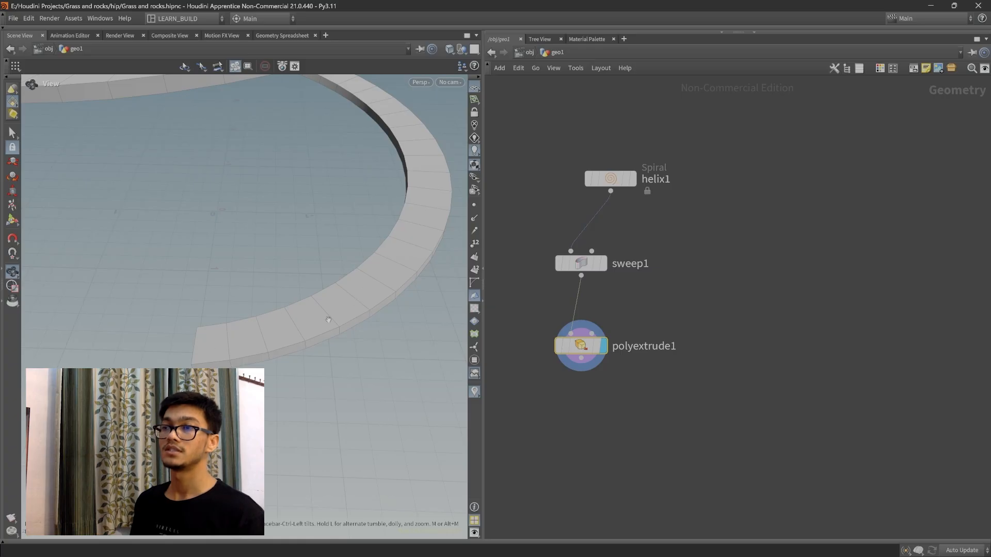
pyautogui.press('Tab')
pyautogui.write('group')
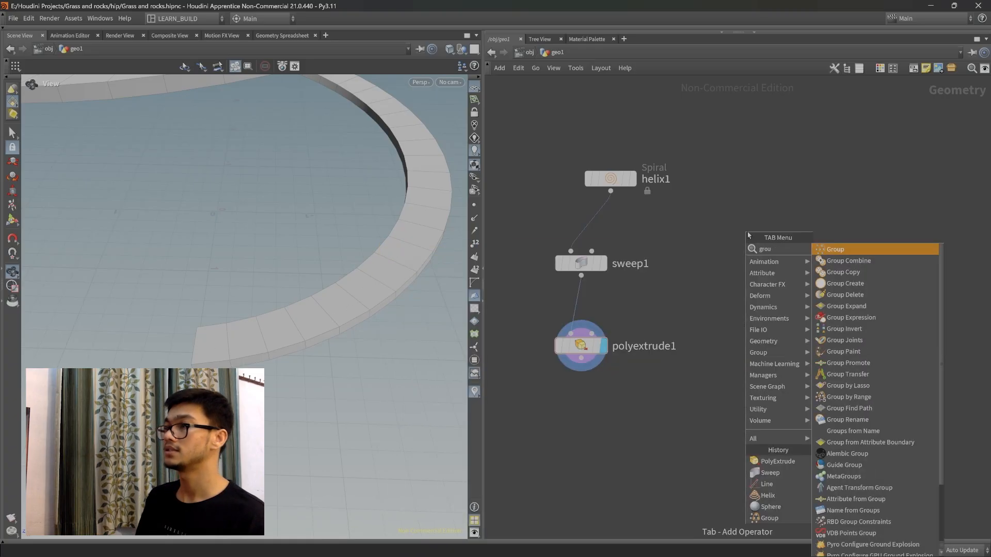
pyautogui.press('Return')
pyautogui.moveTo(739, 302); pyautogui.dragTo(751, 241, button='middle')
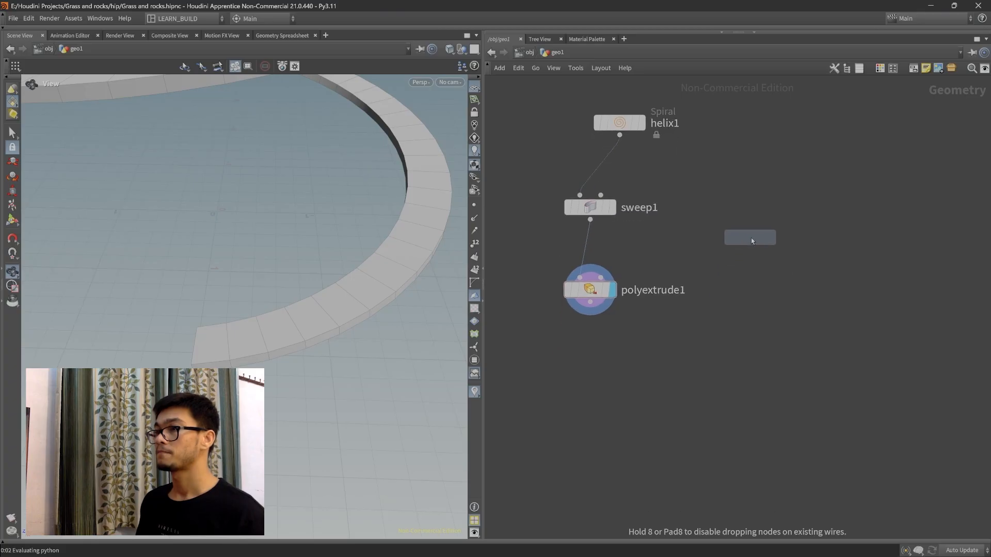
pyautogui.click(590, 392)
pyautogui.moveTo(596, 357); pyautogui.dragTo(579, 380)
pyautogui.moveTo(670, 391); pyautogui.dragTo(682, 373, button='middle')
pyautogui.moveTo(340, 367)
pyautogui.mouseDown()
pyautogui.moveTo(356, 346)
pyautogui.moveTo(348, 369)
pyautogui.mouseUp()
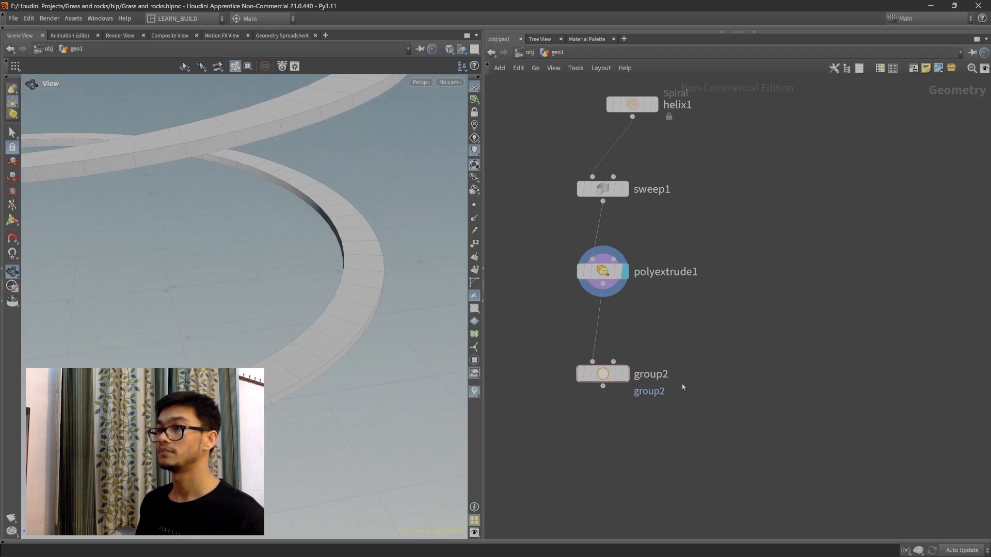
pyautogui.click(625, 374)
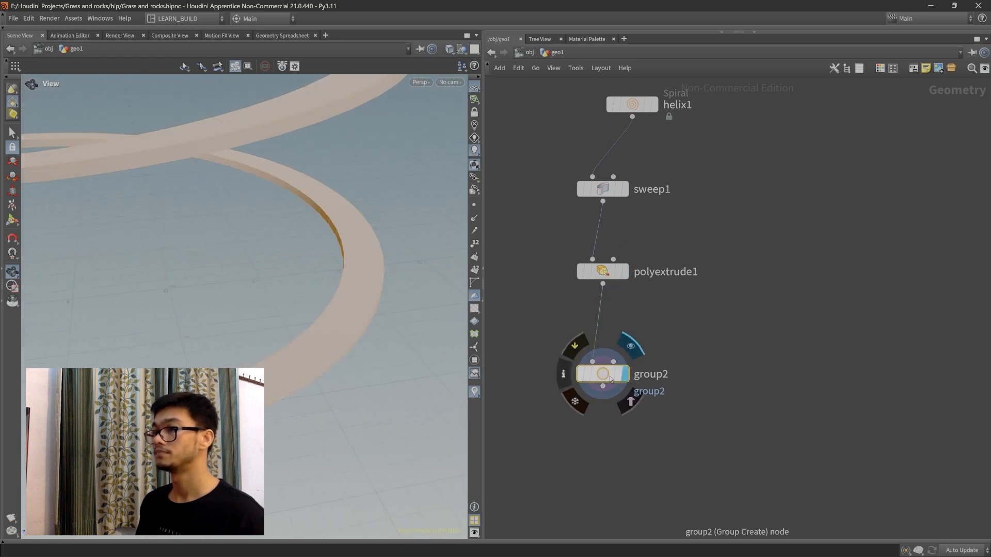
# Start picking faces for group2's base group and select alternate top faces at the spiral's lower end
pyautogui.press('p')
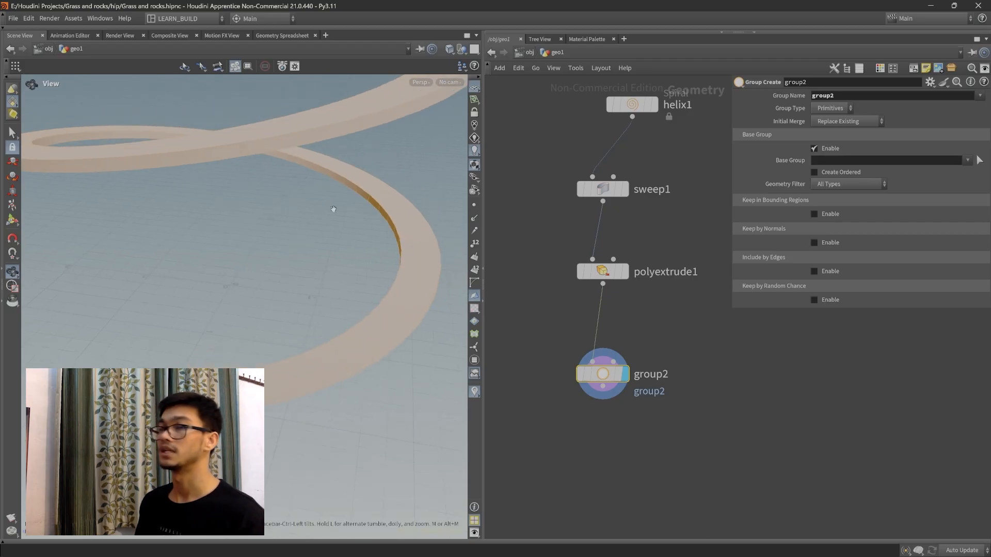
pyautogui.moveTo(330, 246); pyautogui.dragTo(321, 316)
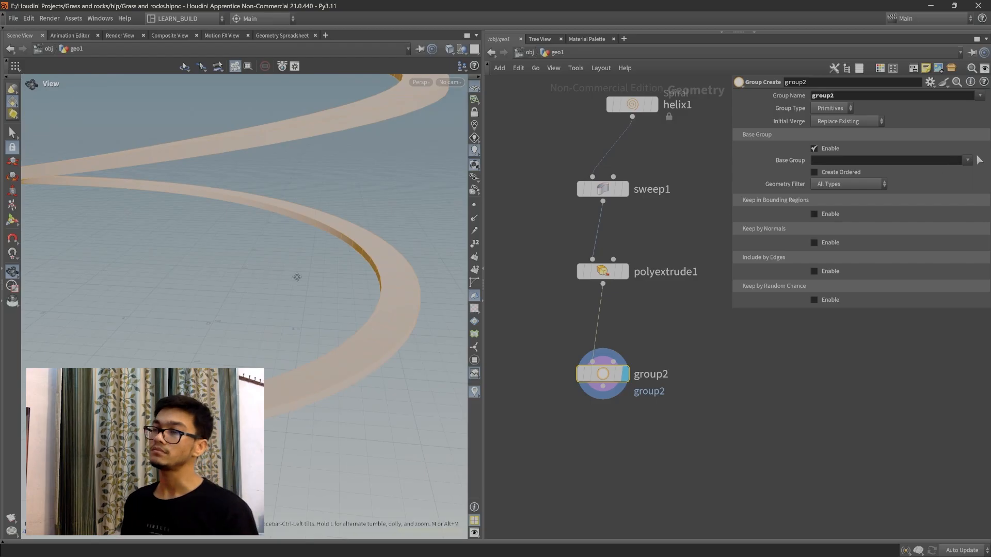
pyautogui.moveTo(287, 281); pyautogui.dragTo(296, 264)
pyautogui.click(979, 160)
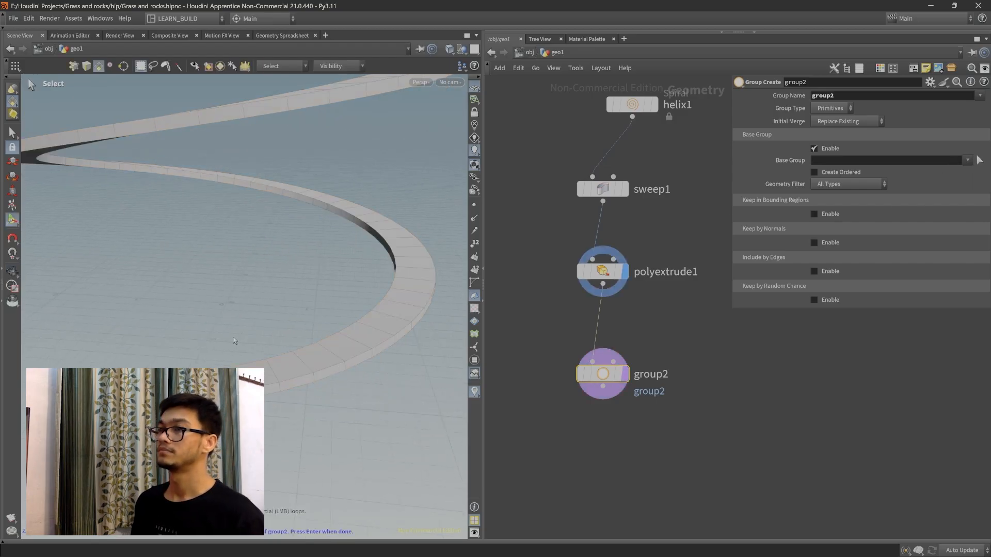
pyautogui.click(298, 365)
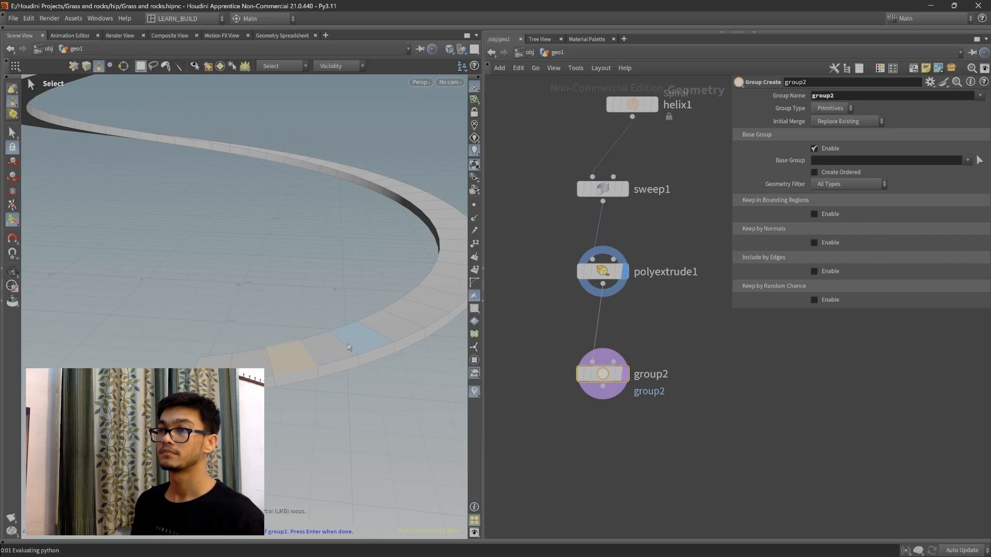
pyautogui.keyDown('shift'); pyautogui.click(294, 358); pyautogui.keyUp('shift')
pyautogui.keyDown('shift'); pyautogui.click(358, 338); pyautogui.keyUp('shift')
pyautogui.keyDown('shift'); pyautogui.click(416, 312); pyautogui.keyUp('shift')
# Extend the selection of alternate top faces around the spiral's bend, leave the selection mode and display group2's result
pyautogui.keyDown('alt'); pyautogui.moveTo(408, 360); pyautogui.dragTo(353, 398, button='middle'); pyautogui.keyUp('alt')
pyautogui.keyDown('alt'); pyautogui.moveTo(353, 398); pyautogui.dragTo(338, 407); pyautogui.keyUp('alt')
pyautogui.keyDown('shift'); pyautogui.click(422, 322); pyautogui.keyUp('shift')
pyautogui.keyDown('alt'); pyautogui.moveTo(414, 339); pyautogui.dragTo(358, 364); pyautogui.keyUp('alt')
pyautogui.keyDown('alt'); pyautogui.moveTo(414, 280); pyautogui.dragTo(326, 410); pyautogui.keyUp('alt')
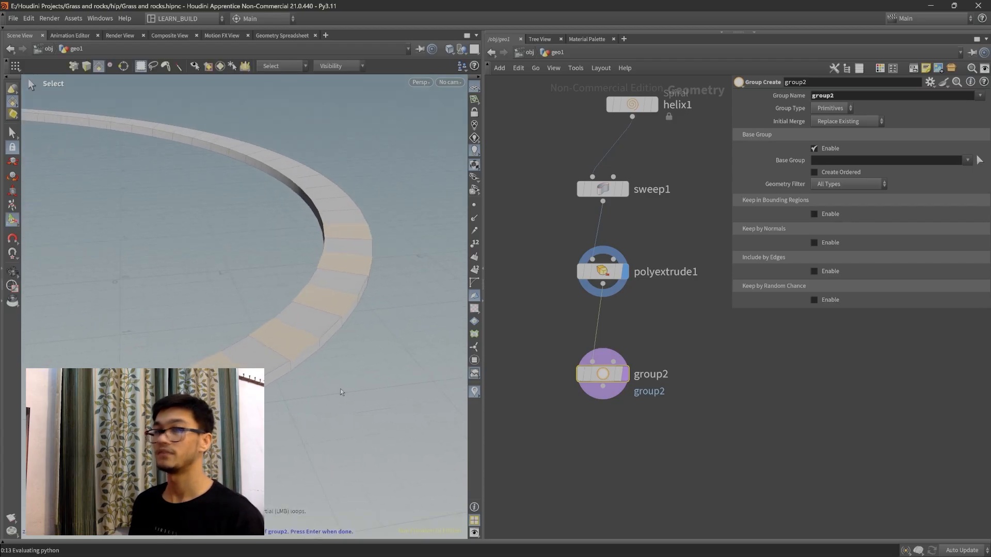
pyautogui.press('alt')
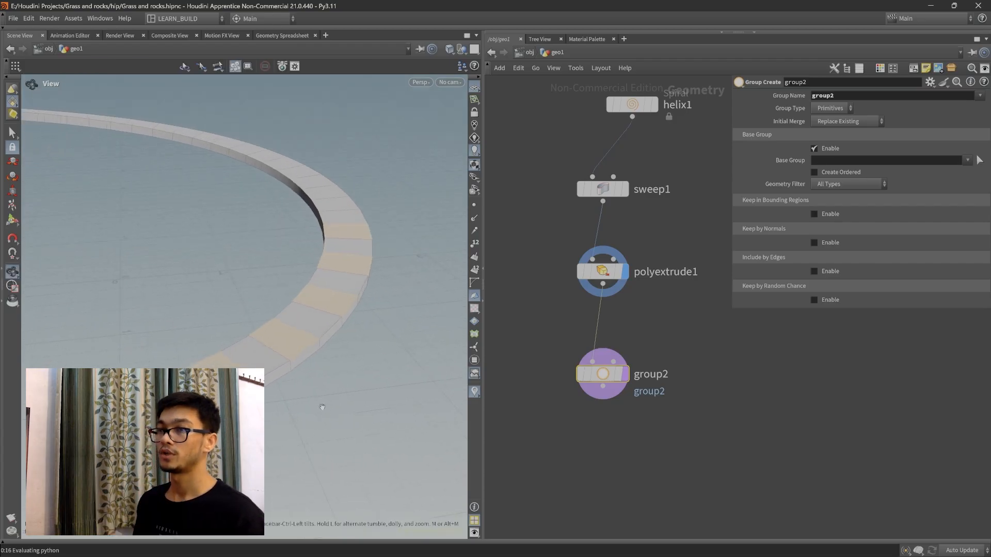
pyautogui.keyDown('alt'); pyautogui.moveTo(322, 407); pyautogui.dragTo(348, 379); pyautogui.keyUp('alt')
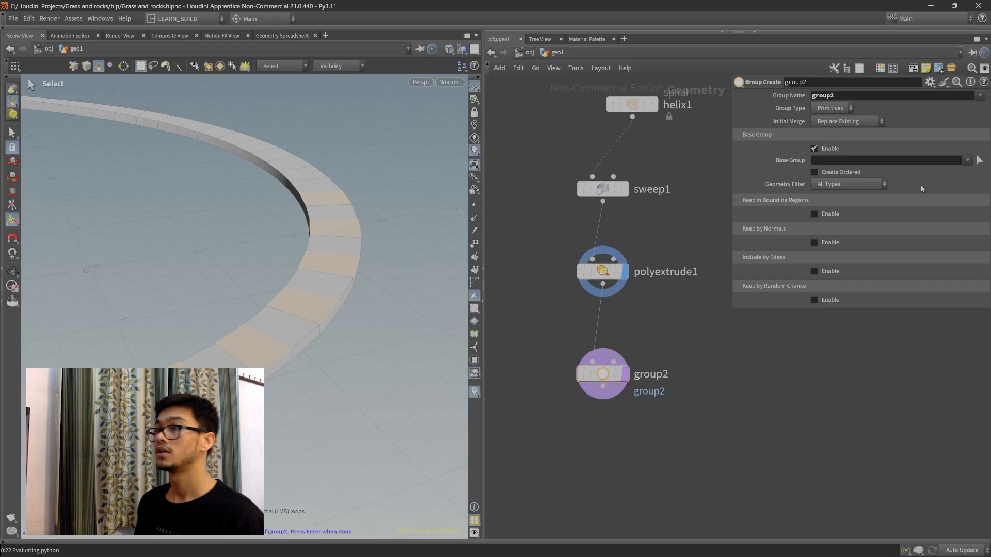
pyautogui.keyDown('alt'); pyautogui.moveTo(305, 353); pyautogui.dragTo(310, 344); pyautogui.keyUp('alt')
pyautogui.moveTo(624, 375)
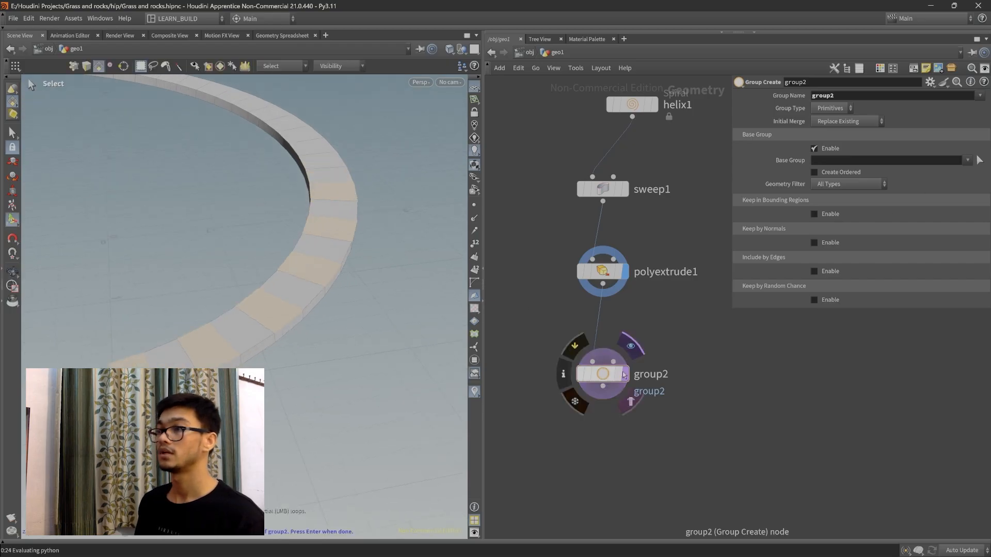
pyautogui.click(625, 375)
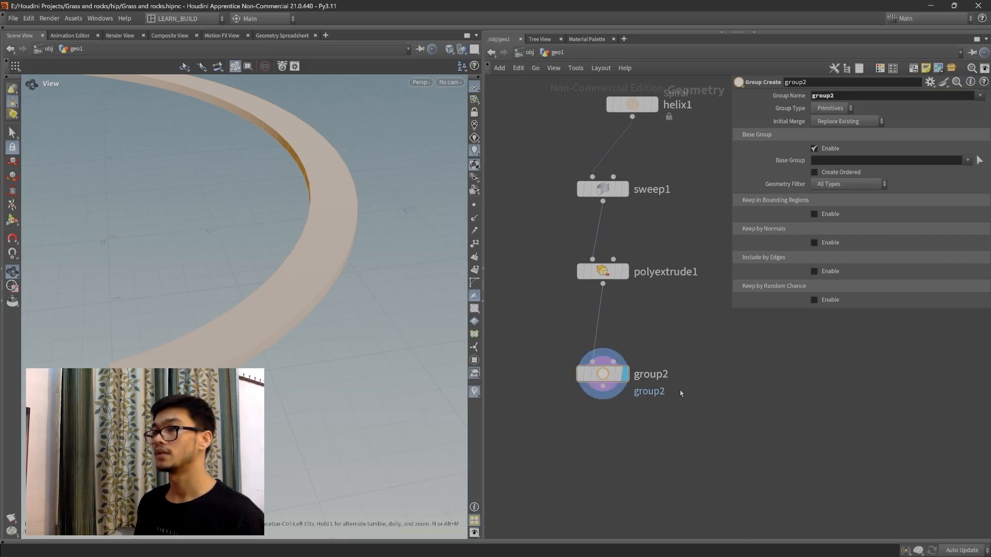
# Add a Group by Range node and insert it into the wire between polyextrude1 and group2
pyautogui.scroll(-5, 680, 393)
pyautogui.moveTo(316, 272); pyautogui.dragTo(341, 331)
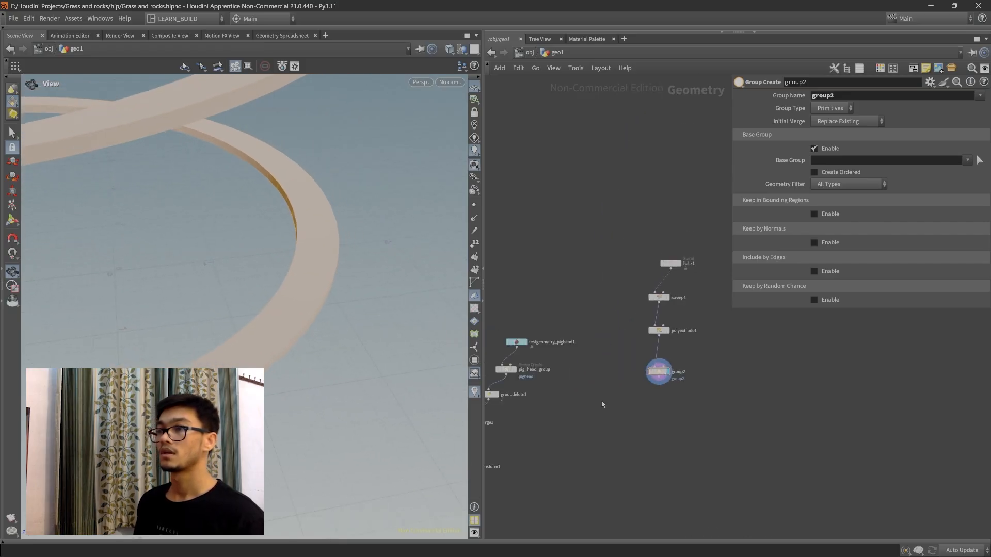
pyautogui.scroll(3, 712, 407)
pyautogui.press('Tab')
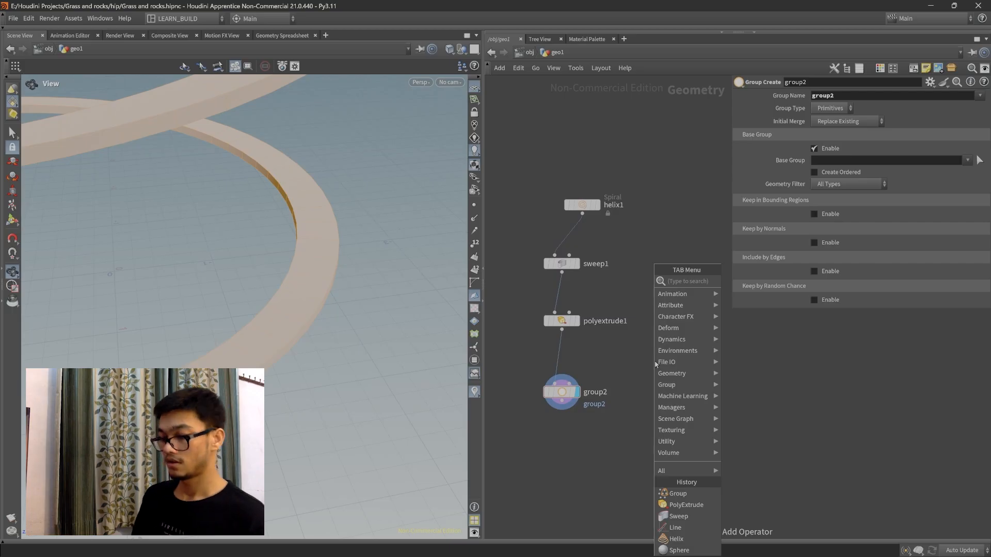
pyautogui.write('gourp')
pyautogui.press('BackSpace')
pyautogui.press('BackSpace')
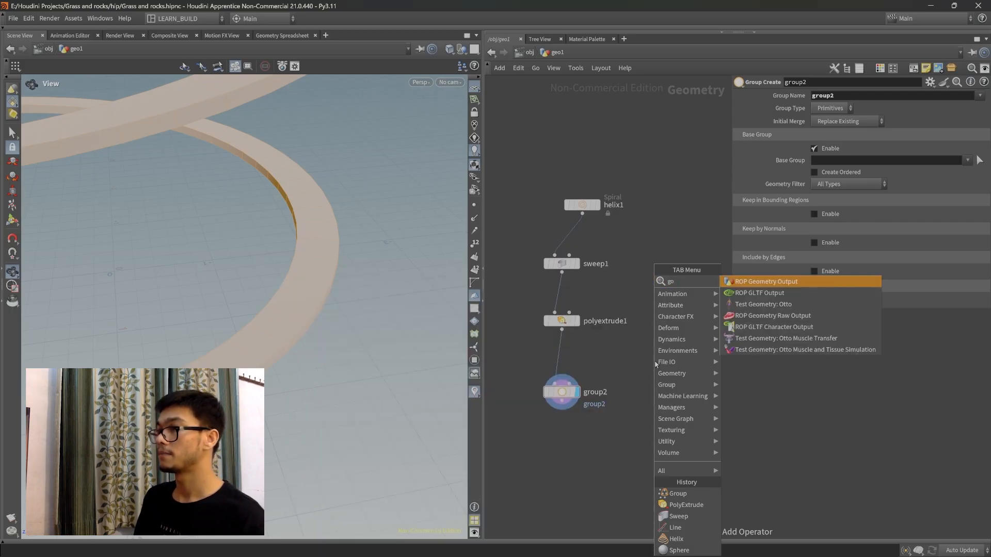
pyautogui.write('roup by')
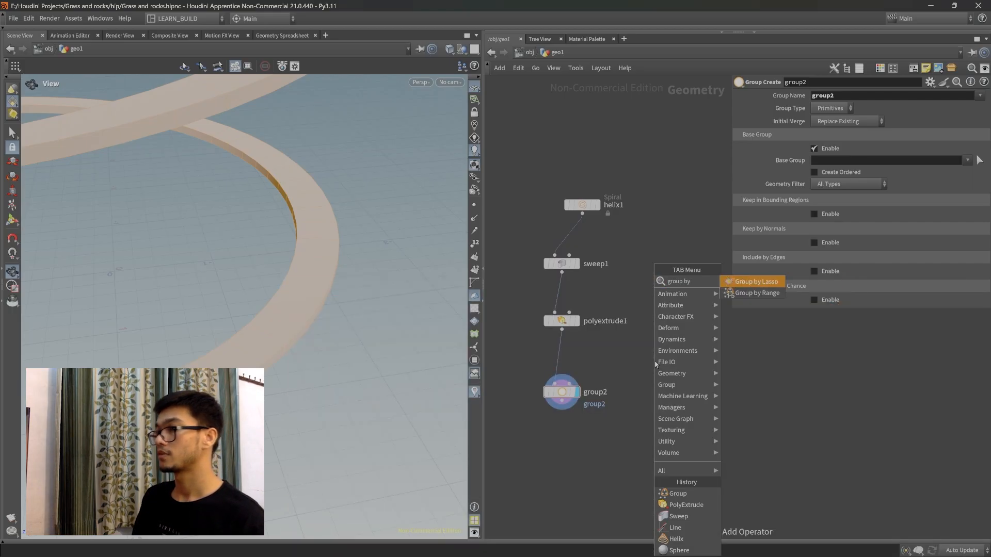
pyautogui.press('Return')
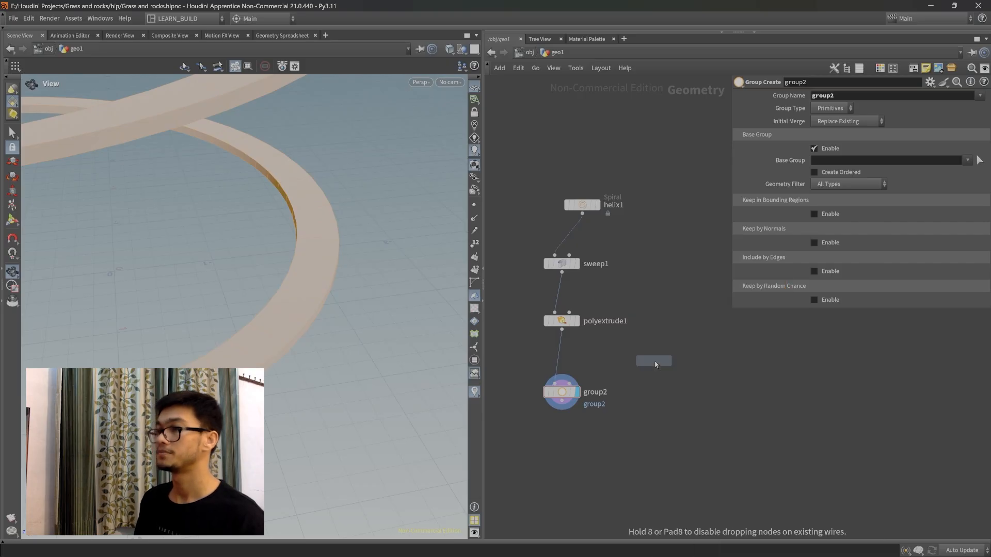
pyautogui.click(553, 358)
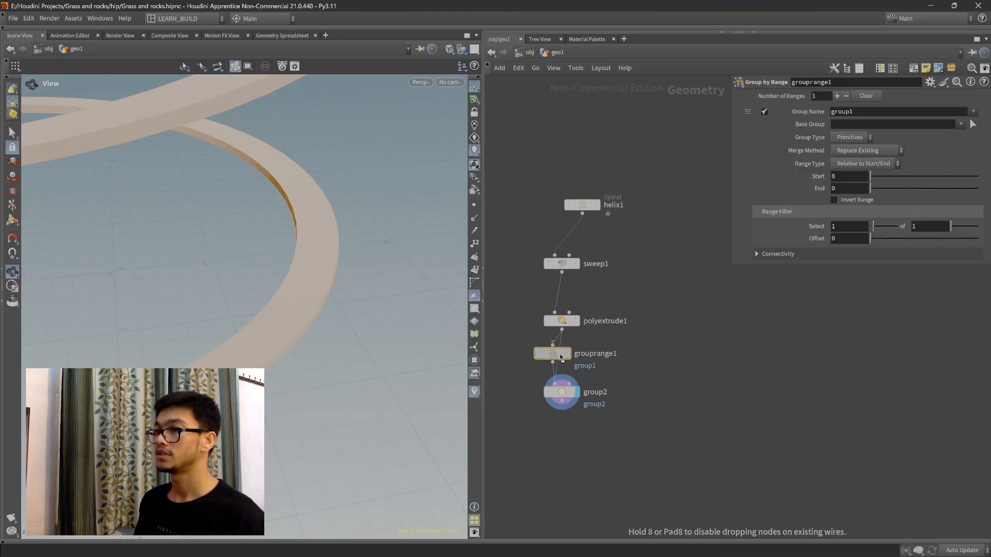
# Delete the group2 node and position grouprange1 below polyextrude1
pyautogui.click(562, 394)
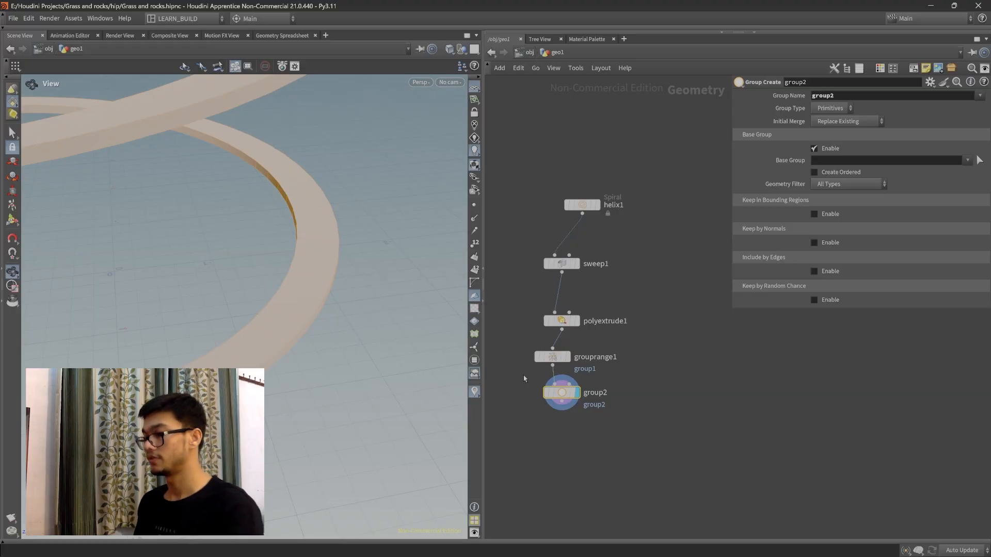
pyautogui.press('Delete')
pyautogui.scroll(3, 570, 416)
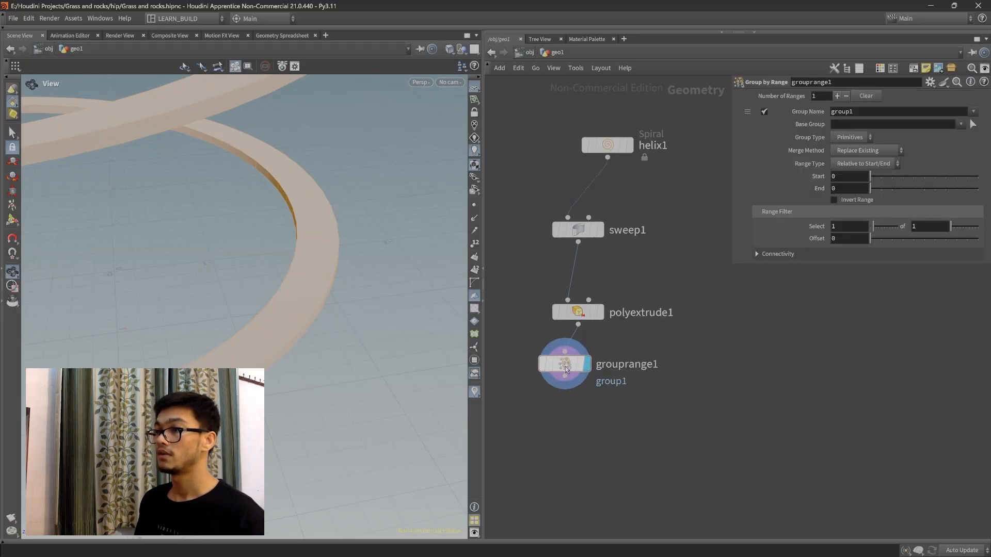
pyautogui.moveTo(570, 403)
pyautogui.keyDown('alt'); pyautogui.moveTo(414, 279); pyautogui.dragTo(336, 310); pyautogui.keyUp('alt')
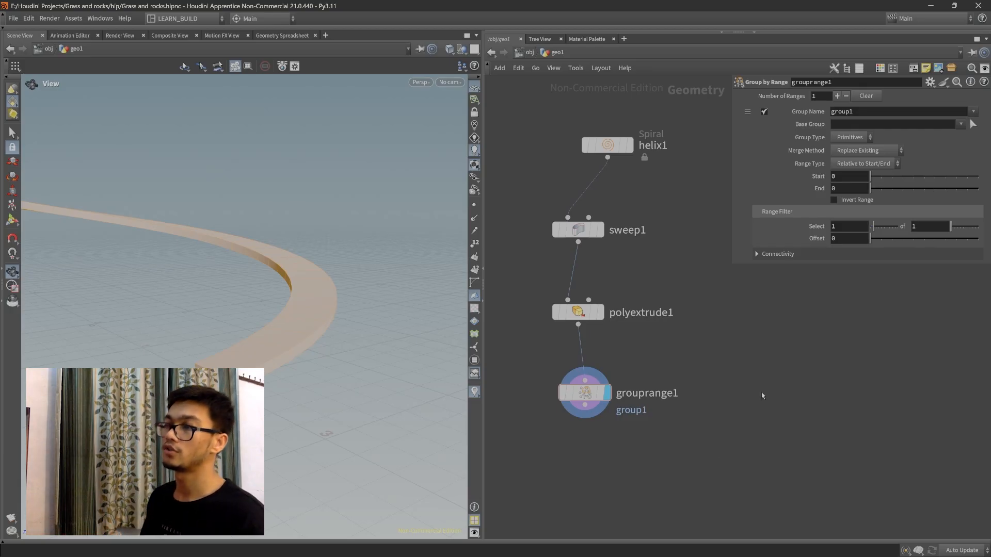
pyautogui.moveTo(720, 465); pyautogui.dragTo(593, 368)
pyautogui.moveTo(666, 405); pyautogui.dragTo(693, 408, button='middle')
pyautogui.scroll(-4, 691, 410)
pyautogui.moveTo(560, 393); pyautogui.dragTo(623, 394, button='middle')
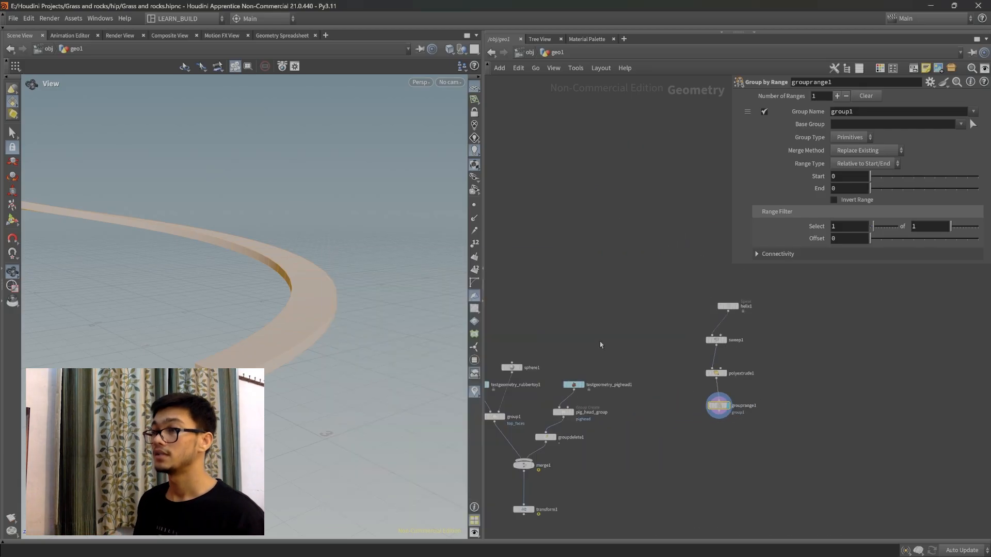
pyautogui.scroll(4, 625, 387)
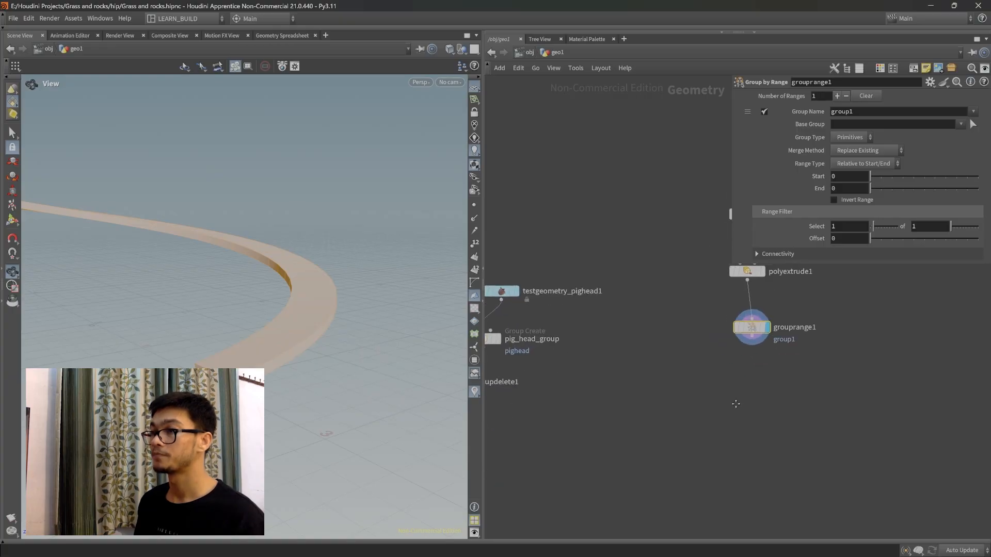
pyautogui.moveTo(743, 402); pyautogui.dragTo(606, 491, button='middle')
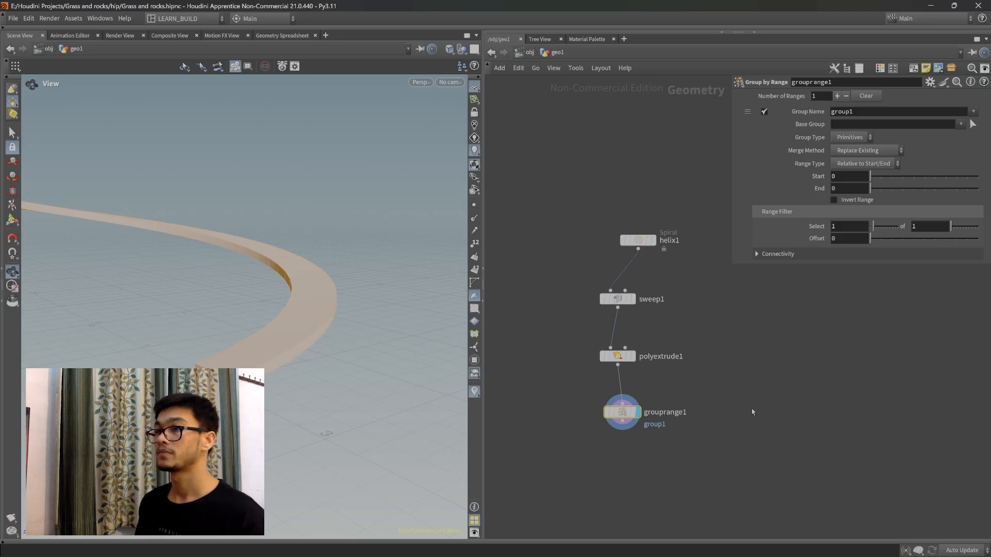
pyautogui.moveTo(752, 412); pyautogui.dragTo(784, 396, button='middle')
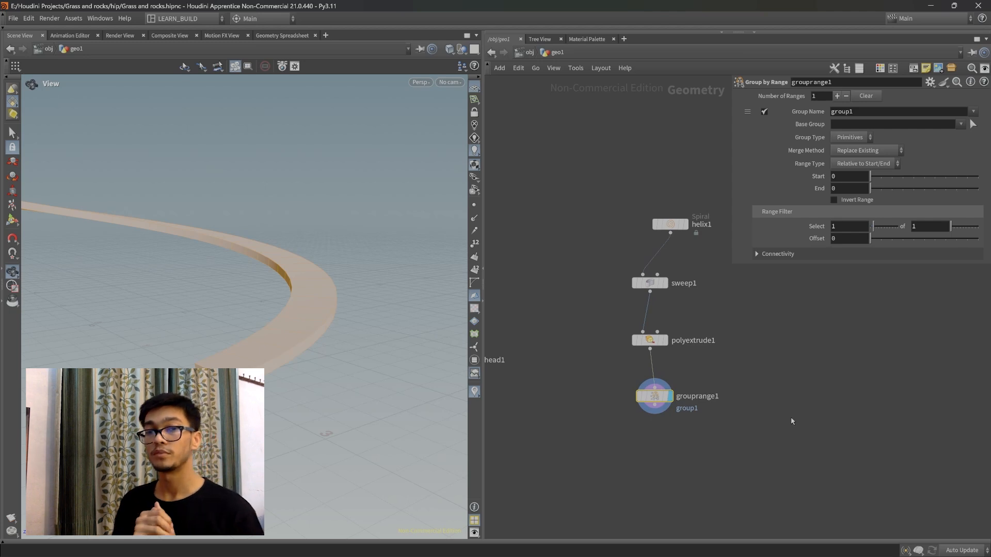
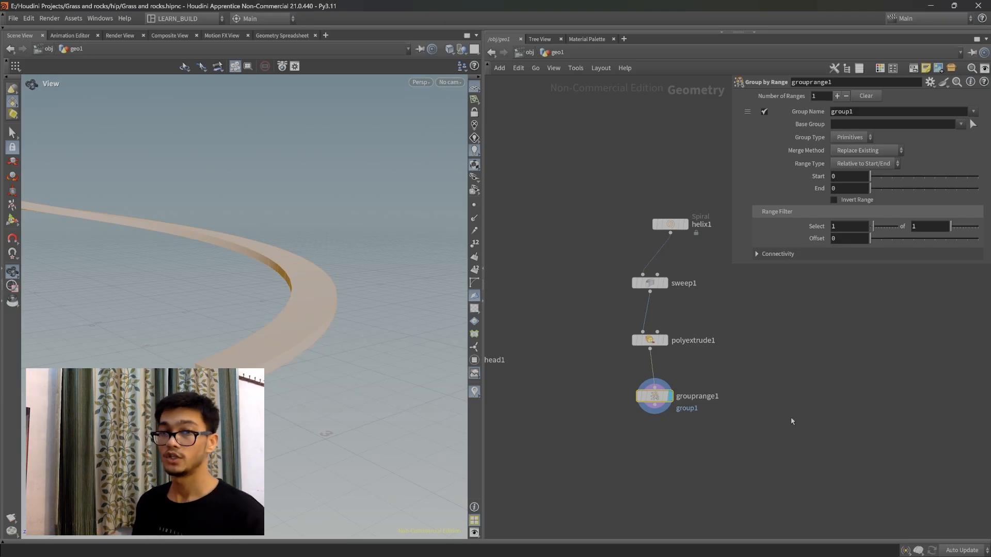
pyautogui.scroll(3, 719, 394)
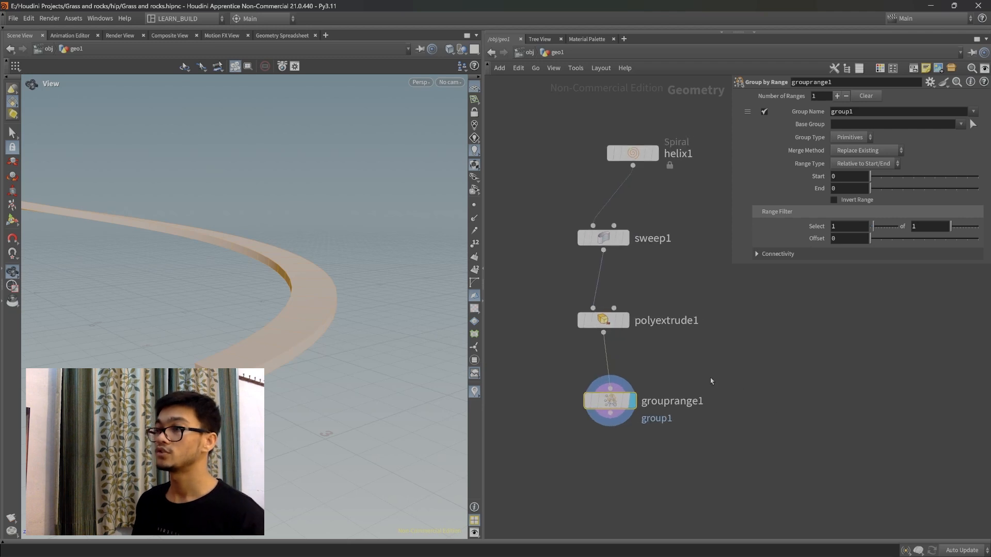
pyautogui.scroll(-2, 717, 407)
pyautogui.moveTo(755, 448); pyautogui.dragTo(533, 358)
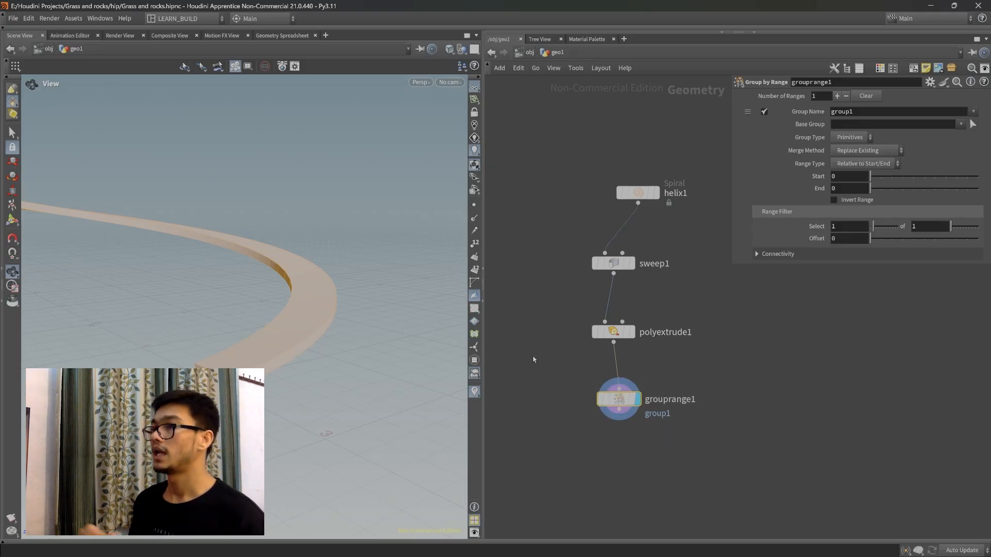
# Set grouprange1's Range Filter to select 1 of 2 primitives and inspect the grouped faces along the spiral
pyautogui.moveTo(196, 397); pyautogui.dragTo(267, 381, button='middle')
pyautogui.moveTo(309, 397); pyautogui.dragTo(173, 354)
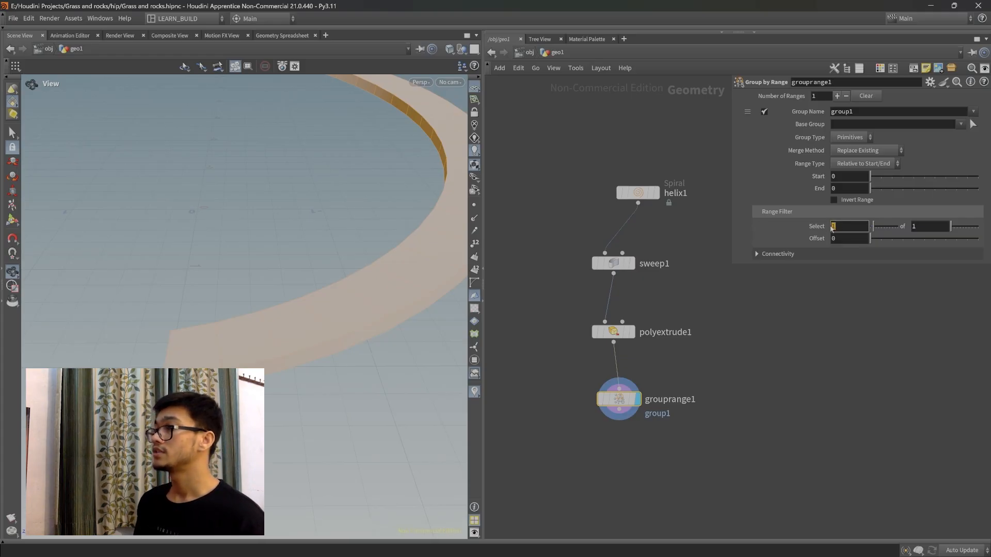
pyautogui.doubleClick(916, 226)
pyautogui.write('2')
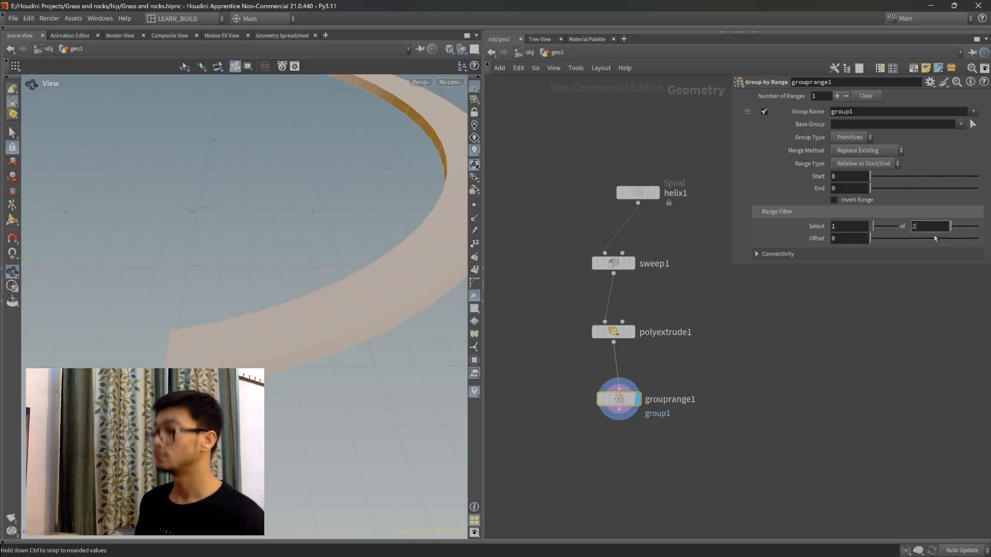
pyautogui.press('Return')
pyautogui.moveTo(344, 377); pyautogui.dragTo(282, 401)
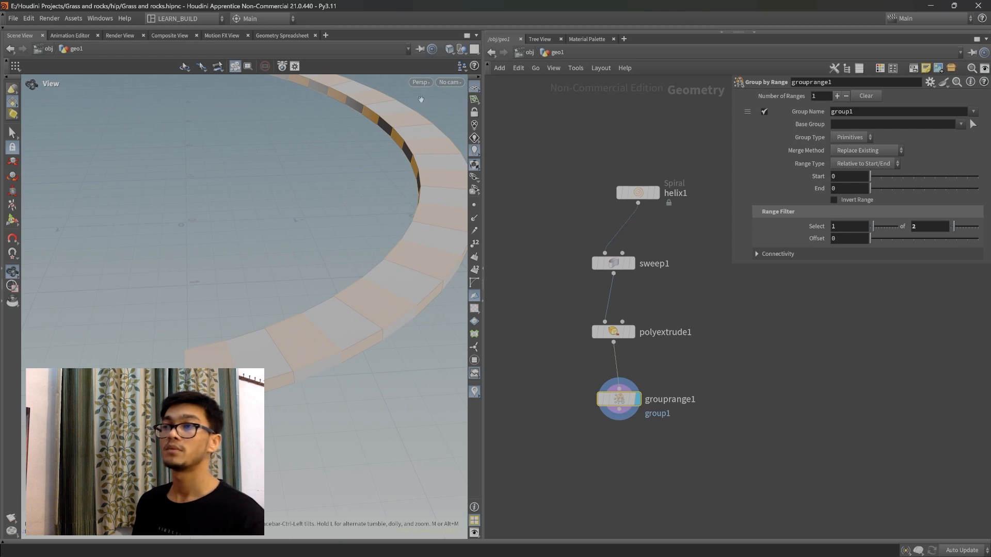
pyautogui.moveTo(302, 250); pyautogui.dragTo(329, 418)
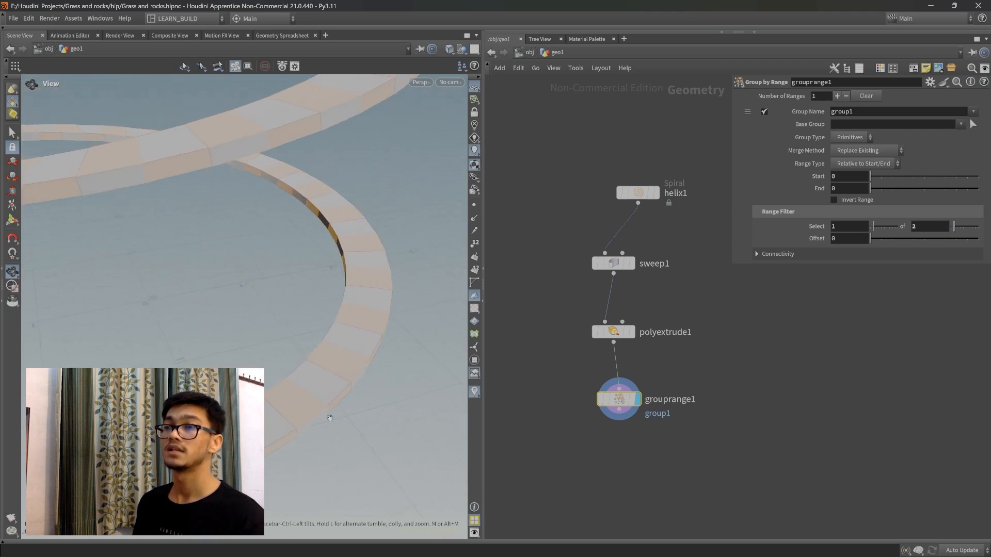
pyautogui.moveTo(339, 216); pyautogui.dragTo(267, 299)
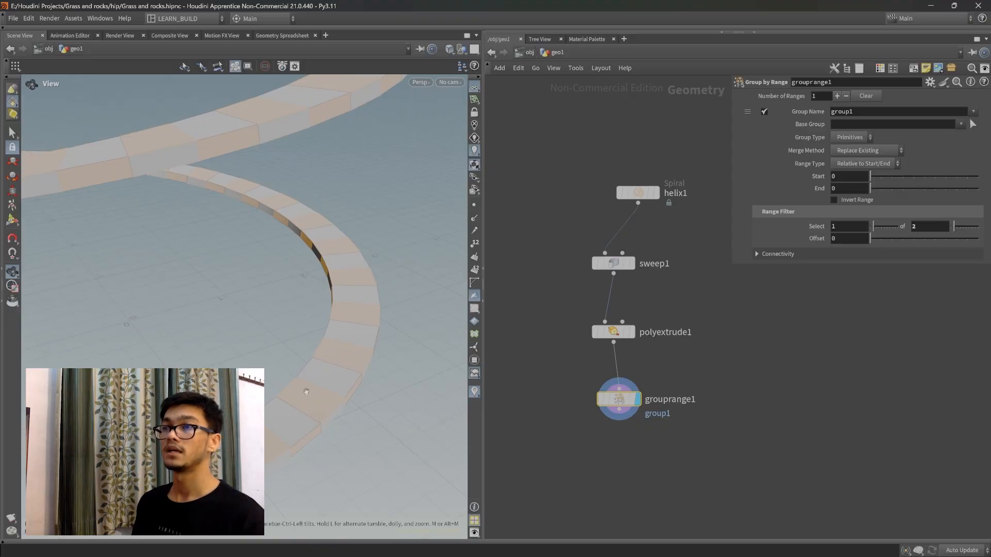
# Move grouprange1 further down and insert a new Group node into the wire between polyextrude1 and grouprange1
pyautogui.moveTo(325, 437); pyautogui.dragTo(309, 442)
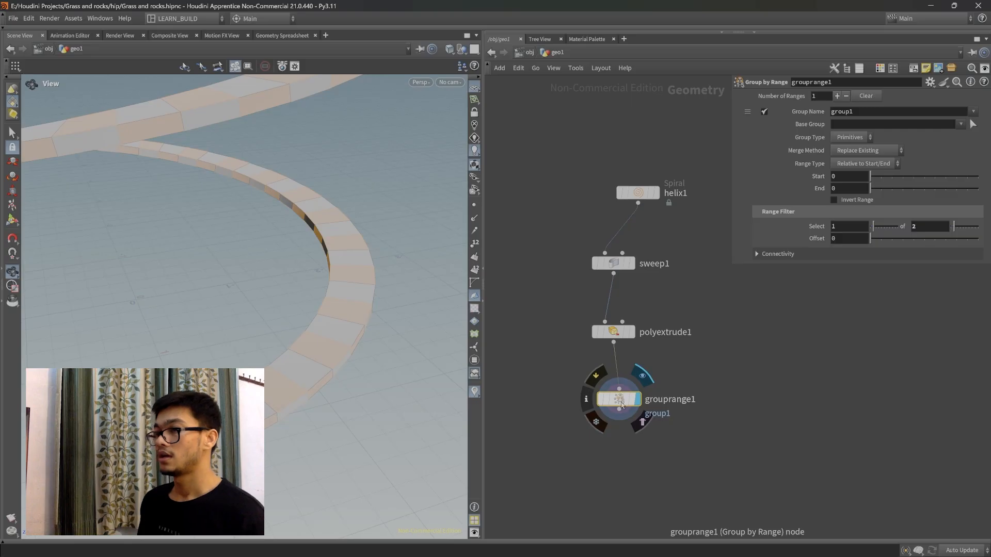
pyautogui.moveTo(615, 400); pyautogui.dragTo(611, 447)
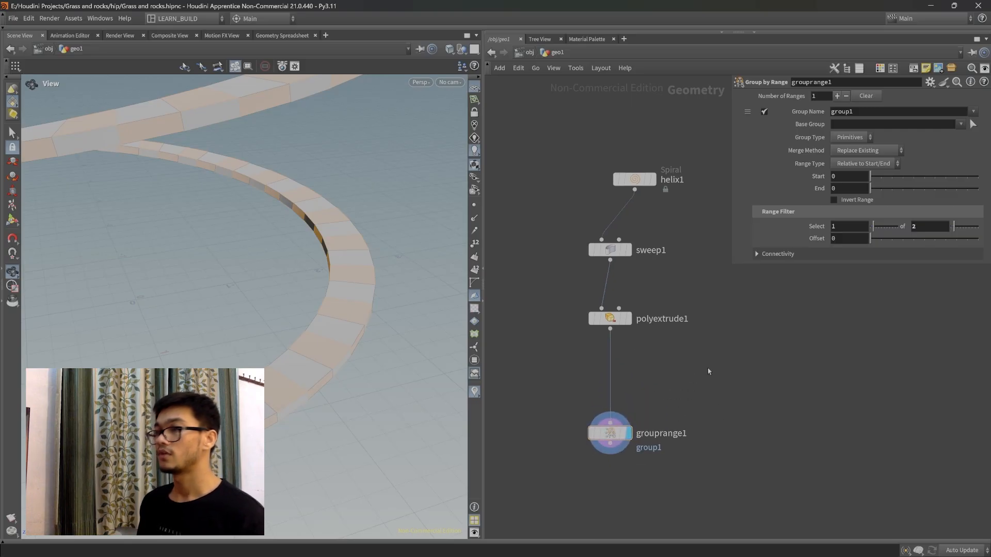
pyautogui.press('Tab')
pyautogui.write('group')
pyautogui.press('Return')
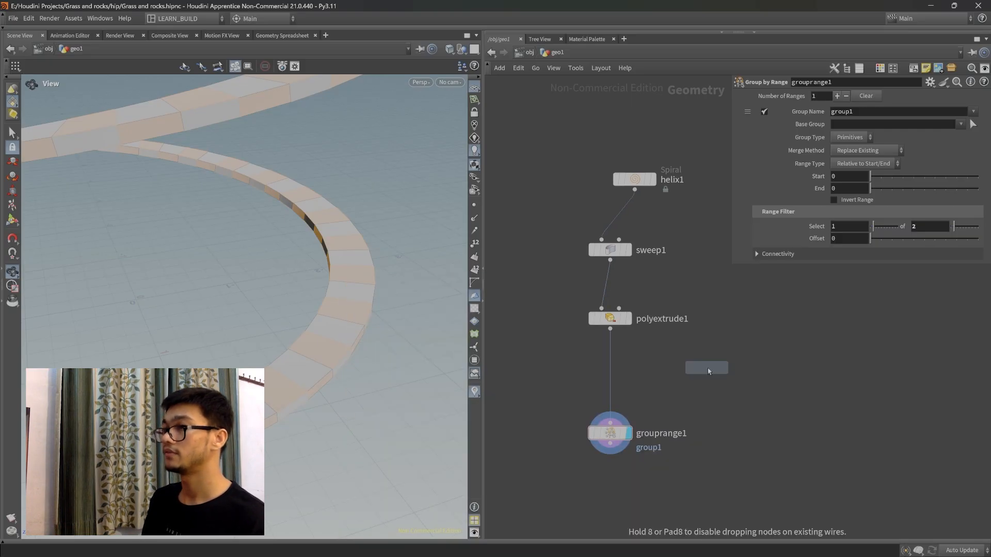
pyautogui.click(605, 366)
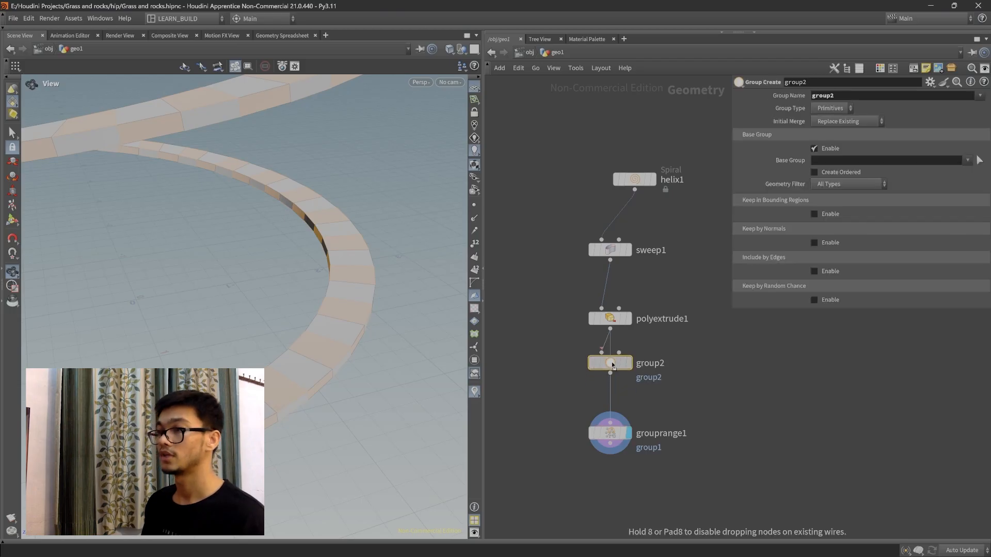
# Enable Keep by Normals on group2 and set its Direction to 0, -1, 0
pyautogui.moveTo(374, 430); pyautogui.dragTo(354, 420)
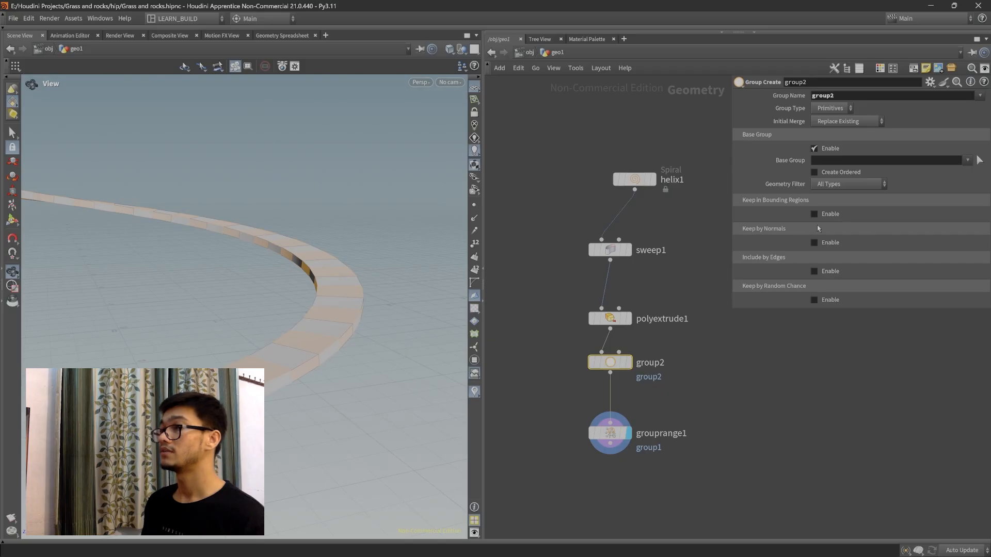
pyautogui.click(815, 243)
pyautogui.moveTo(346, 365); pyautogui.dragTo(317, 344)
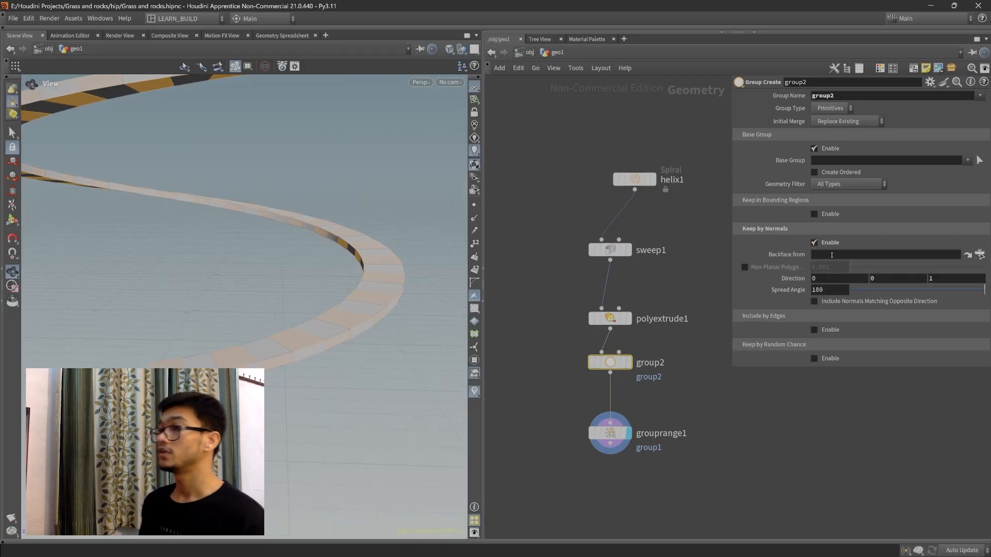
pyautogui.click(930, 278)
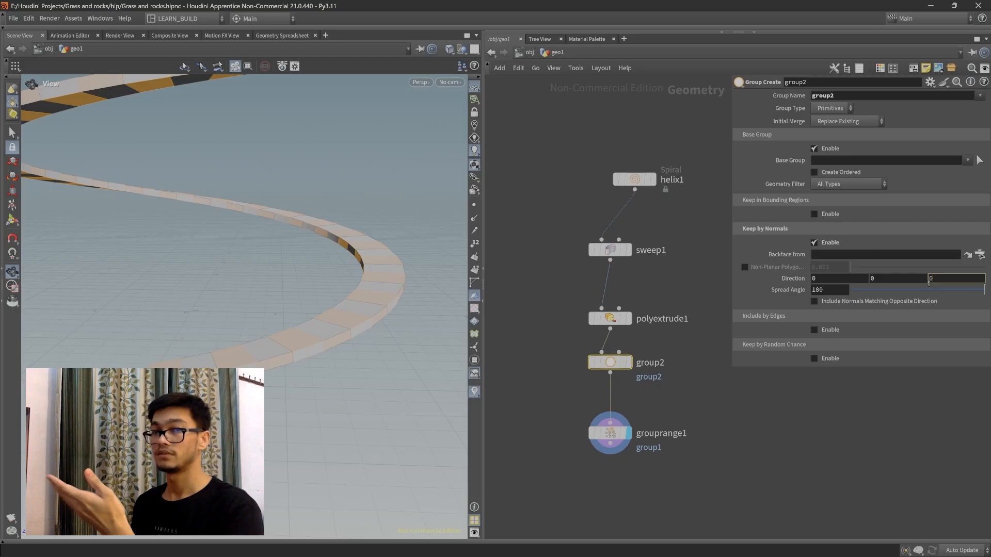
pyautogui.click(888, 279)
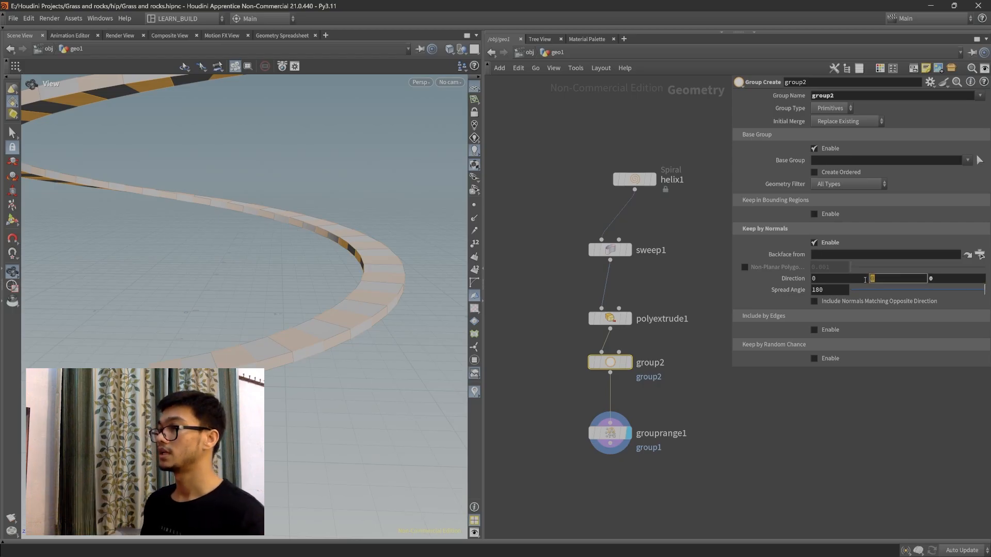
pyautogui.press('Return')
pyautogui.moveTo(326, 439); pyautogui.dragTo(333, 312)
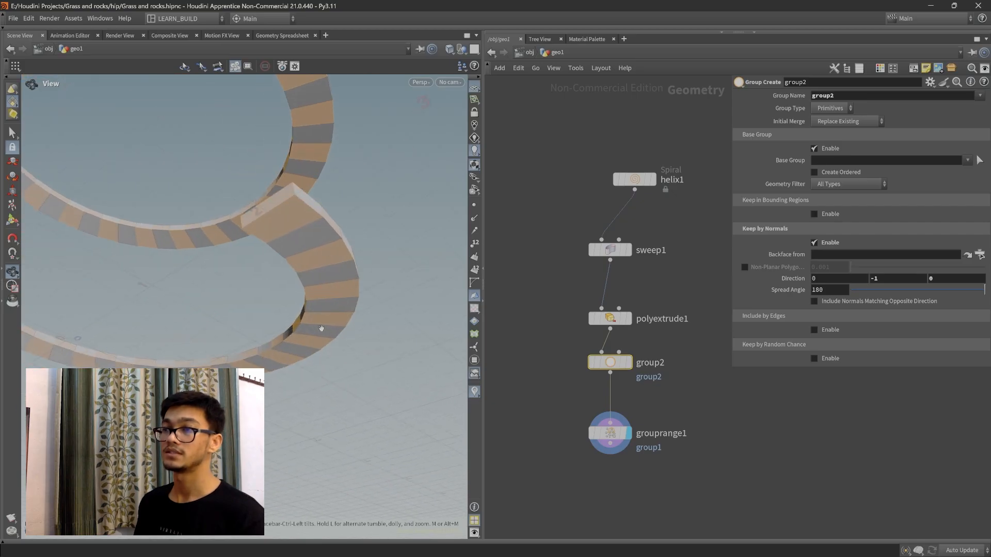
# Display group2's result and try different Spread Angles, from 21.5 up to a wide angle and back to 69.7
pyautogui.moveTo(984, 289); pyautogui.dragTo(870, 293)
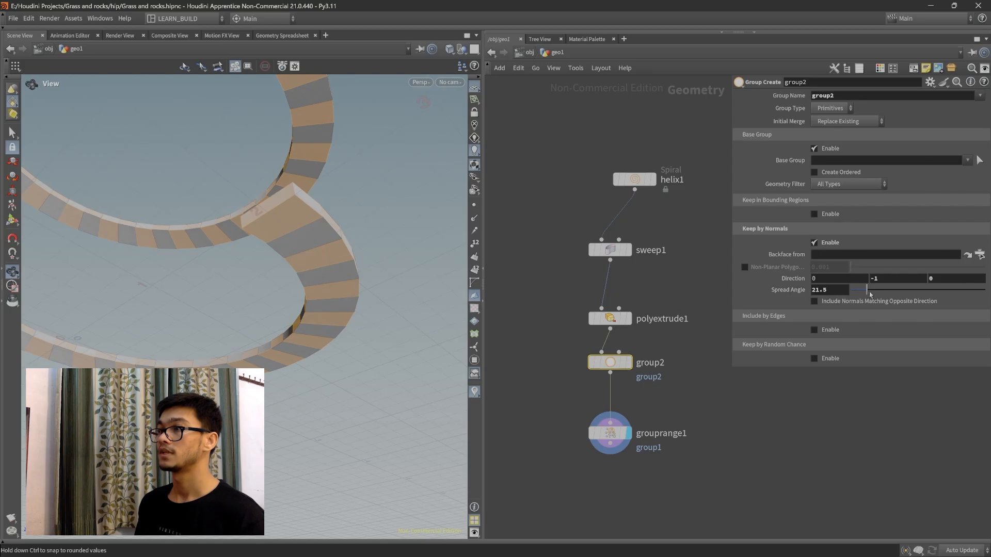
pyautogui.click(628, 362)
pyautogui.moveTo(302, 321); pyautogui.dragTo(358, 351)
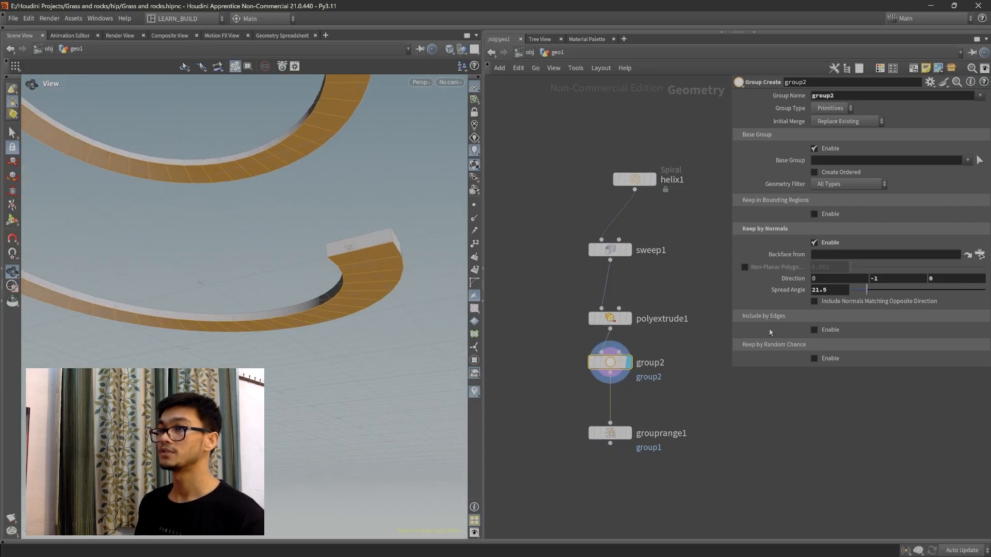
pyautogui.moveTo(868, 291); pyautogui.dragTo(944, 290)
pyautogui.moveTo(413, 283); pyautogui.dragTo(266, 365)
pyautogui.moveTo(945, 291); pyautogui.dragTo(902, 291)
pyautogui.moveTo(310, 331); pyautogui.dragTo(320, 296)
# Set group2's normal Direction to 0, 1, 0 and its Spread Angle to 76 so the spiral's top faces are grouped
pyautogui.click(868, 279)
pyautogui.write('1')
pyautogui.press('Return')
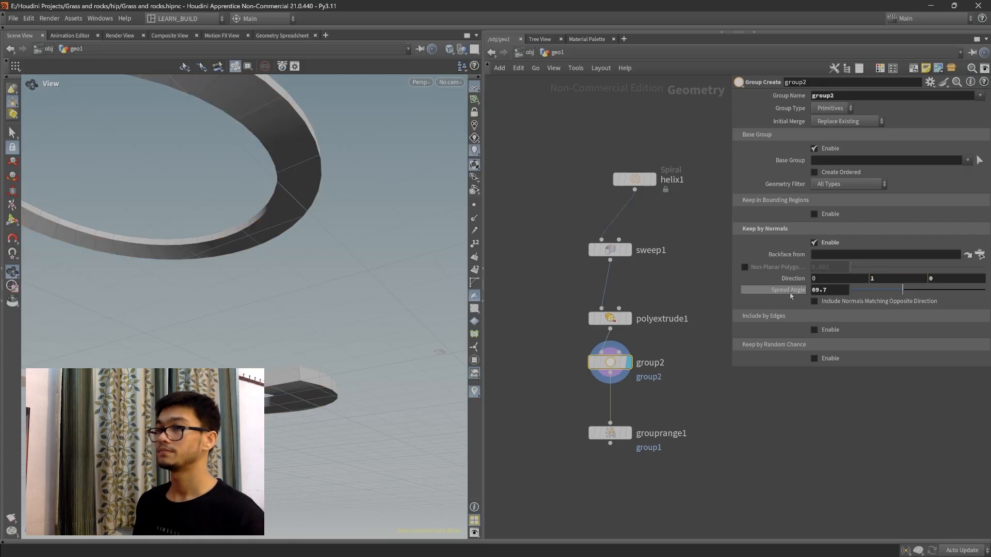
pyautogui.moveTo(323, 307); pyautogui.dragTo(446, 347)
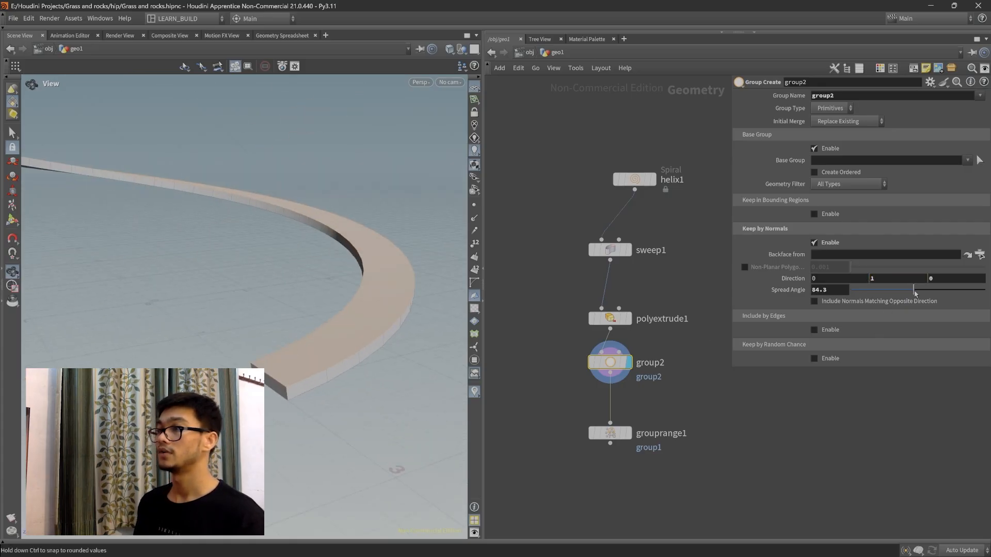
pyautogui.moveTo(902, 289)
pyautogui.mouseDown()
pyautogui.moveTo(930, 292)
pyautogui.moveTo(907, 291)
pyautogui.mouseUp()
pyautogui.moveTo(283, 303); pyautogui.dragTo(323, 417)
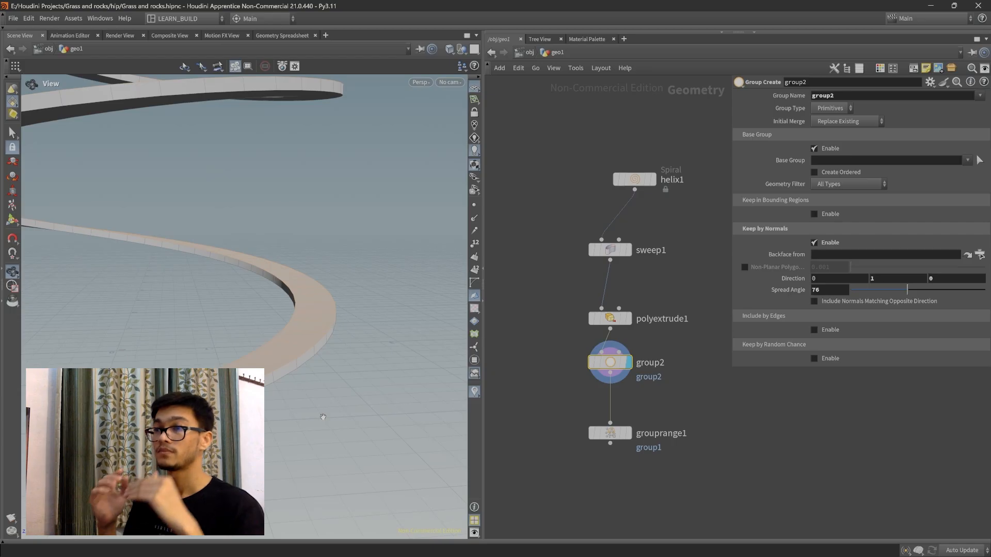
pyautogui.moveTo(194, 325); pyautogui.dragTo(284, 376)
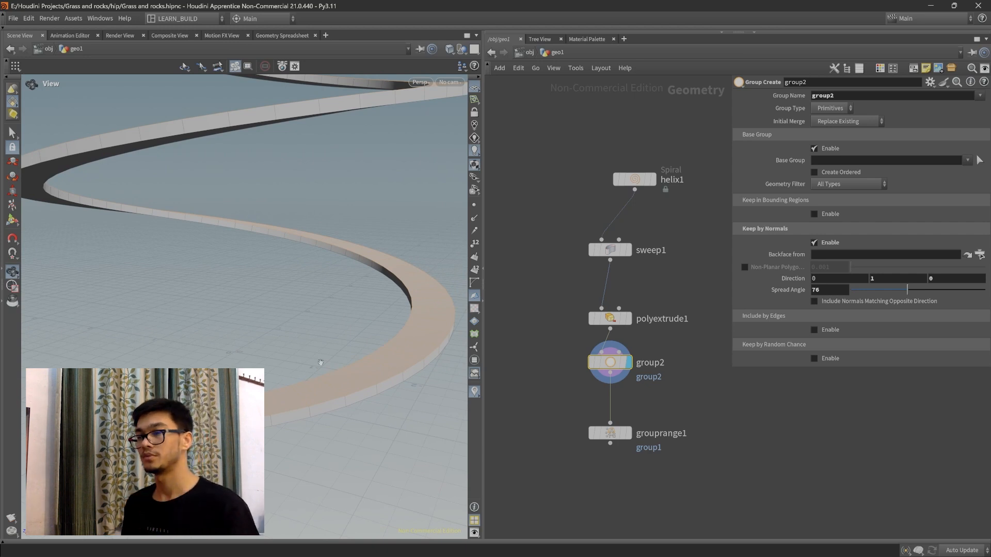
pyautogui.moveTo(377, 340); pyautogui.dragTo(295, 405)
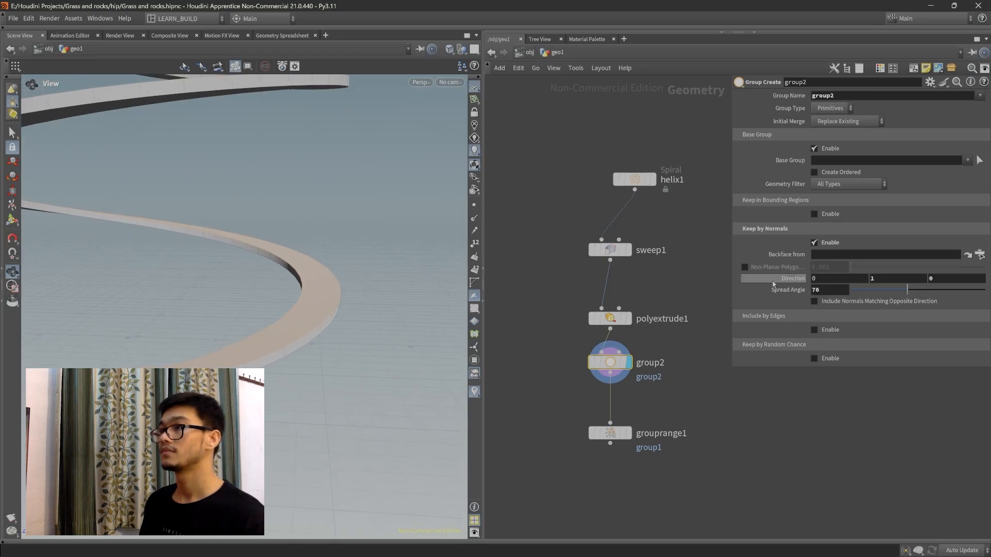
# Rename the group made by group2 to top_primitives
pyautogui.doubleClick(854, 96)
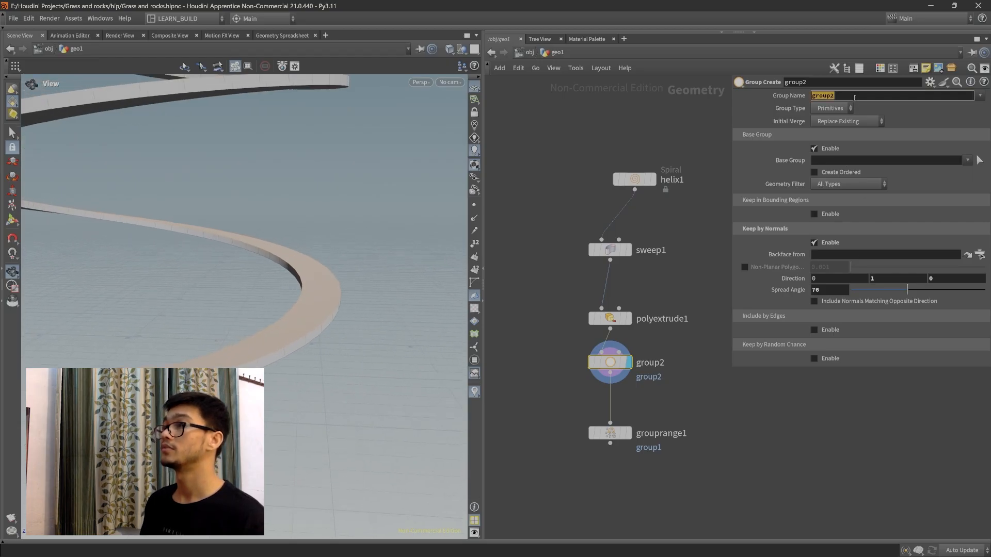
pyautogui.write('top')
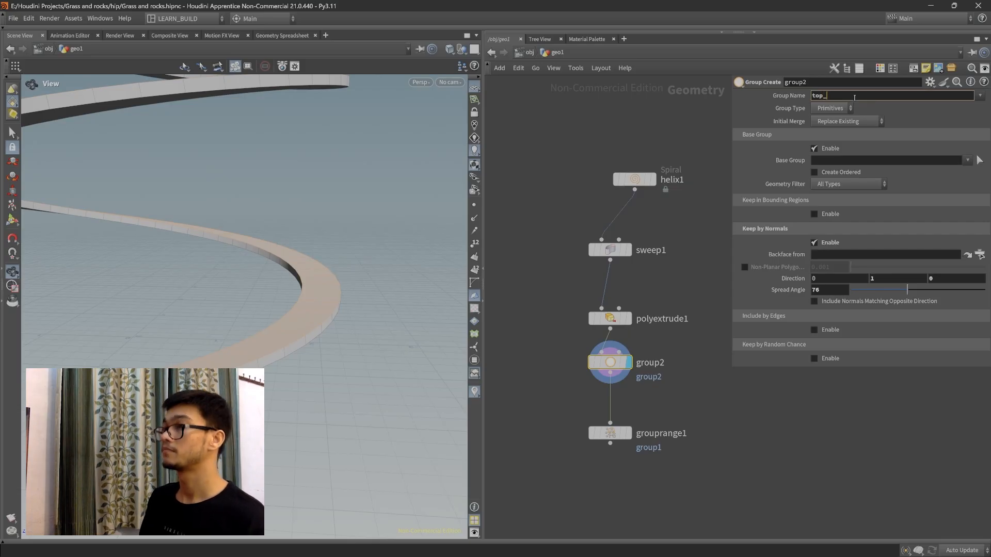
pyautogui.write('_primitives')
pyautogui.press('Return')
pyautogui.moveTo(718, 456); pyautogui.dragTo(740, 431, button='middle')
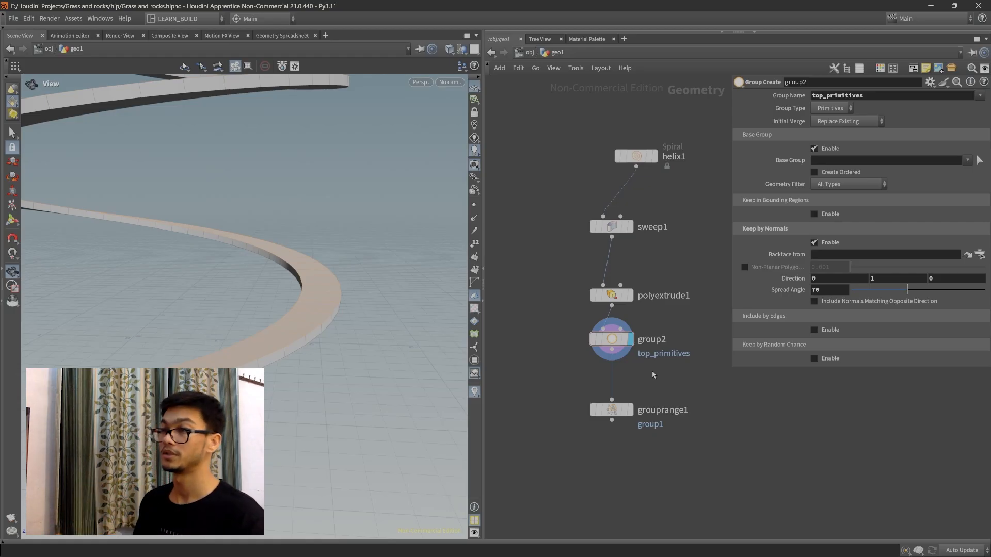
# Space group2 between its neighbouring nodes and display grouprange1's result
pyautogui.moveTo(613, 344)
pyautogui.moveTo(614, 344); pyautogui.dragTo(613, 354)
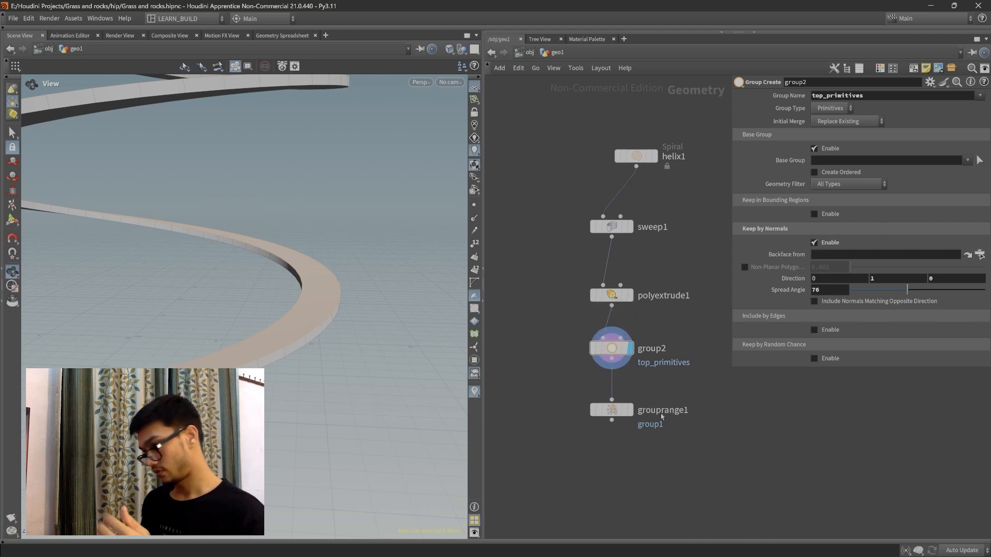
pyautogui.click(614, 415)
pyautogui.click(635, 386)
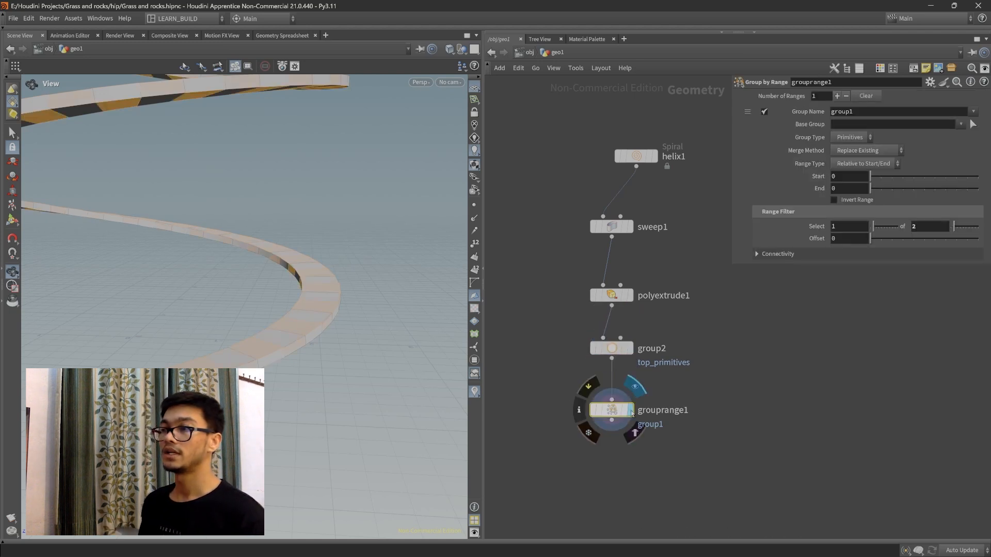
# Examine which top, side and bottom faces of the spiral grouprange1 includes
pyautogui.moveTo(262, 382); pyautogui.dragTo(287, 395)
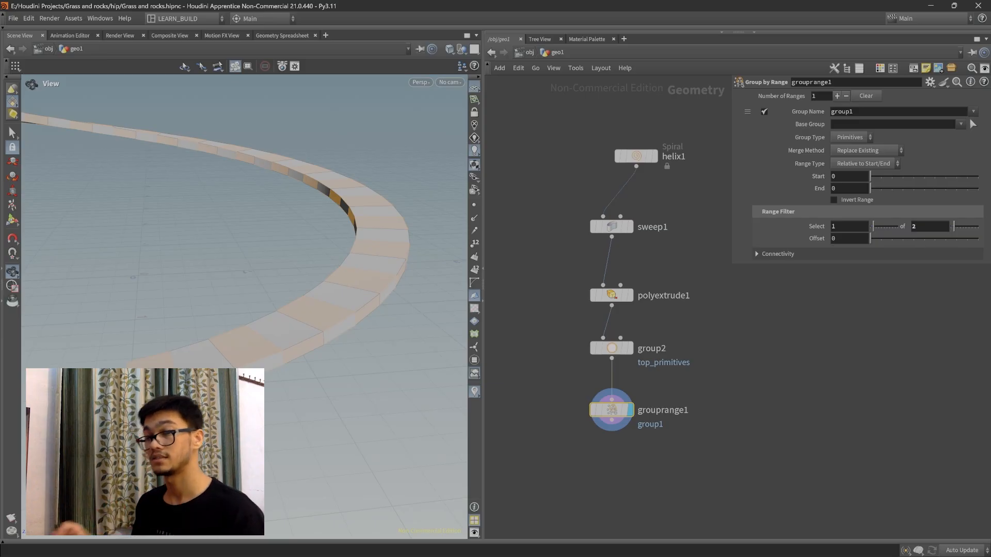
pyautogui.moveTo(212, 381); pyautogui.dragTo(299, 355)
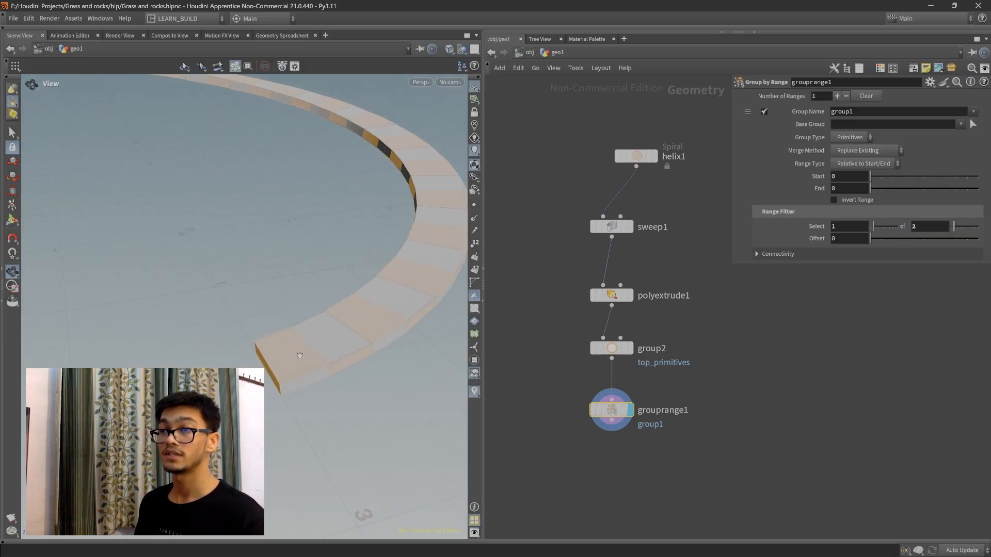
pyautogui.moveTo(356, 369); pyautogui.dragTo(305, 394)
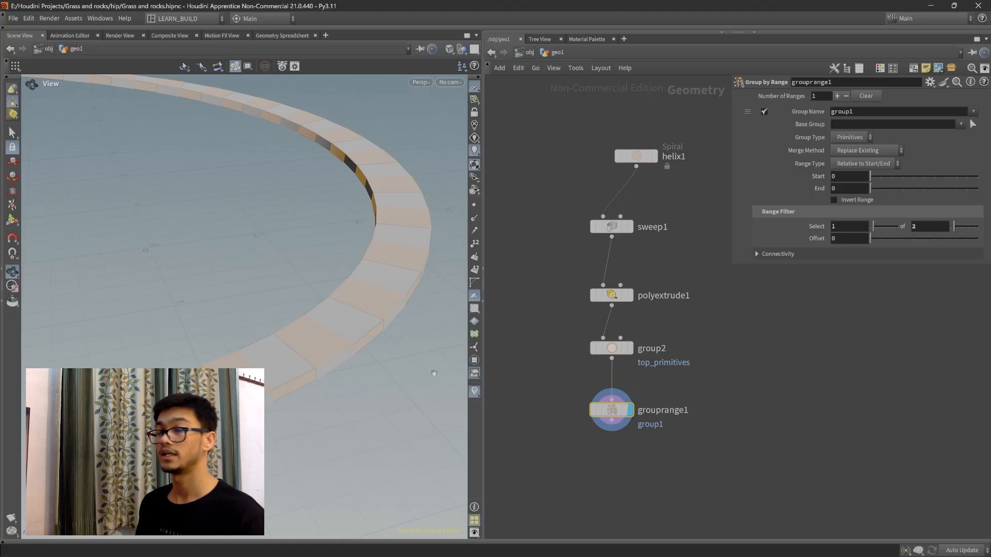
pyautogui.scroll(-1, 378, 308)
pyautogui.moveTo(394, 330); pyautogui.dragTo(403, 289)
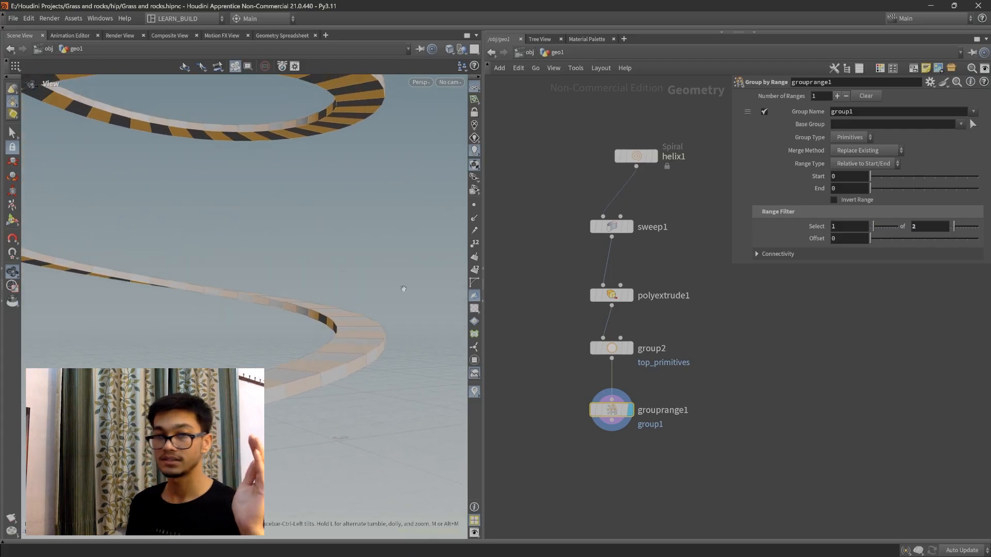
pyautogui.moveTo(360, 336); pyautogui.dragTo(220, 351)
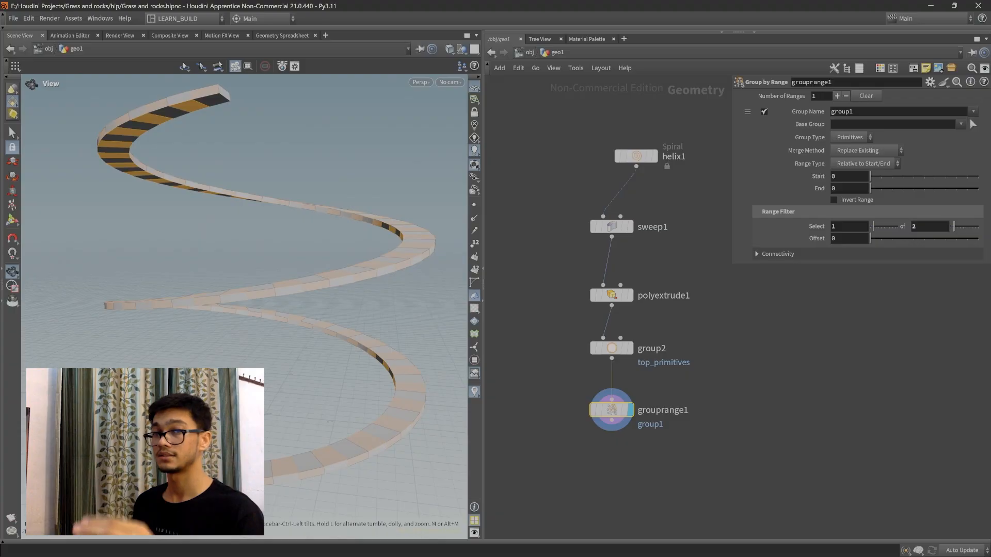
pyautogui.scroll(2, 295, 374)
pyautogui.moveTo(290, 372); pyautogui.dragTo(314, 398)
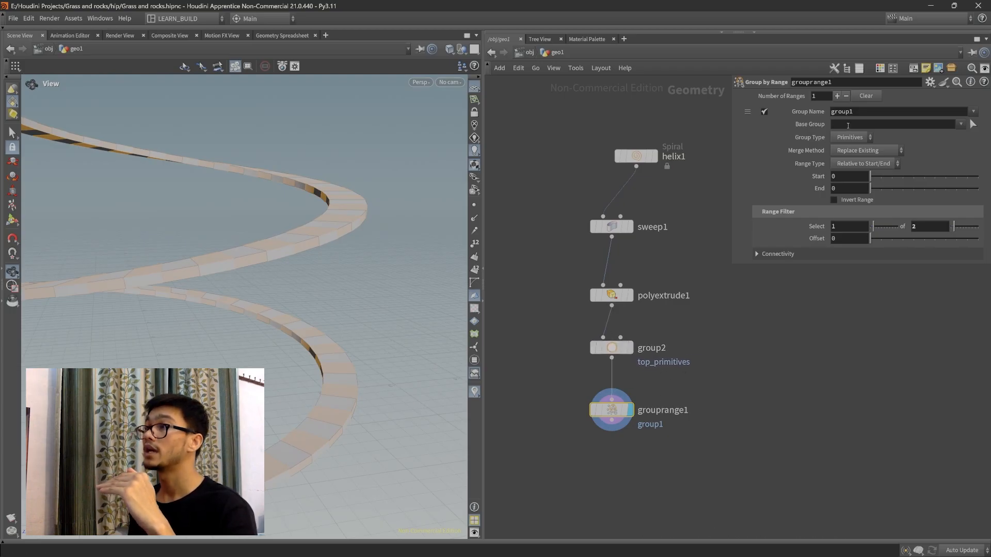
# Set grouprange1's Base Group to top_primitives, inspect the alternating top faces and review group2's settings
pyautogui.click(959, 125)
pyautogui.click(952, 136)
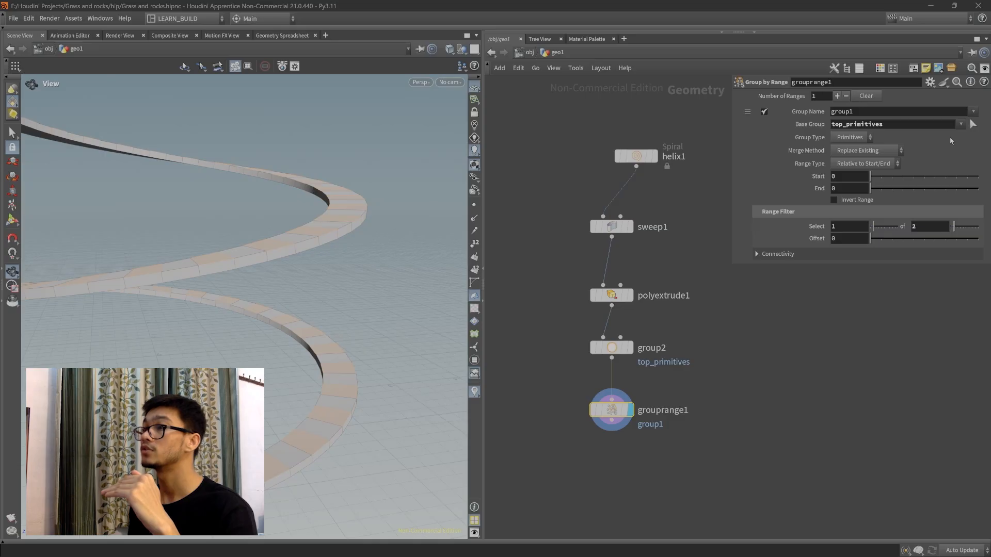
pyautogui.moveTo(331, 393)
pyautogui.mouseDown()
pyautogui.moveTo(314, 365)
pyautogui.moveTo(347, 401)
pyautogui.moveTo(331, 398)
pyautogui.moveTo(342, 371)
pyautogui.moveTo(313, 401)
pyautogui.mouseUp()
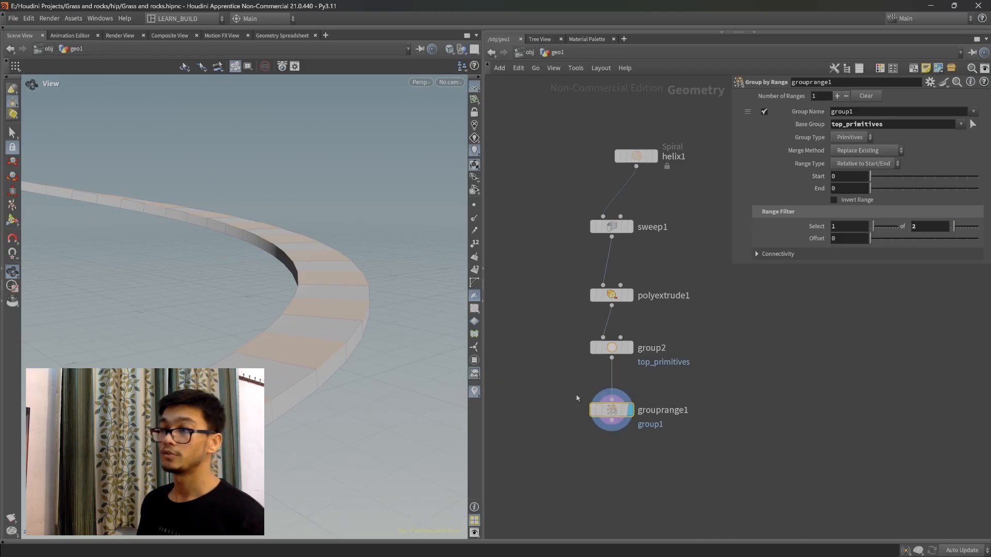
pyautogui.moveTo(733, 384); pyautogui.dragTo(533, 322)
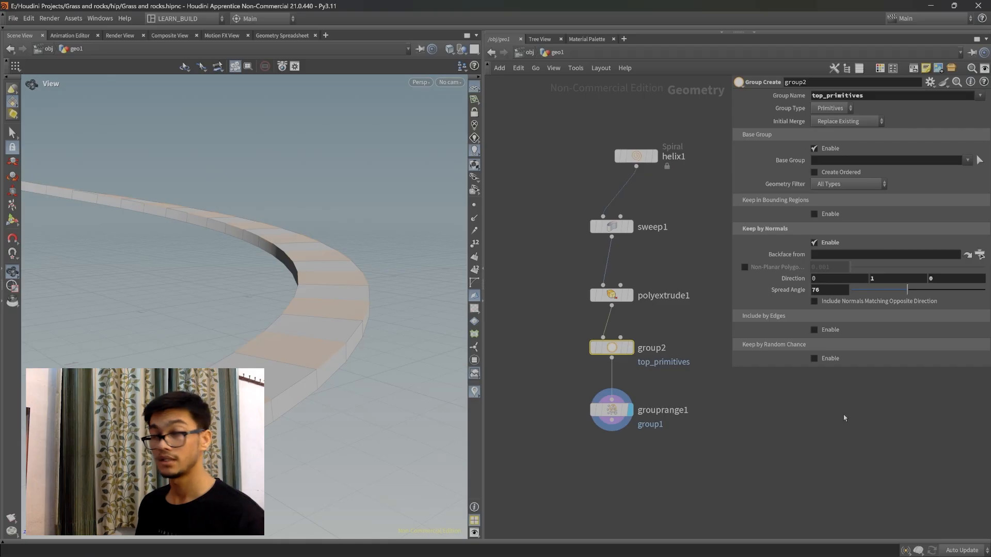
pyautogui.moveTo(397, 380); pyautogui.dragTo(321, 336)
pyautogui.moveTo(251, 335); pyautogui.dragTo(307, 391)
pyautogui.scroll(-3, 312, 389)
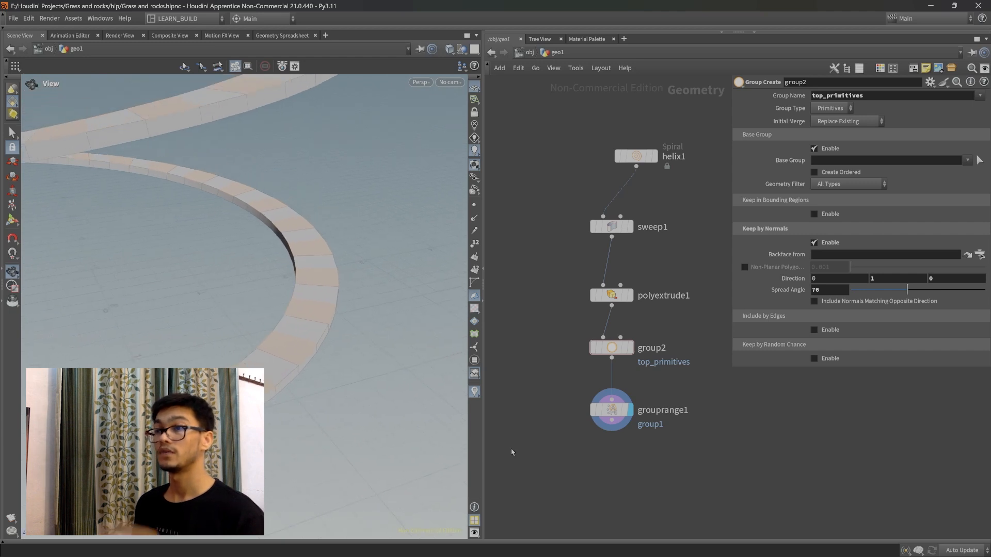
# Add a PolyExtrude node below grouprange1, connect it to grouprange1's output and display its result
pyautogui.press('Tab')
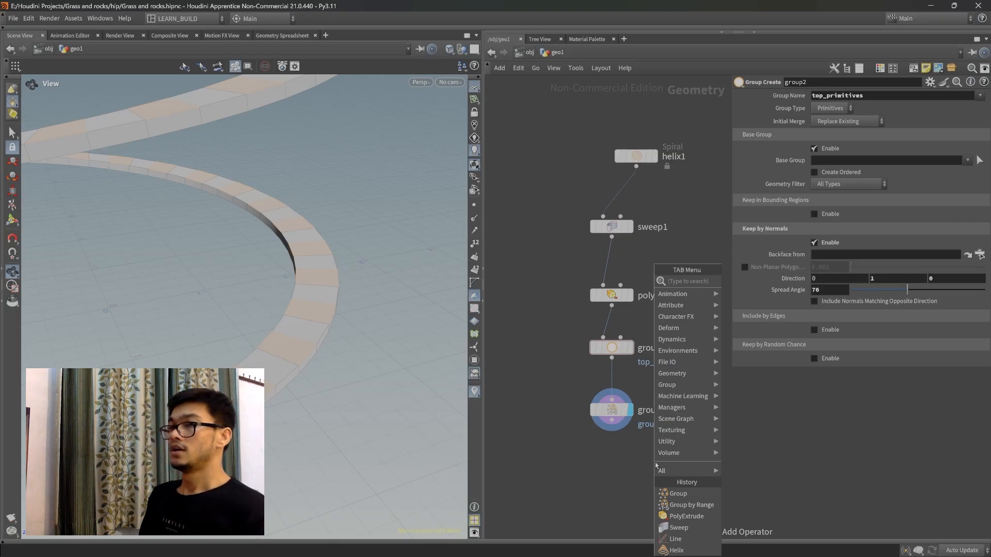
pyautogui.write('polyex')
pyautogui.press('Return')
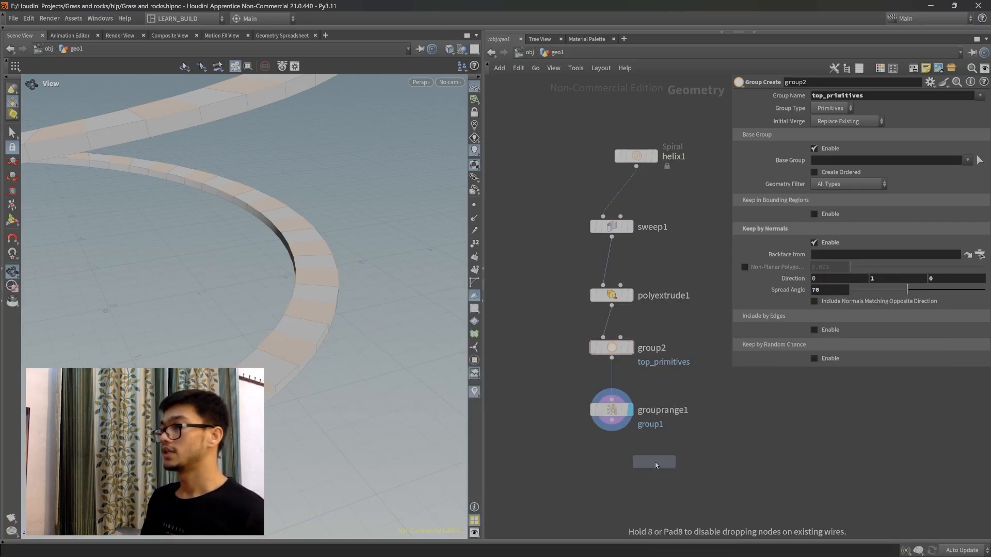
pyautogui.click(622, 463)
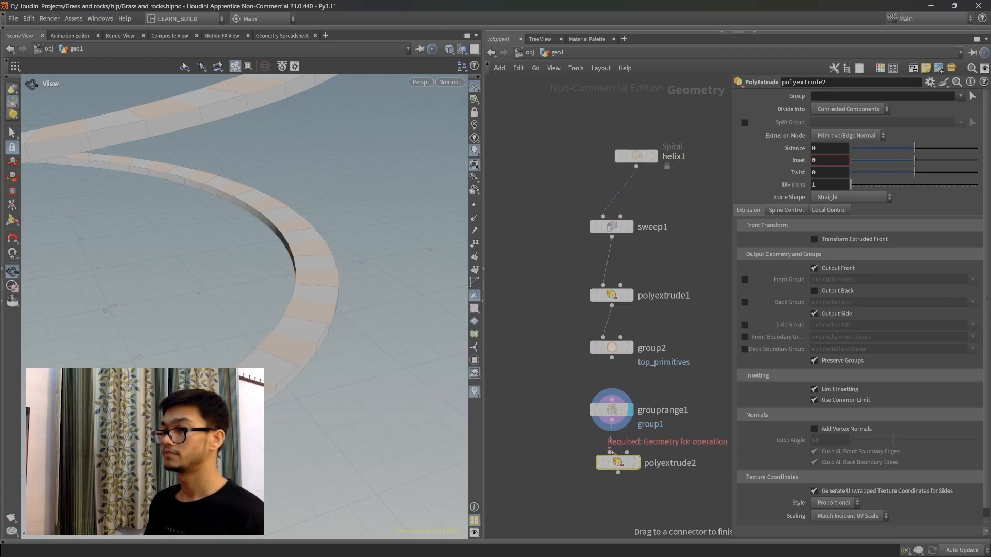
pyautogui.click(611, 452)
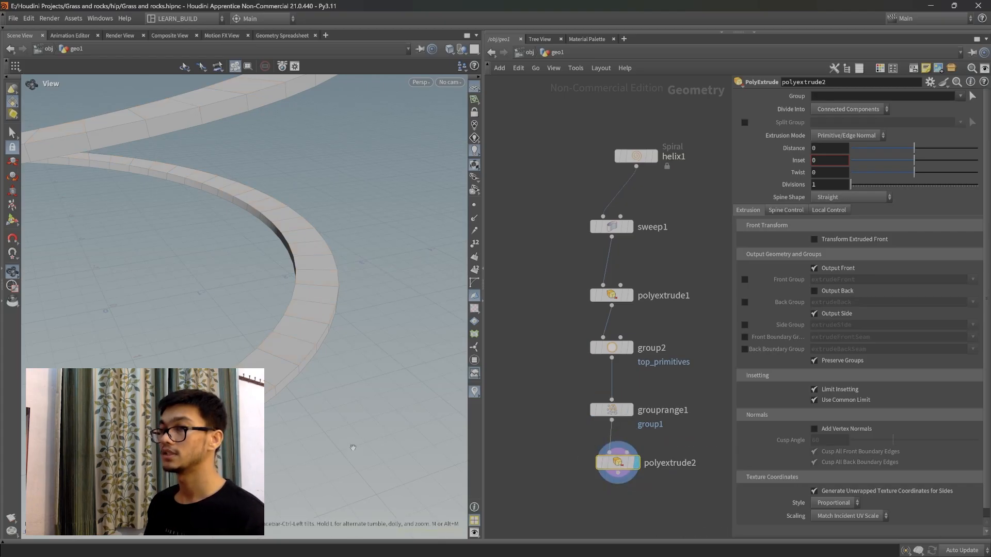
# Try an extrusion distance of 0.035 on the whole spiral in polyextrude2, and undo it
pyautogui.moveTo(353, 450); pyautogui.dragTo(395, 431)
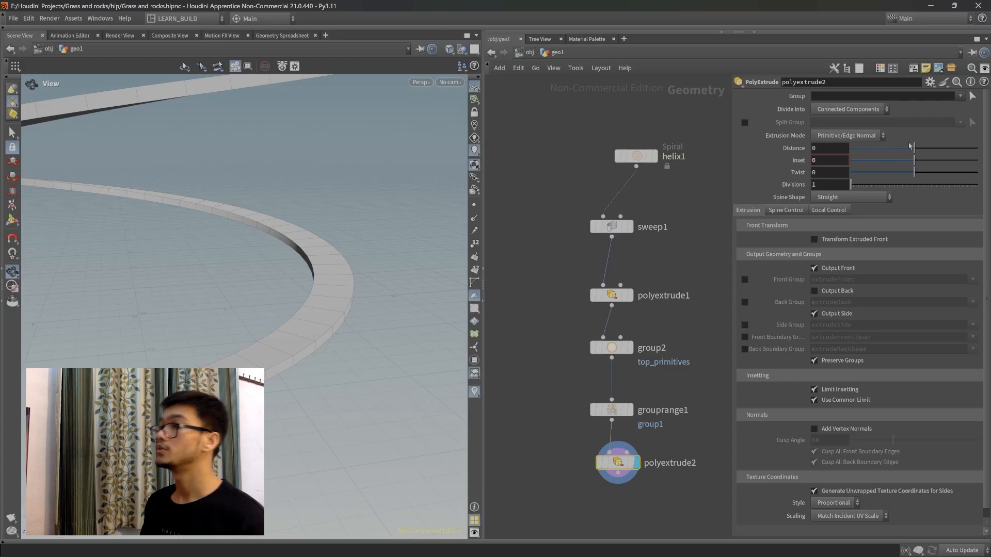
pyautogui.moveTo(914, 148); pyautogui.dragTo(917, 147)
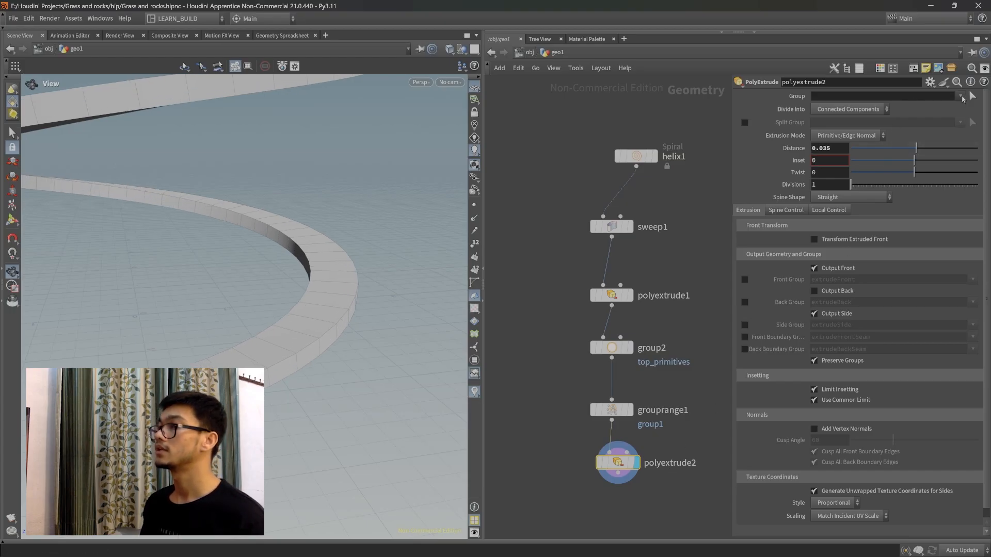
pyautogui.hotkey('ctrl', 'z')
# Tidy the spiral's node chain by moving polyextrude2 further below grouprange1, aligning helix1 above sweep1 and shifting polyextrude1 slightly
pyautogui.moveTo(640, 386); pyautogui.dragTo(617, 362, button='middle')
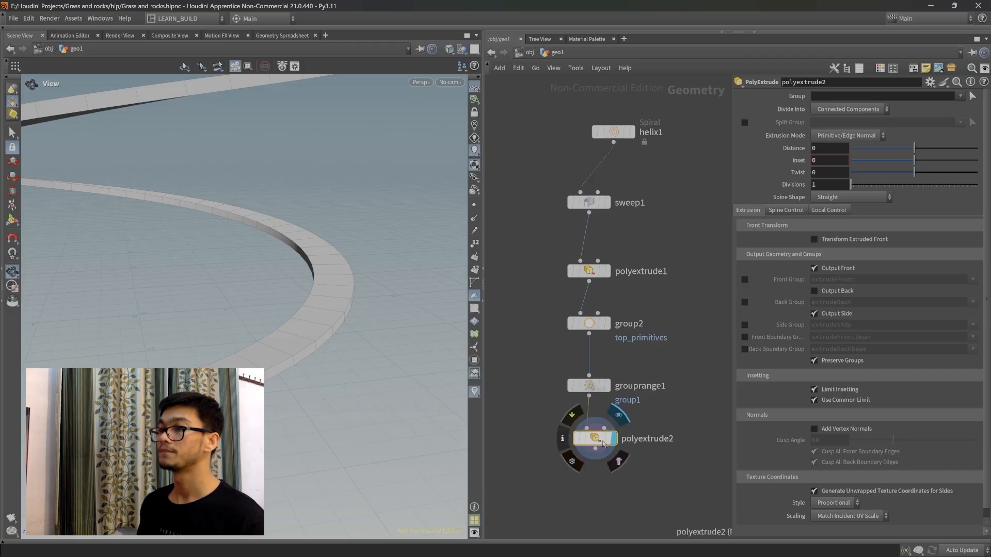
pyautogui.moveTo(599, 441); pyautogui.dragTo(597, 452)
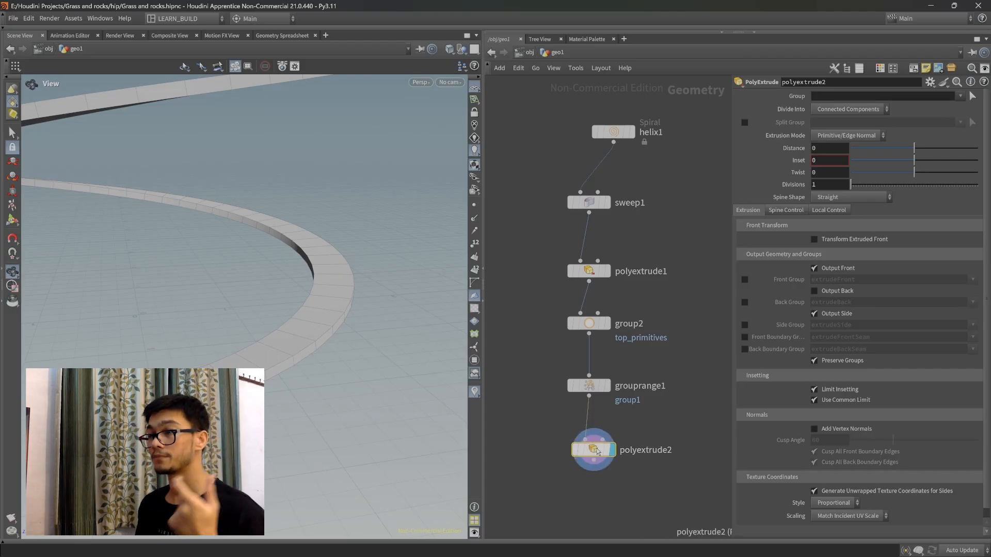
pyautogui.moveTo(597, 452); pyautogui.dragTo(600, 460)
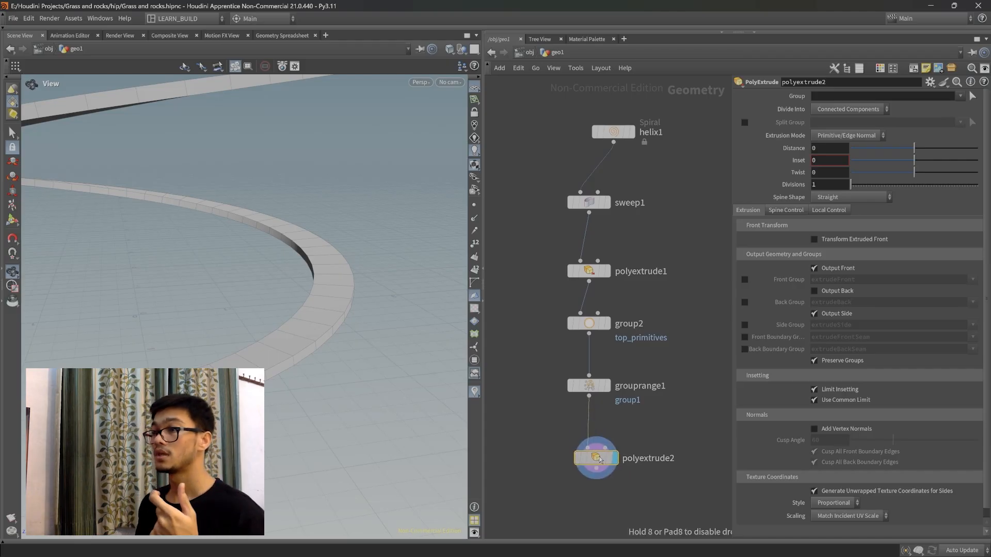
pyautogui.click(589, 386)
pyautogui.click(589, 324)
pyautogui.moveTo(613, 132)
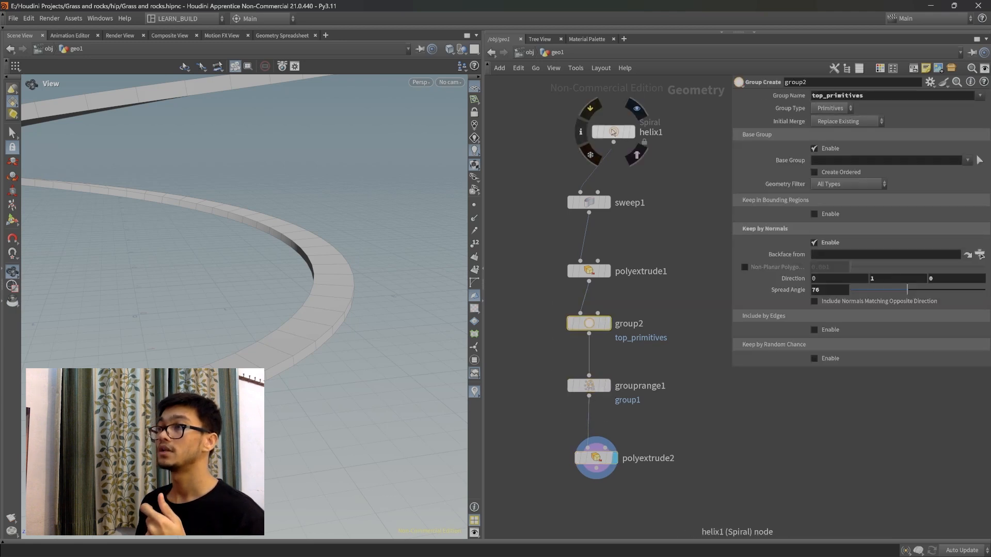
pyautogui.click(613, 474)
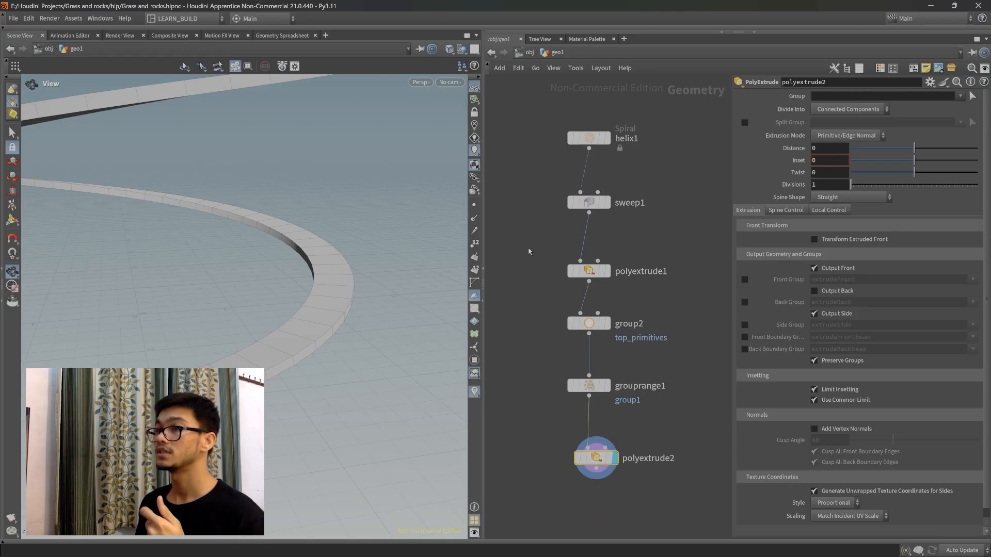
pyautogui.moveTo(591, 271); pyautogui.dragTo(670, 429)
pyautogui.moveTo(535, 423); pyautogui.dragTo(690, 510)
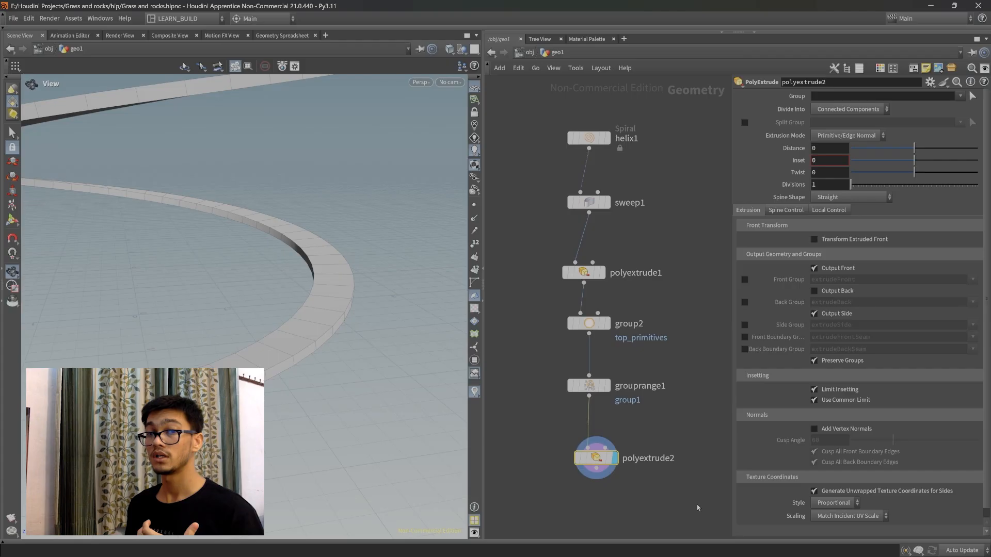
# Display grouprange1's result and rename its group to stairs
pyautogui.click(607, 386)
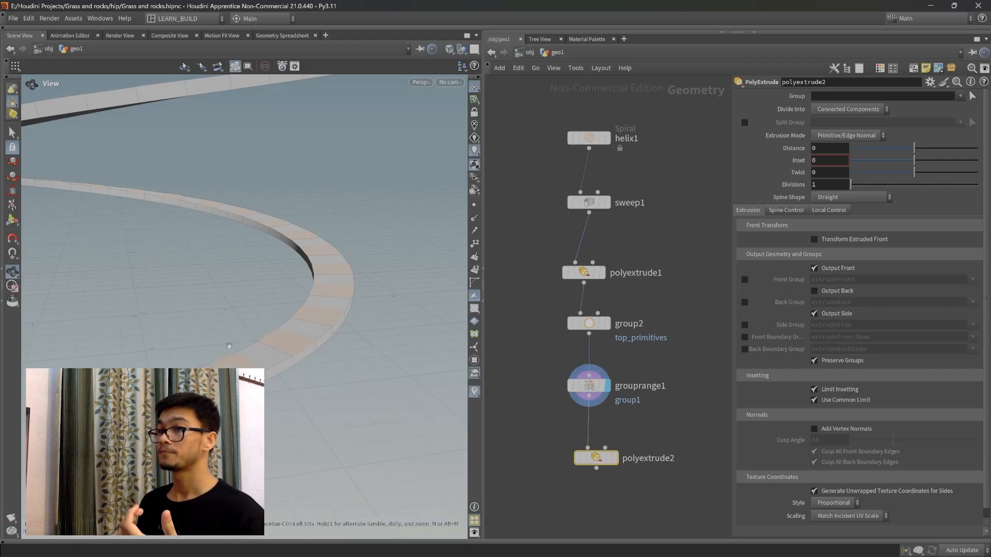
pyautogui.moveTo(681, 422); pyautogui.dragTo(519, 353)
pyautogui.doubleClick(870, 112)
pyautogui.write('str')
pyautogui.write('irs')
pyautogui.press('Return')
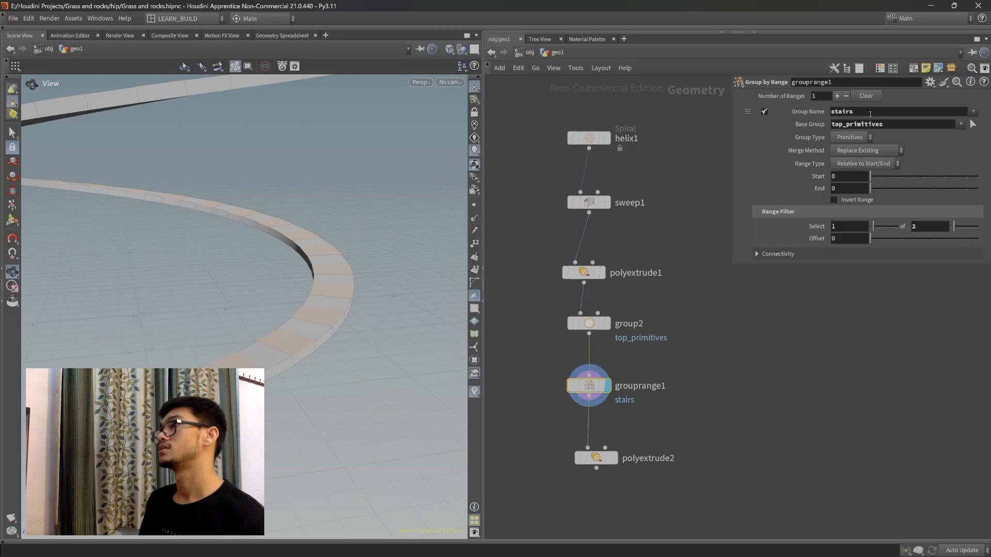
# Display polyextrude2, set its Distance to 0.051 and restrict the extrusion to the stairs group
pyautogui.click(608, 460)
pyautogui.click(615, 458)
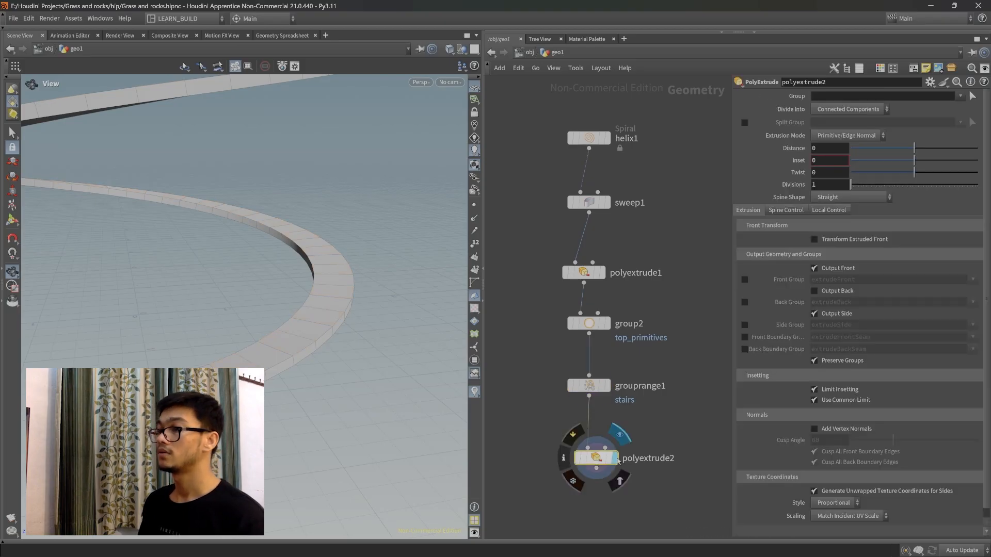
pyautogui.moveTo(914, 148); pyautogui.dragTo(917, 149)
pyautogui.click(960, 97)
pyautogui.click(939, 114)
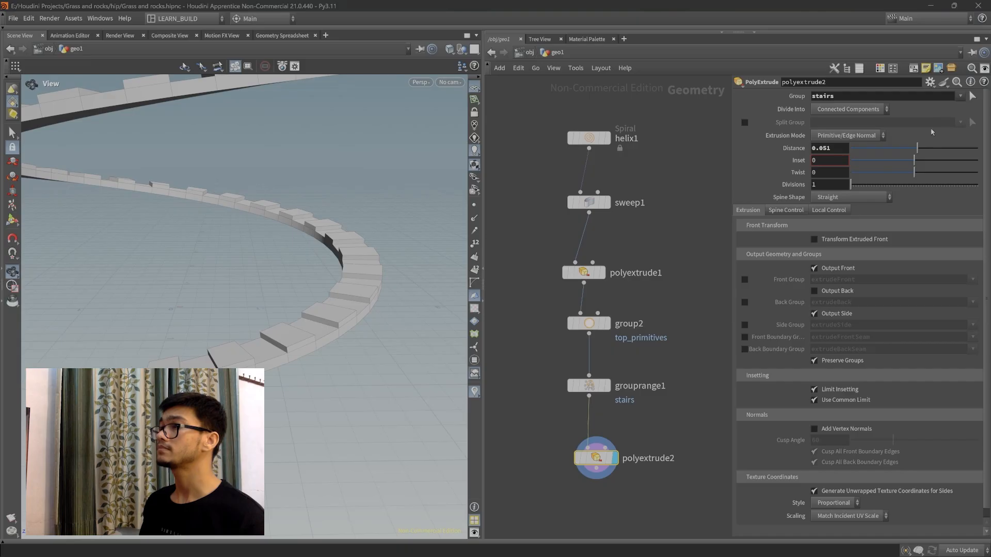
# Examine the whole extruded spiral staircase and review the group2 and grouprange1 settings behind it
pyautogui.scroll(-2, 320, 398)
pyautogui.moveTo(318, 395); pyautogui.dragTo(297, 370)
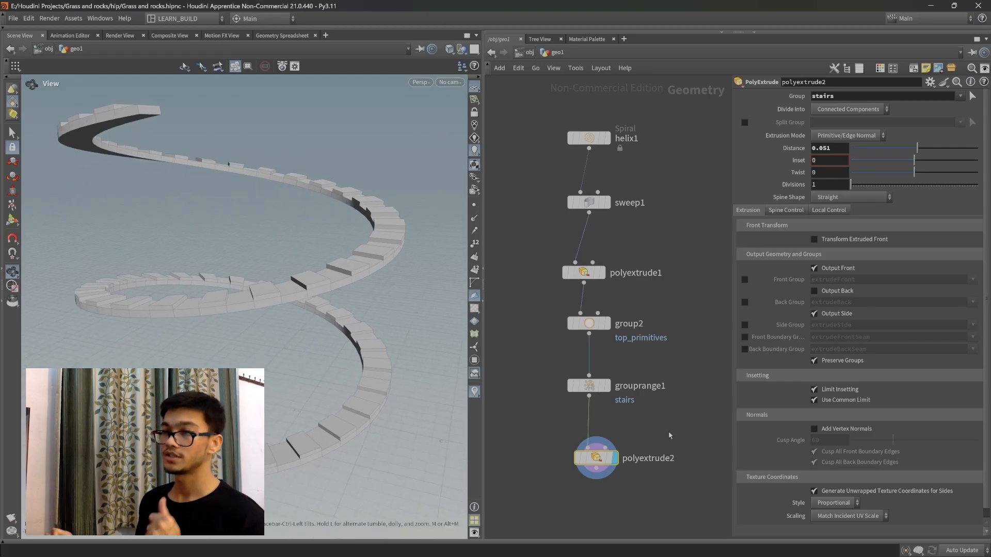
pyautogui.moveTo(701, 416); pyautogui.dragTo(543, 390)
pyautogui.moveTo(712, 295); pyautogui.dragTo(540, 236)
pyautogui.moveTo(706, 368); pyautogui.dragTo(556, 298)
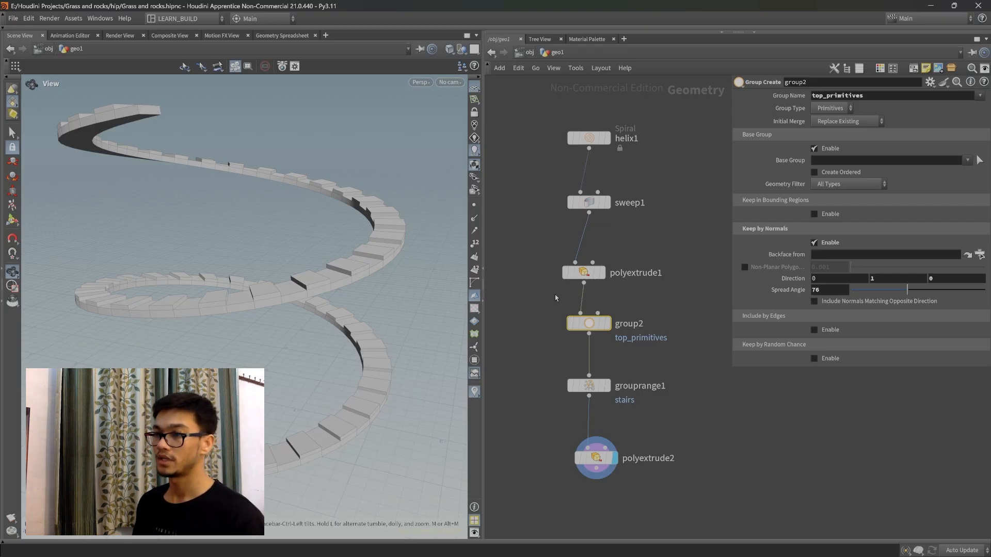
pyautogui.moveTo(686, 377); pyautogui.dragTo(556, 299)
pyautogui.moveTo(712, 438); pyautogui.dragTo(540, 363)
pyautogui.moveTo(699, 410); pyautogui.dragTo(534, 358)
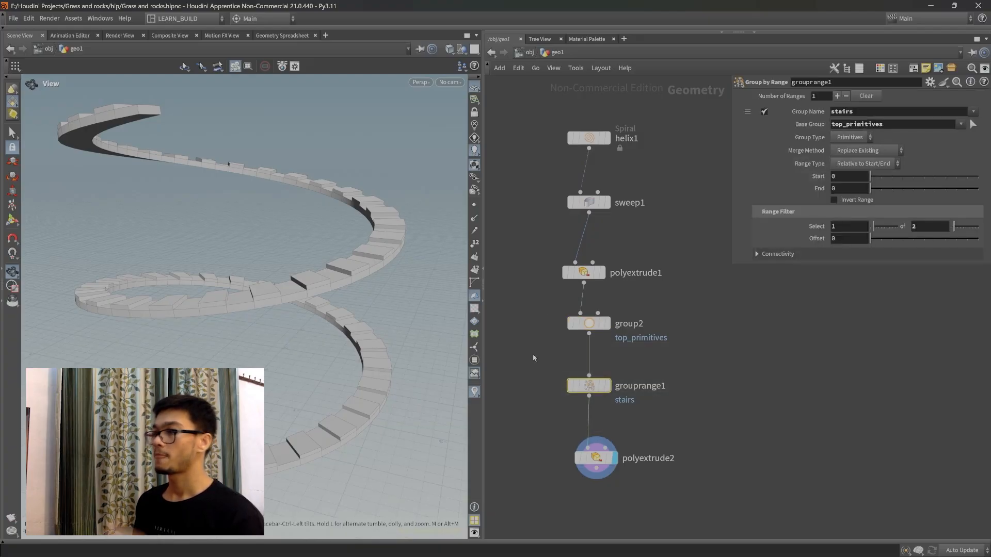
# Inspect the extruded steps up close and compare them with the top_primitives and stairs group nodes
pyautogui.moveTo(405, 351); pyautogui.dragTo(294, 347)
pyautogui.moveTo(294, 348); pyautogui.dragTo(289, 261, button='middle')
pyautogui.moveTo(289, 260); pyautogui.dragTo(271, 384, button='right')
pyautogui.moveTo(271, 384); pyautogui.dragTo(248, 405)
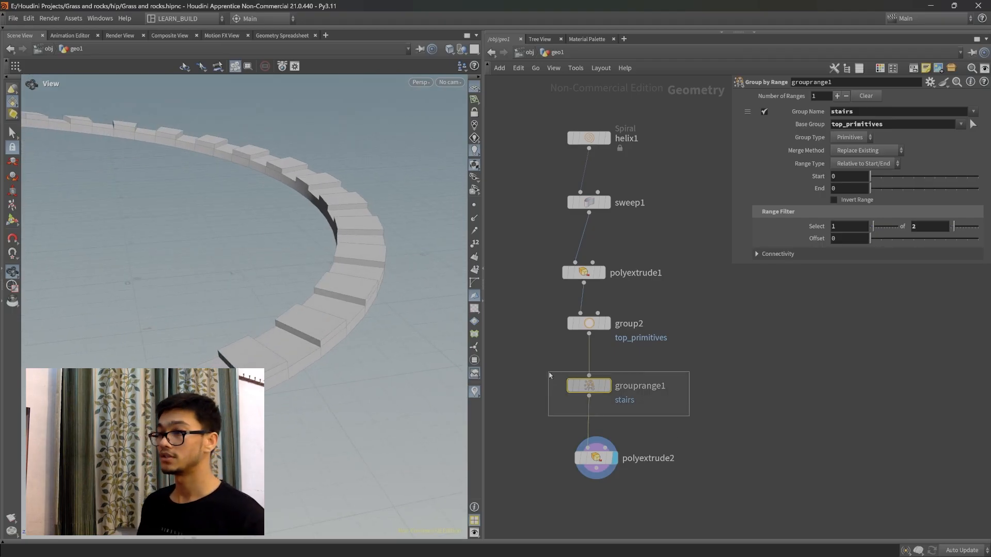
pyautogui.moveTo(722, 360); pyautogui.dragTo(526, 300)
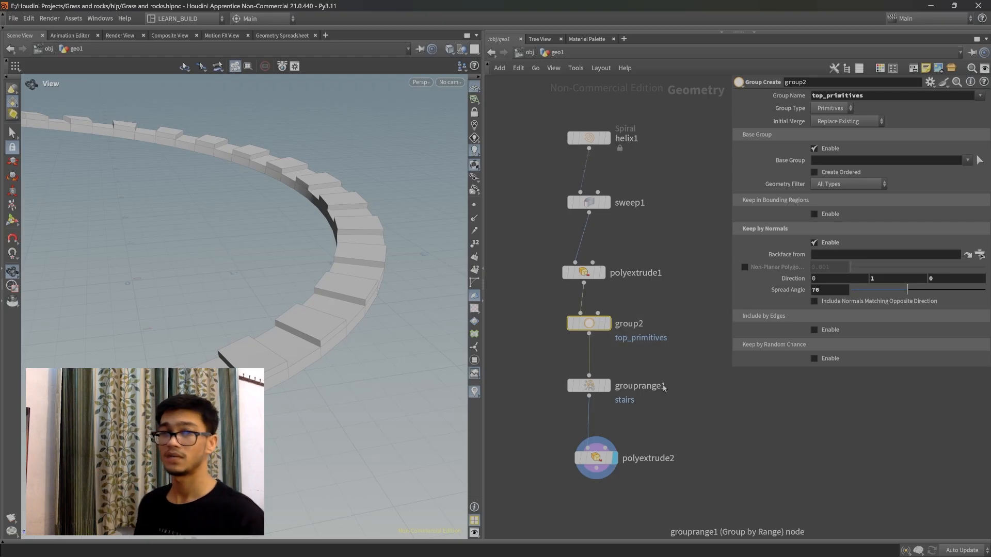
pyautogui.scroll(-3, 704, 398)
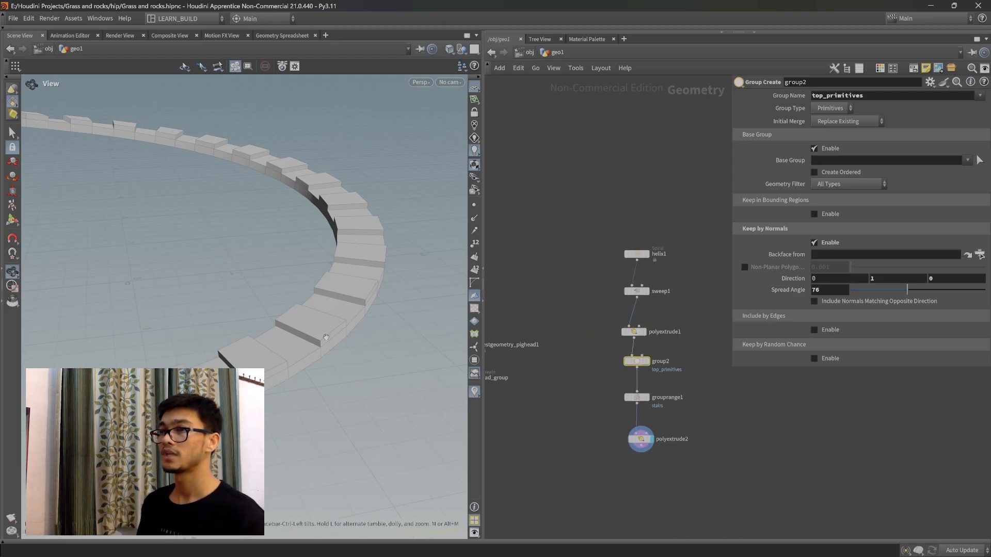
pyautogui.scroll(3, 632, 443)
pyautogui.moveTo(700, 447); pyautogui.dragTo(626, 452, button='middle')
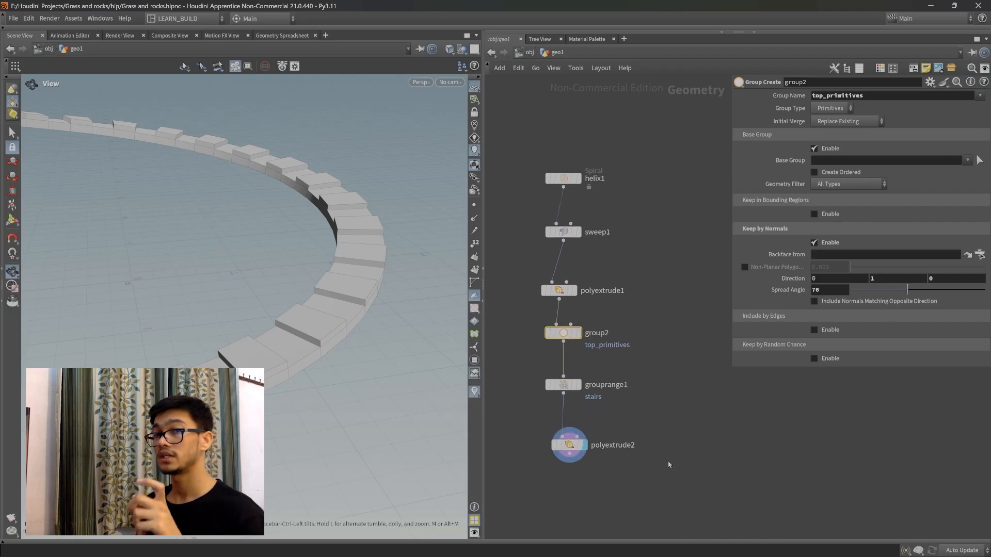
pyautogui.moveTo(640, 408); pyautogui.dragTo(649, 390, button='middle')
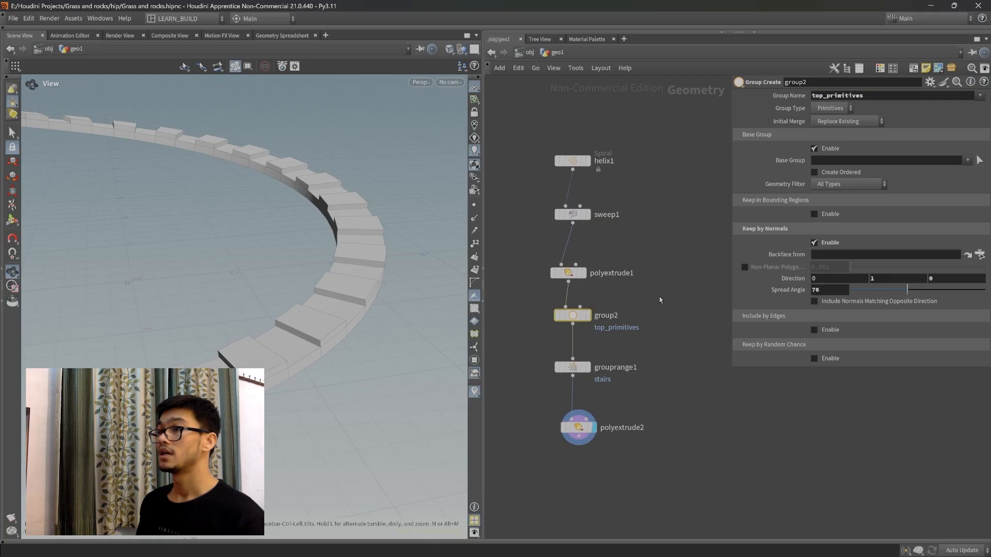
pyautogui.moveTo(674, 384); pyautogui.dragTo(520, 296)
pyautogui.click(712, 389)
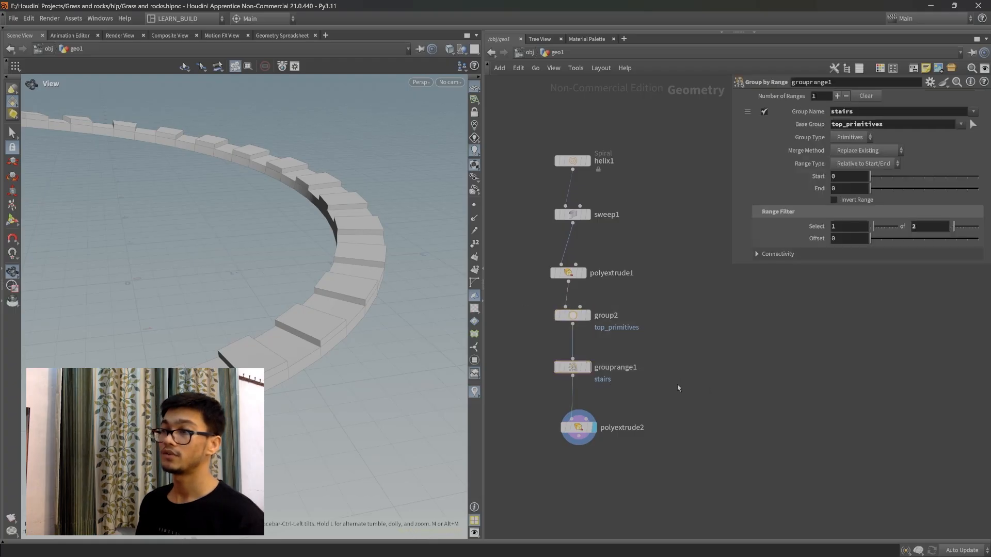